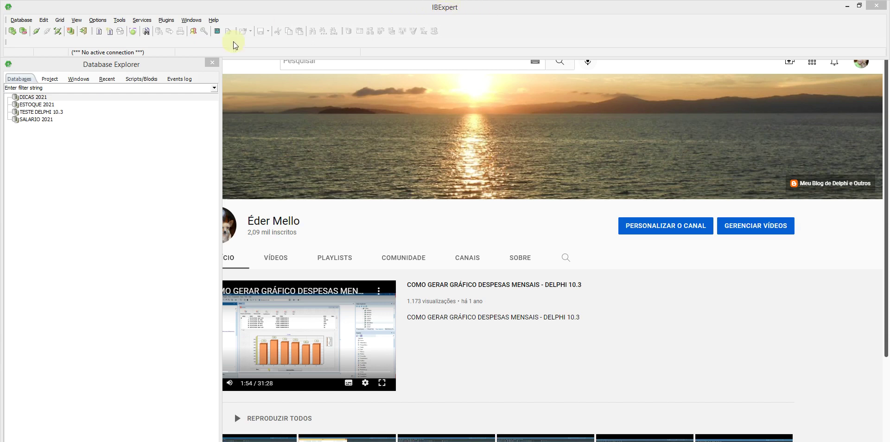
Step: Open the Database menu and point at Create Database…
left_click(22, 20)
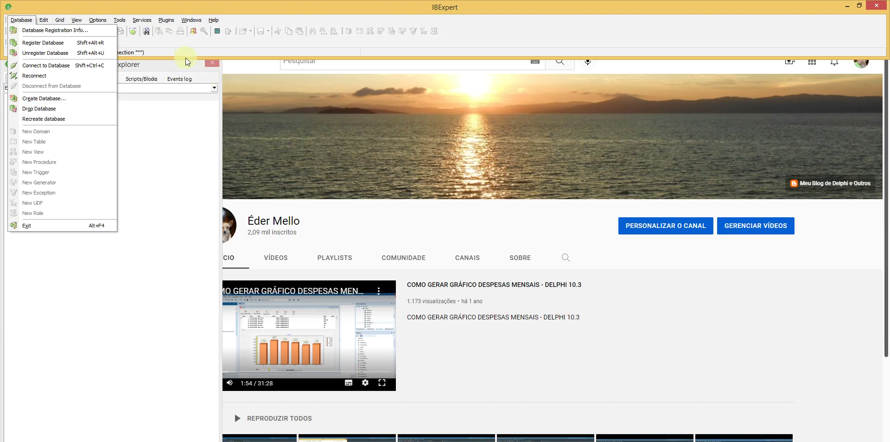
left_click(199, 45)
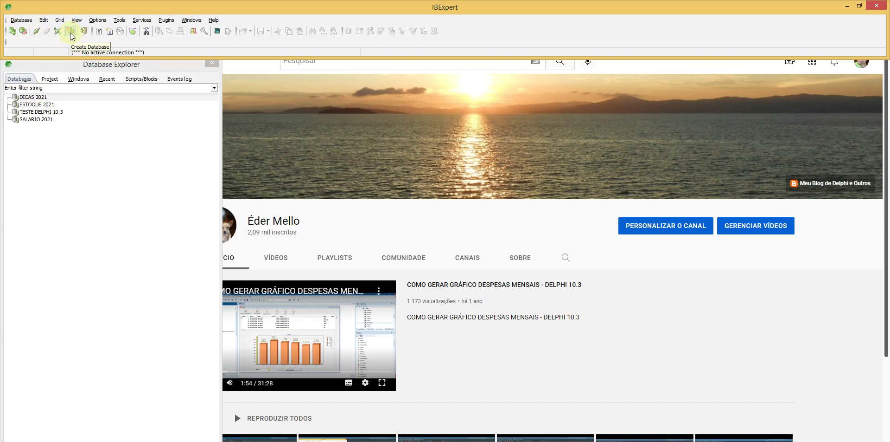
left_click(24, 20)
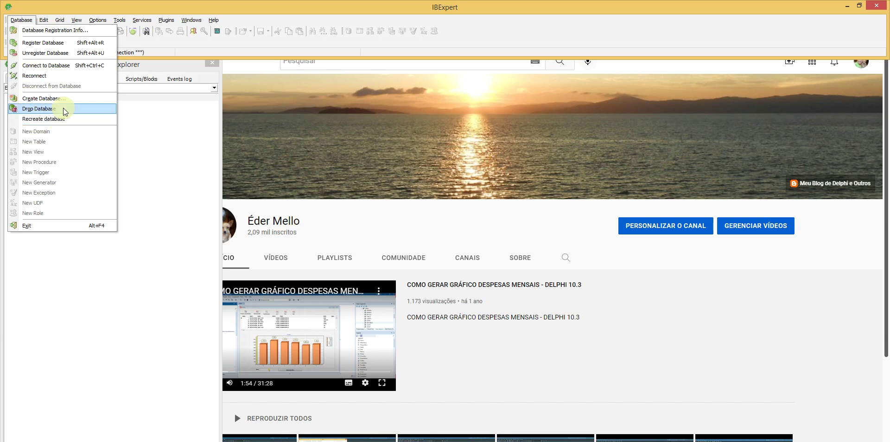
left_click(49, 31)
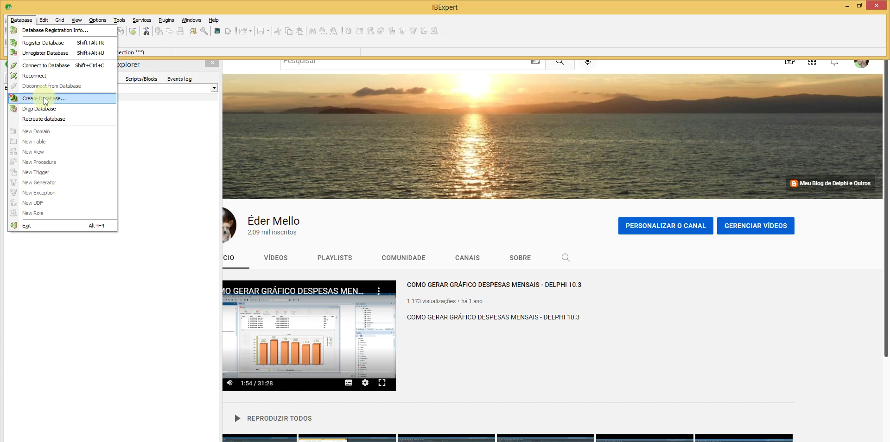
Step: Start Create Database using Remote, TCP/IP protocol with server localhost/3050
left_click(46, 99)
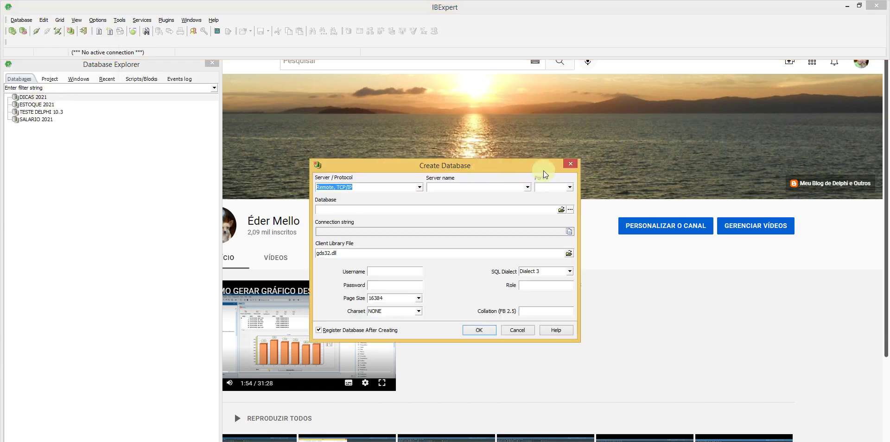
mouse_move(497, 168)
left_mouse_down()
mouse_move(514, 158)
mouse_move(503, 161)
left_mouse_up()
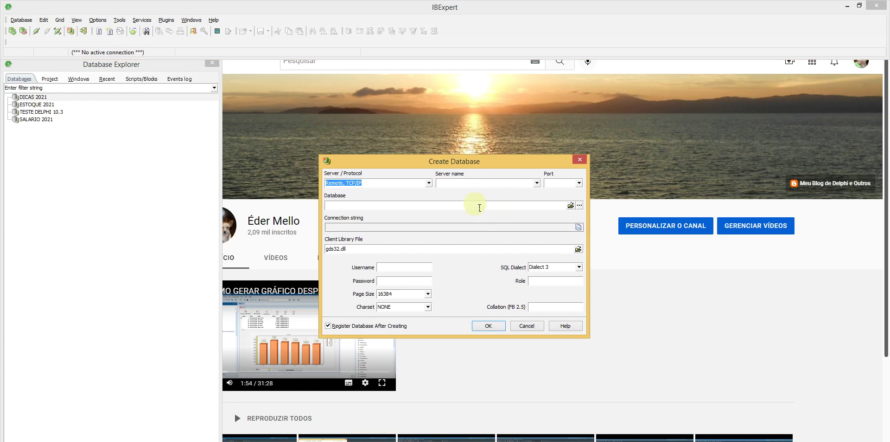
left_click(431, 184)
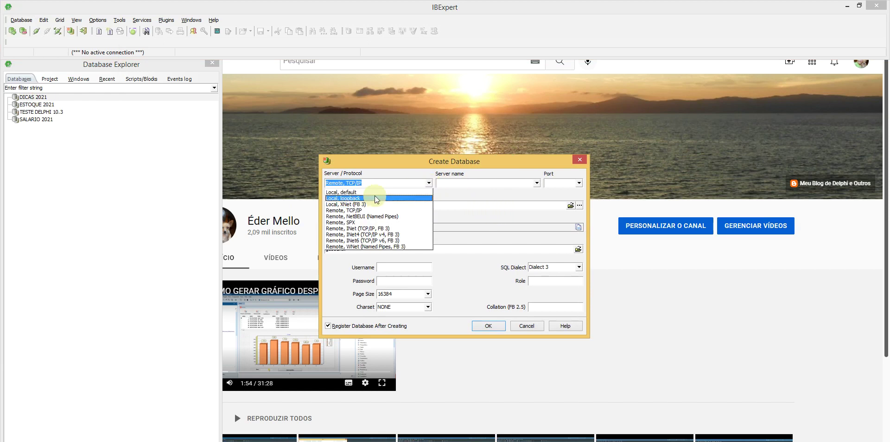
left_click(399, 192)
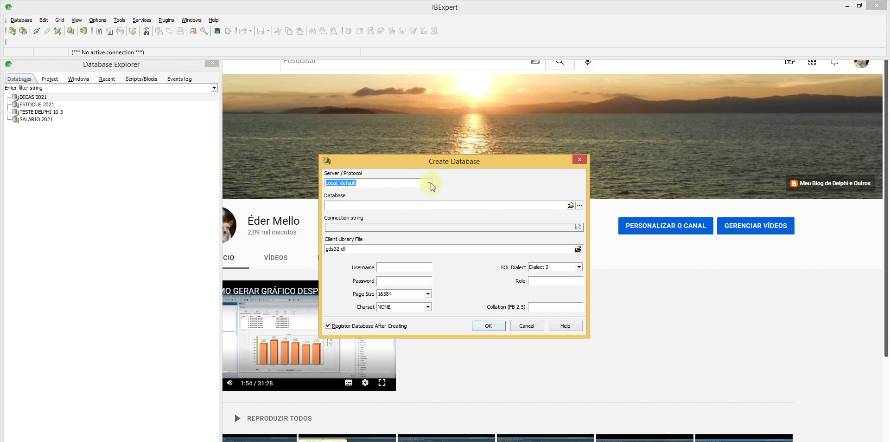
left_click(430, 183)
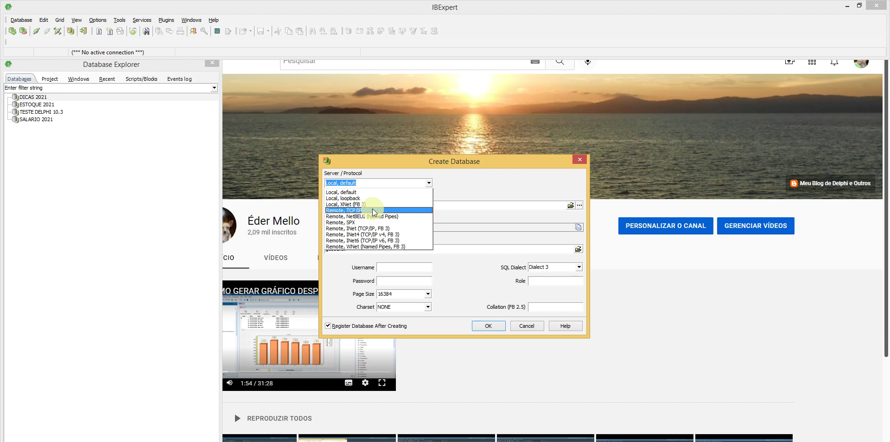
left_click(374, 211)
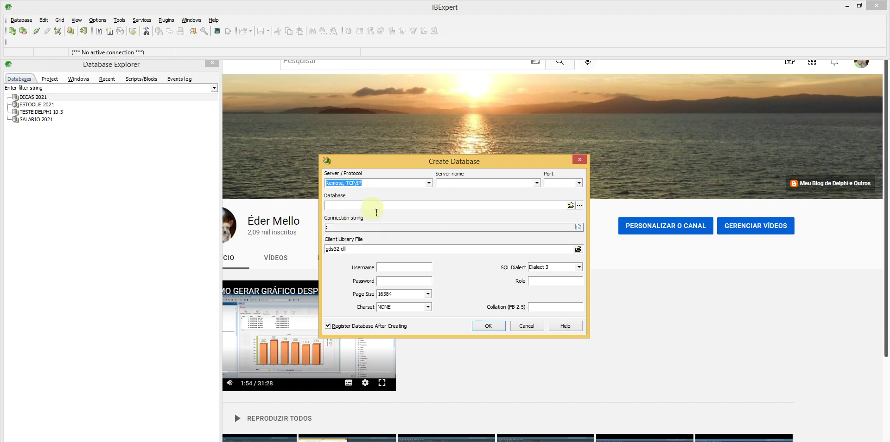
left_click(539, 185)
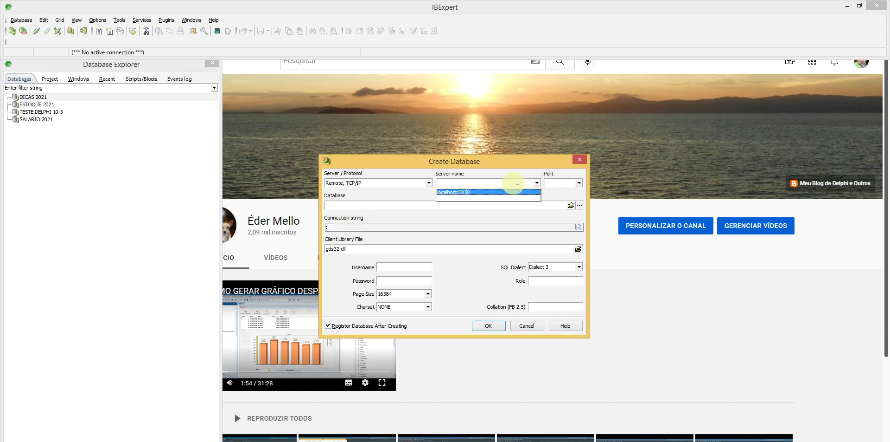
left_click(465, 195)
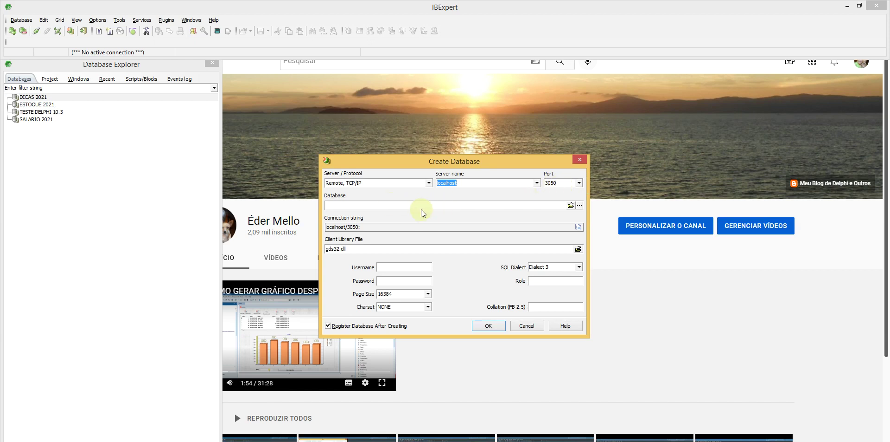
Step: Set the database file to aula.fdb in C:\ESTUDOS 2021
left_click(574, 206)
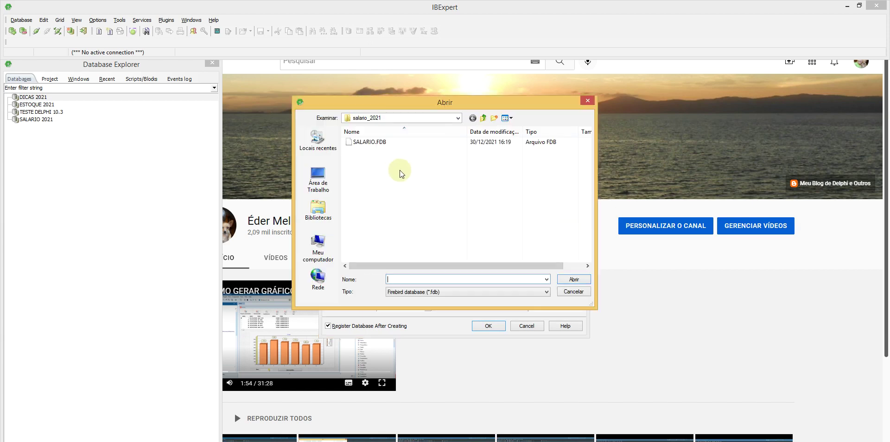
left_click(483, 118)
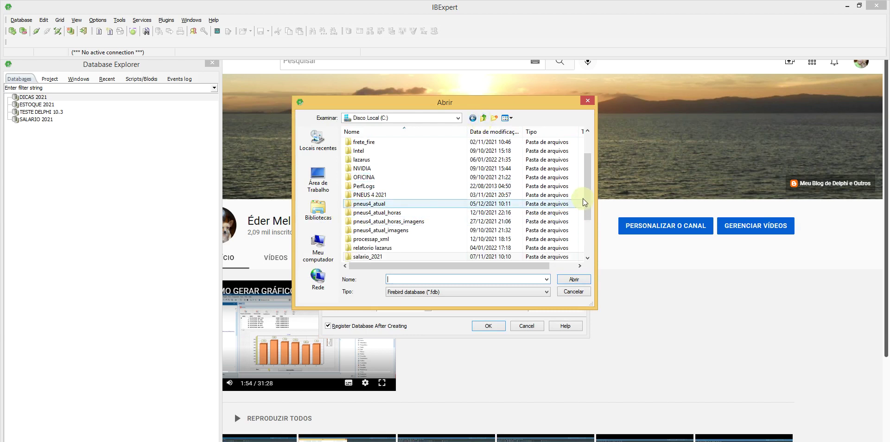
left_click_drag(587, 196, 591, 167)
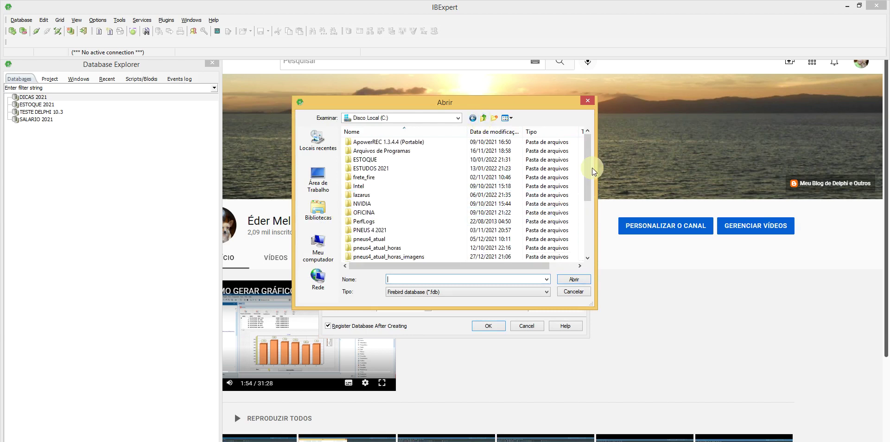
double_click(402, 167)
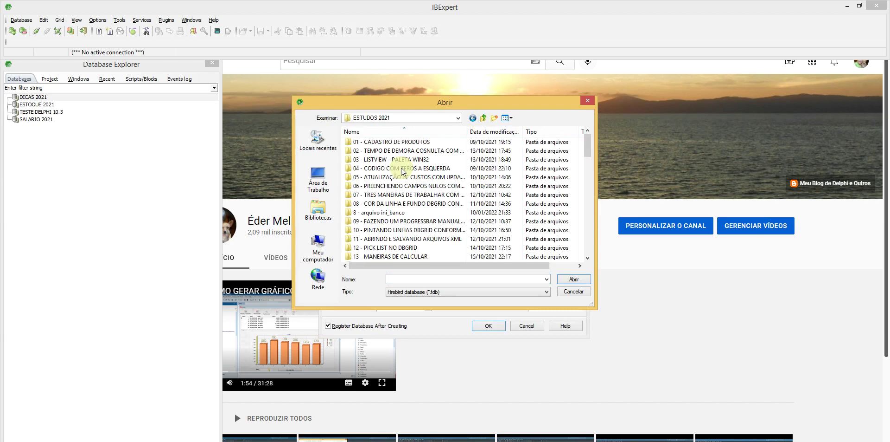
left_click(437, 280)
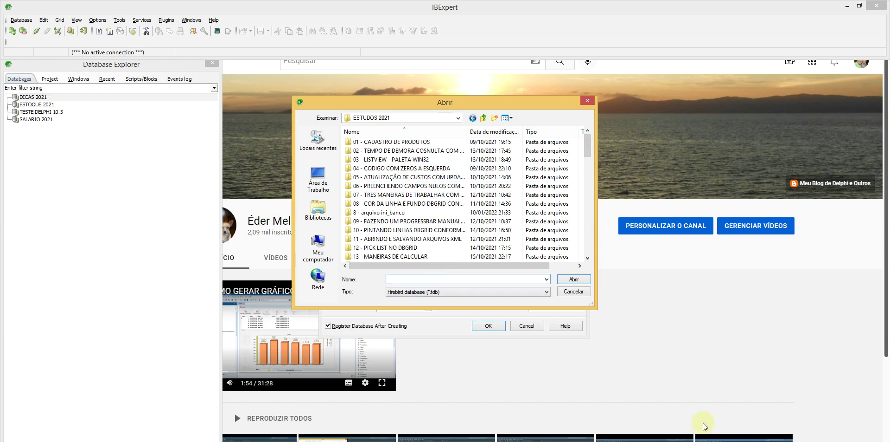
type("test")
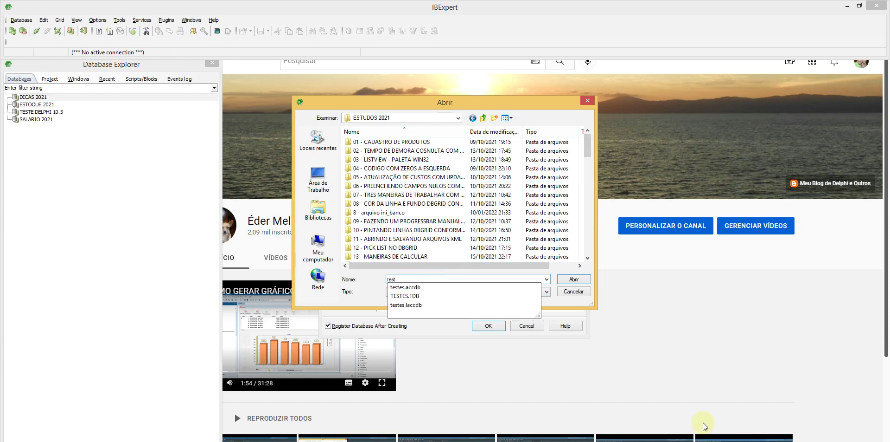
key("BackSpace")
key("BackSpace")
key("BackSpace")
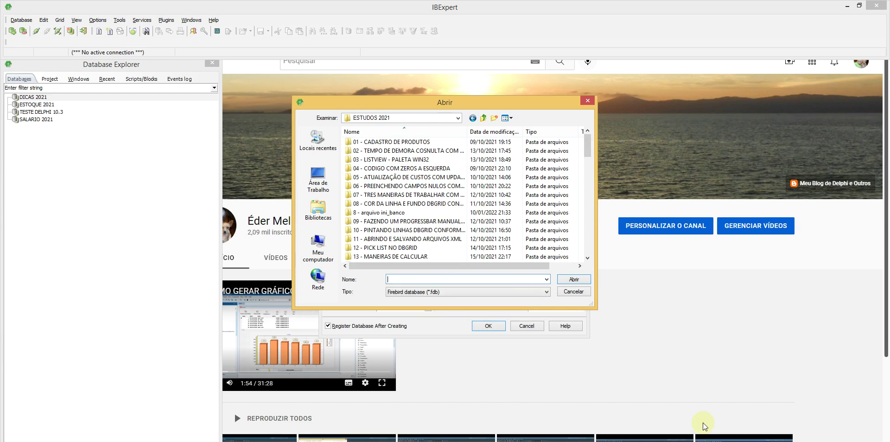
type("aula")
left_click(573, 279)
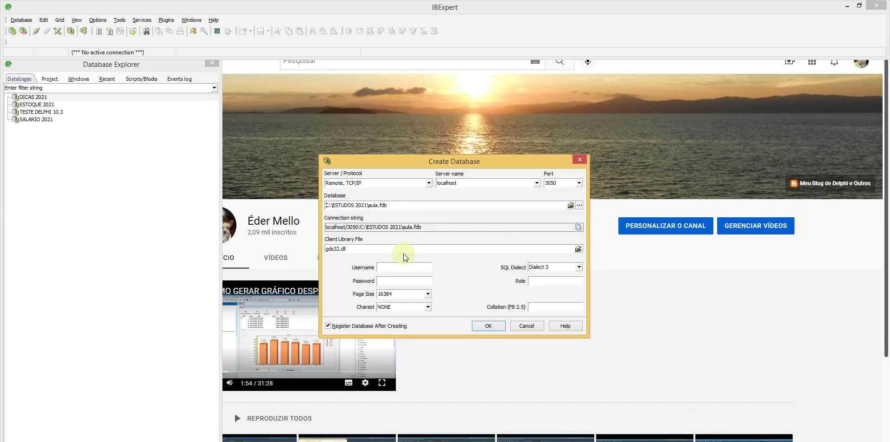
Step: Enter username SYSDBA with its password and choose page size 4096
left_click(400, 268)
type("SYSDBAmasterkey")
left_click(427, 295)
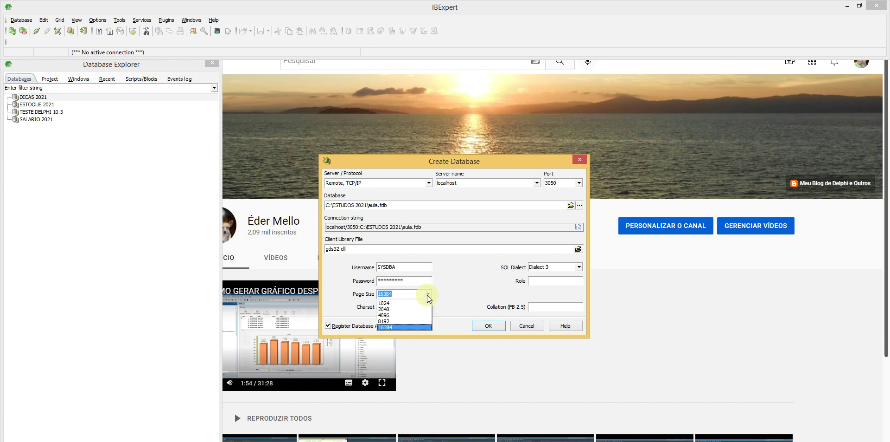
left_click(396, 317)
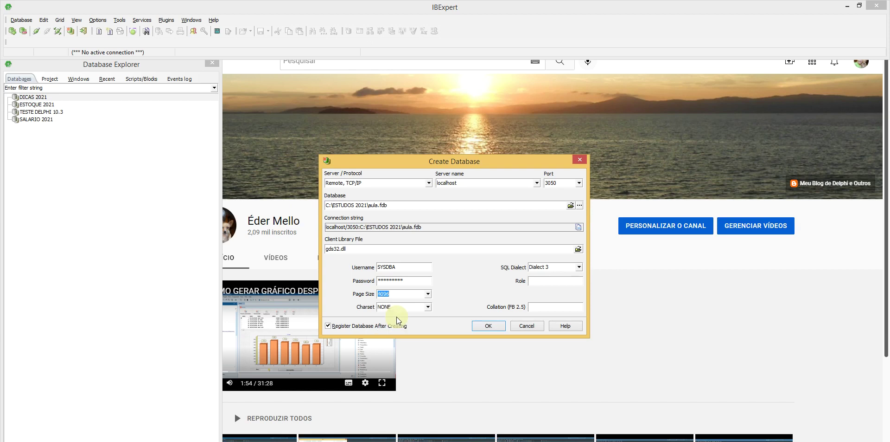
left_click(429, 308)
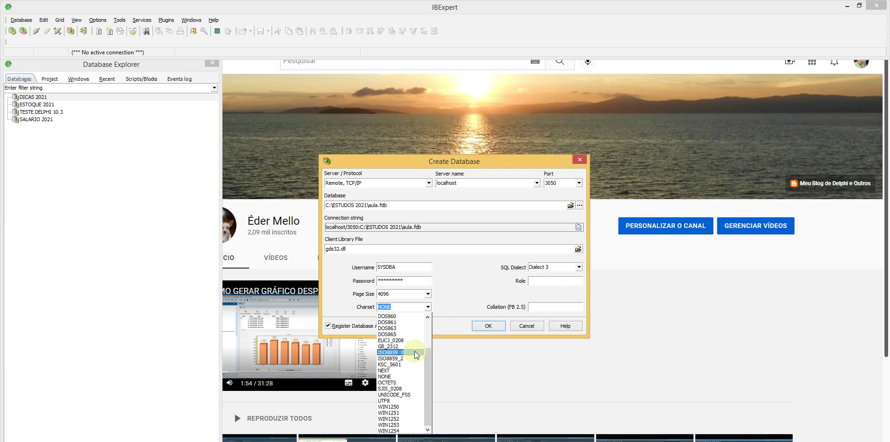
Step: Set charset ISO8859_1 and browse for a client library to replace gds32.dll
left_click(416, 353)
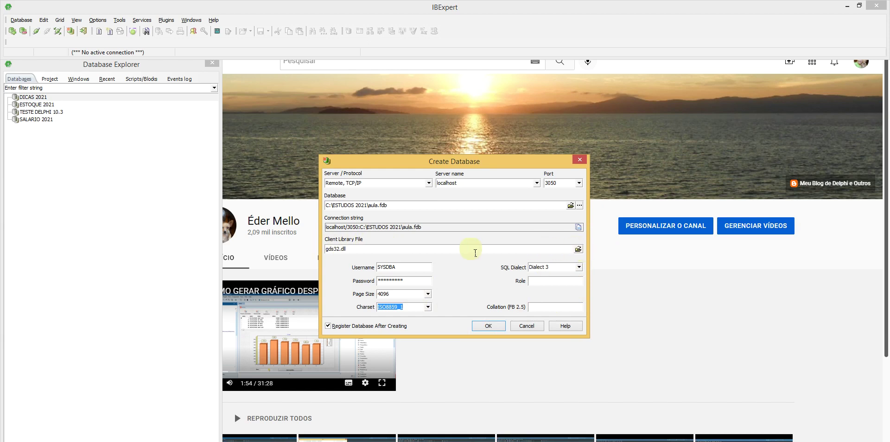
left_click(363, 253)
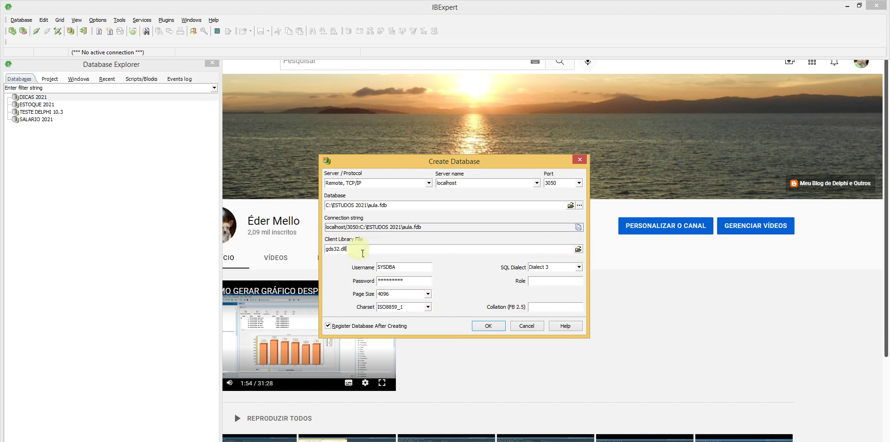
double_click(333, 248)
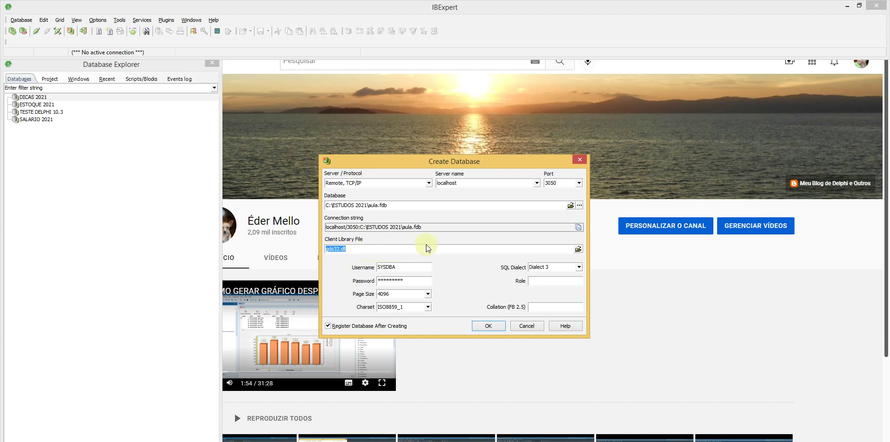
left_click(579, 250)
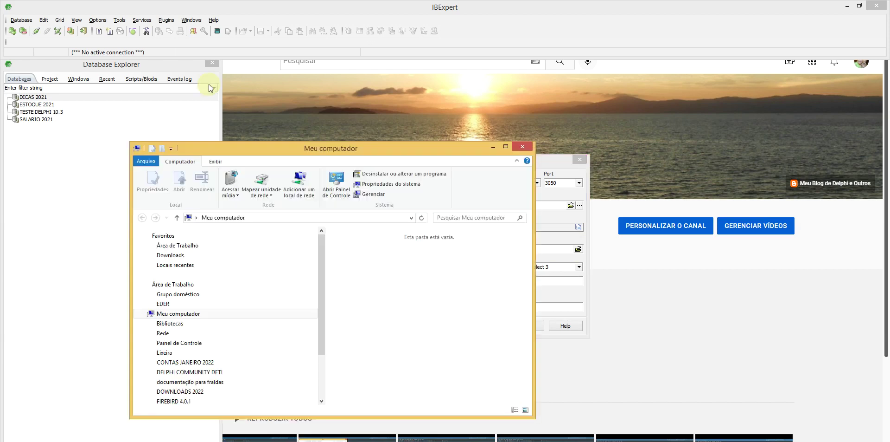
Step: Browse to C:\Arquivos de Programas\Firebird\Firebird_2_5\bin, then return to IBExpert
left_click(509, 149)
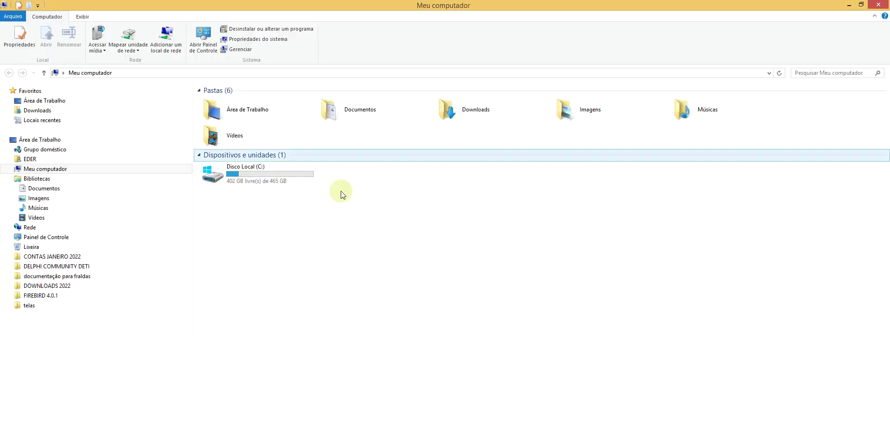
double_click(246, 173)
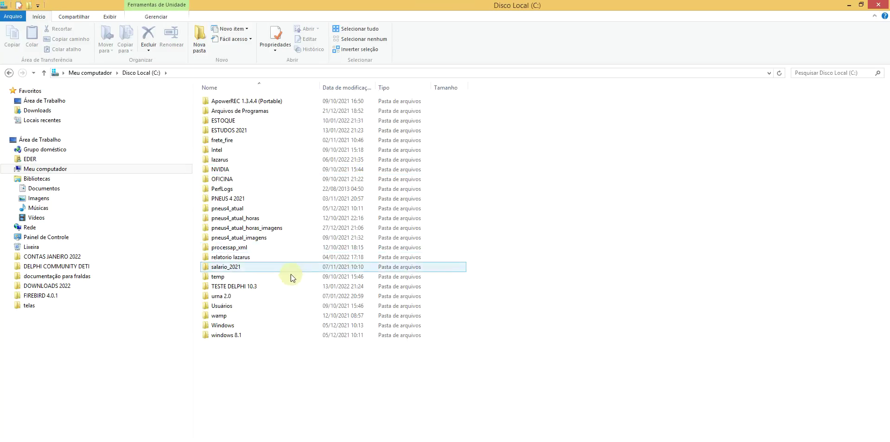
double_click(234, 115)
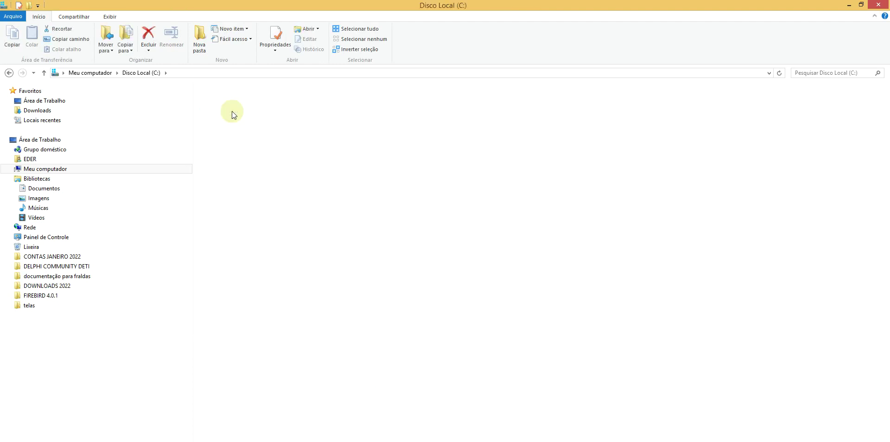
double_click(211, 190)
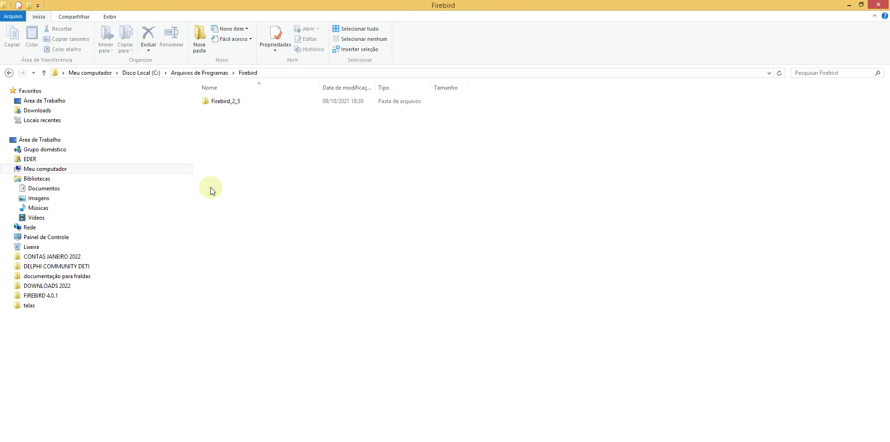
double_click(233, 101)
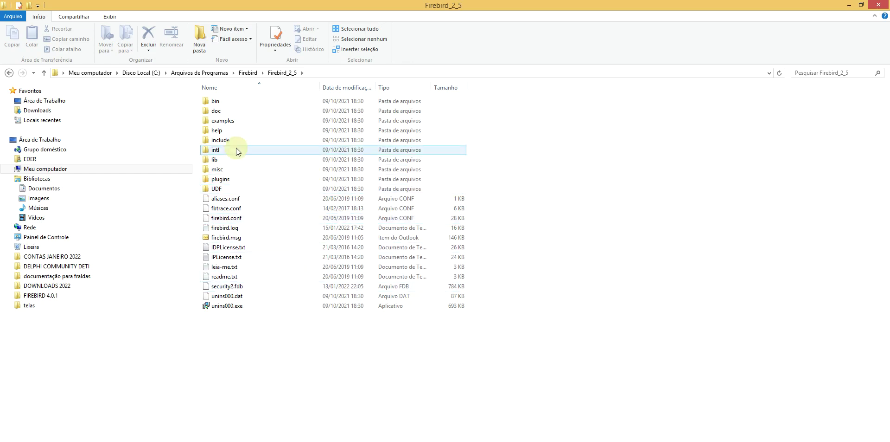
double_click(230, 105)
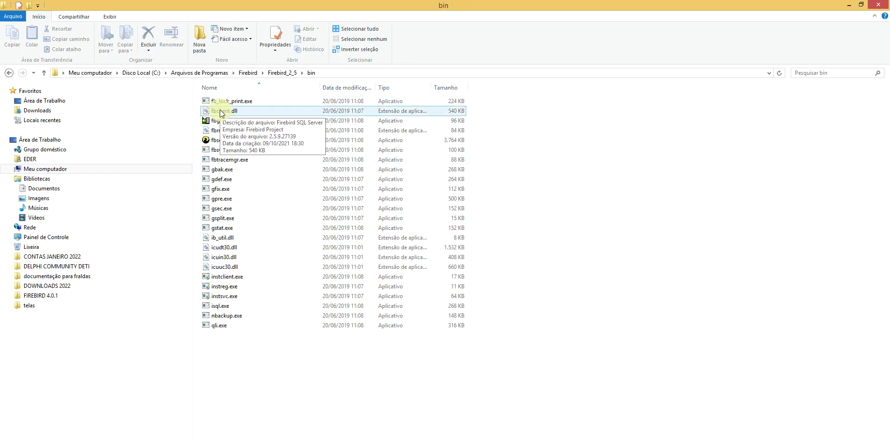
key("alt+Tab")
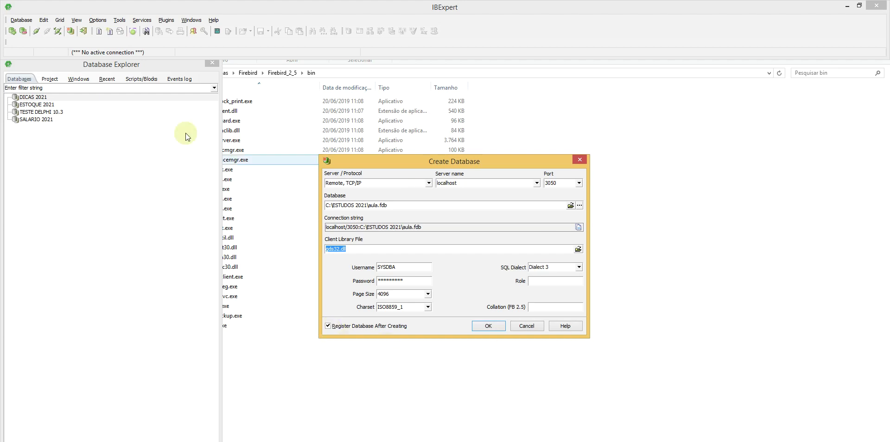
Step: Create aula.fdb and register it with port 3050, Firebird 2.5, alias 'AULA DE BANCO DE DADOS'
left_click(491, 325)
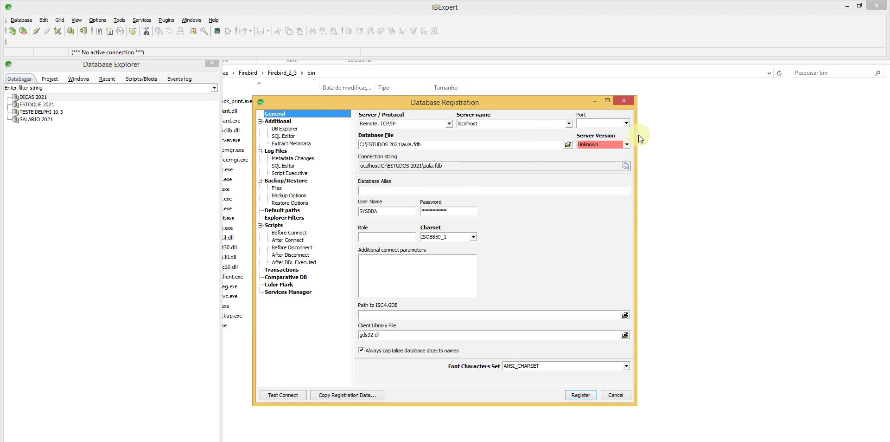
left_click(627, 124)
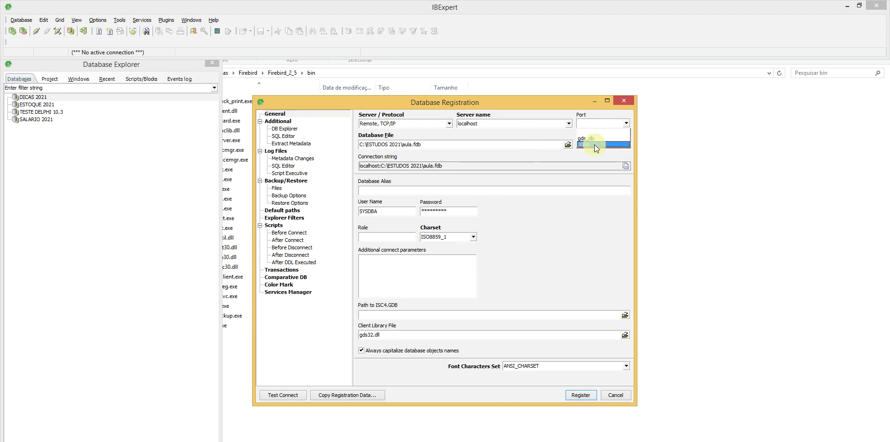
left_click(594, 144)
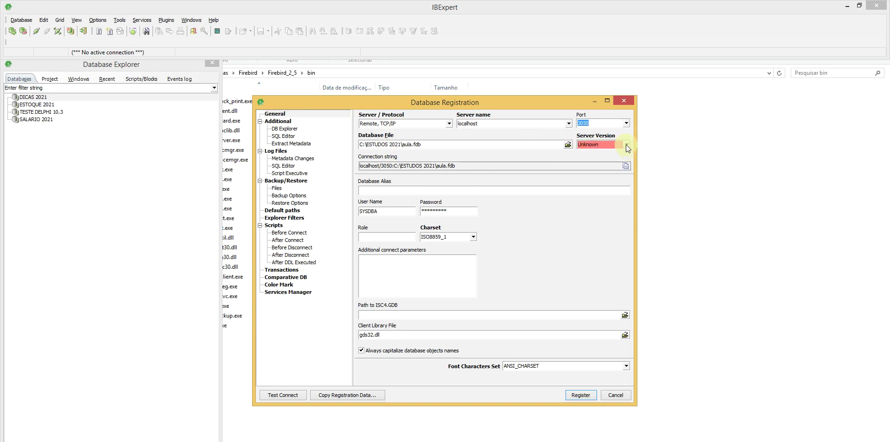
left_click(626, 144)
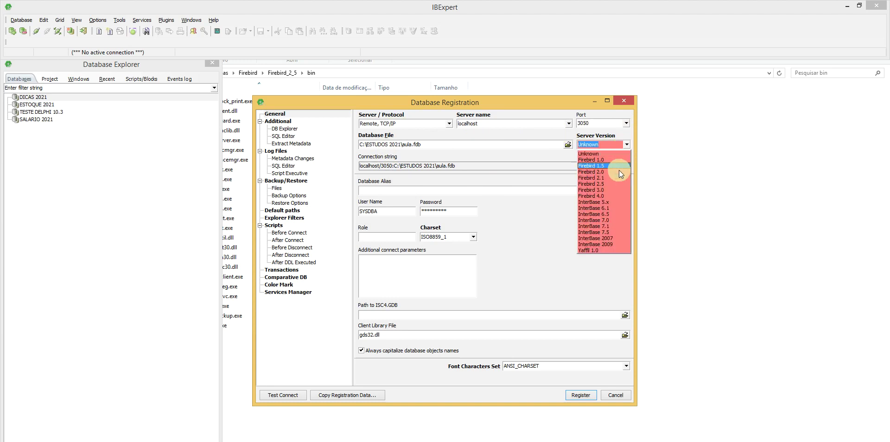
left_click(603, 184)
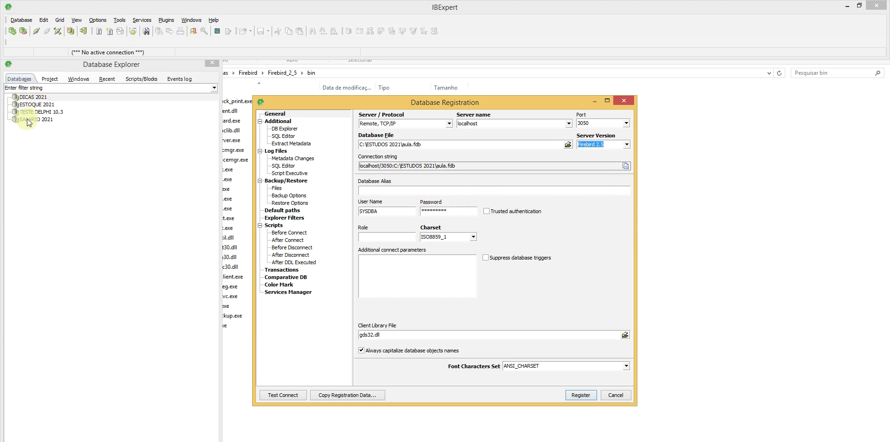
left_click(397, 191)
type("AULA DE BANCO DE DADOS")
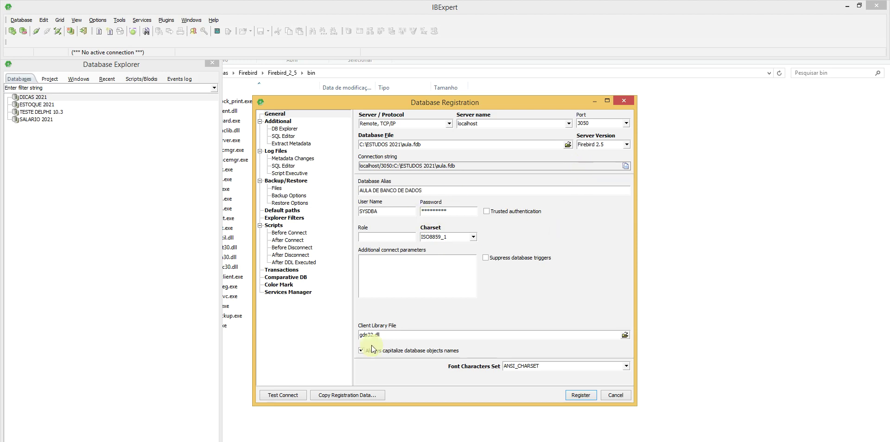
Step: Test the connection, register the database, and connect to AULA DE BANCO DE DADOS
left_click(283, 394)
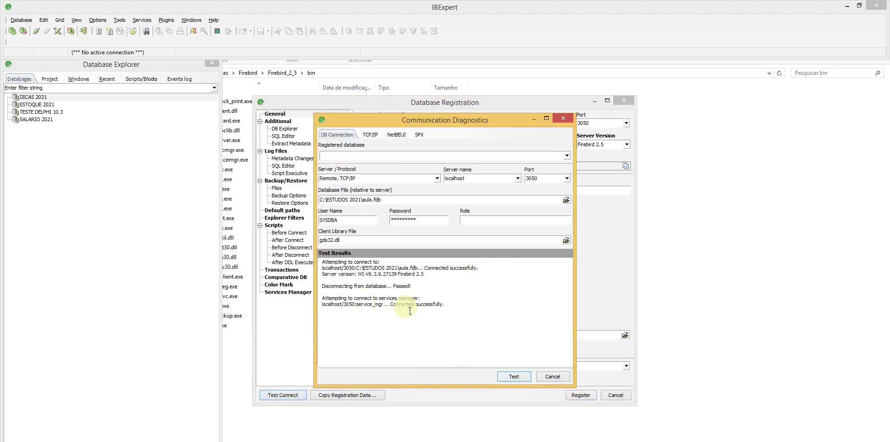
left_click_drag(391, 304, 459, 305)
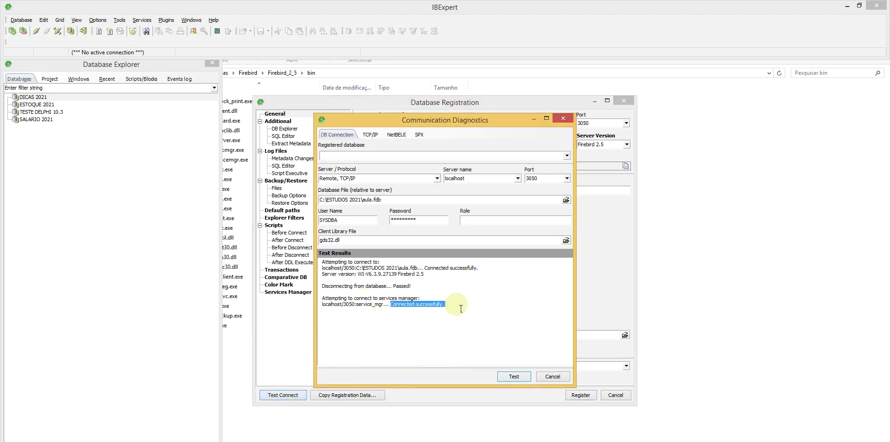
left_click(547, 376)
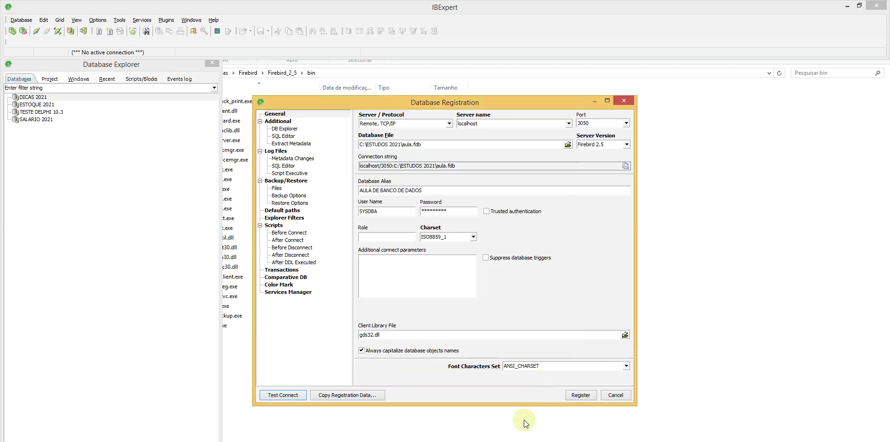
left_click(581, 395)
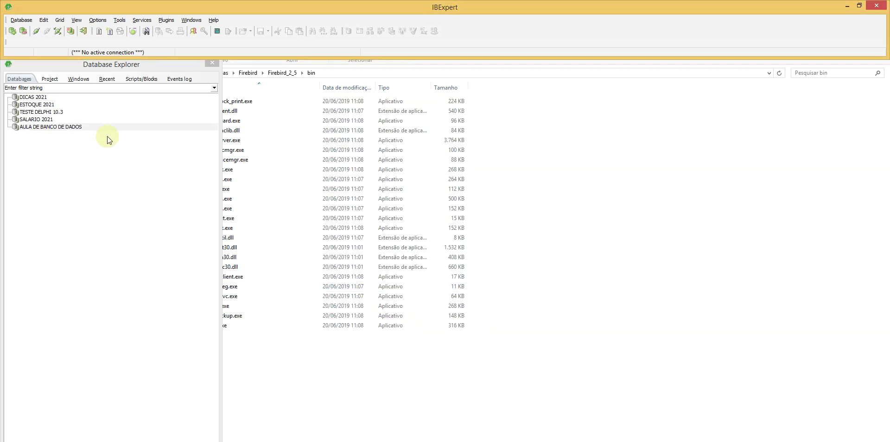
mouse_move(33, 126)
double_click(38, 126)
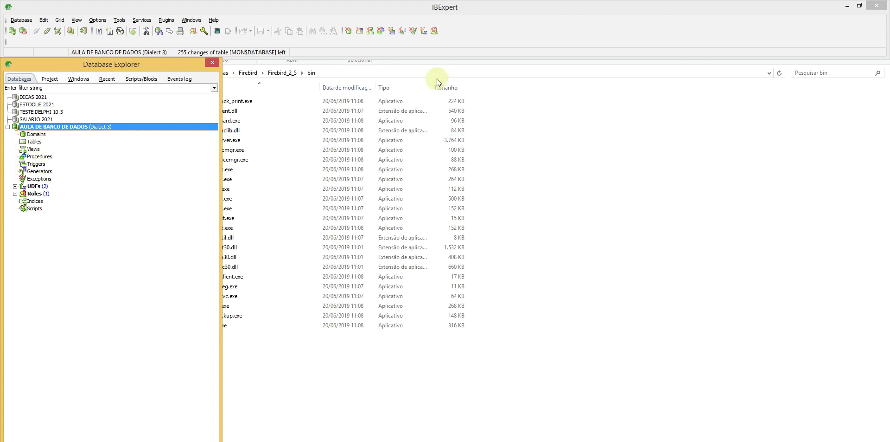
Step: Create a new table under Tables and replace NEW_TABLE with the name CLIENTES
left_click(32, 143)
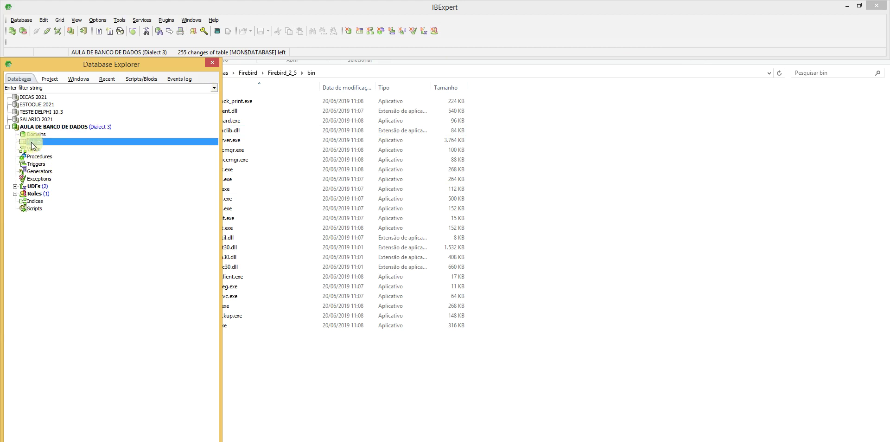
right_click(33, 145)
left_click(51, 149)
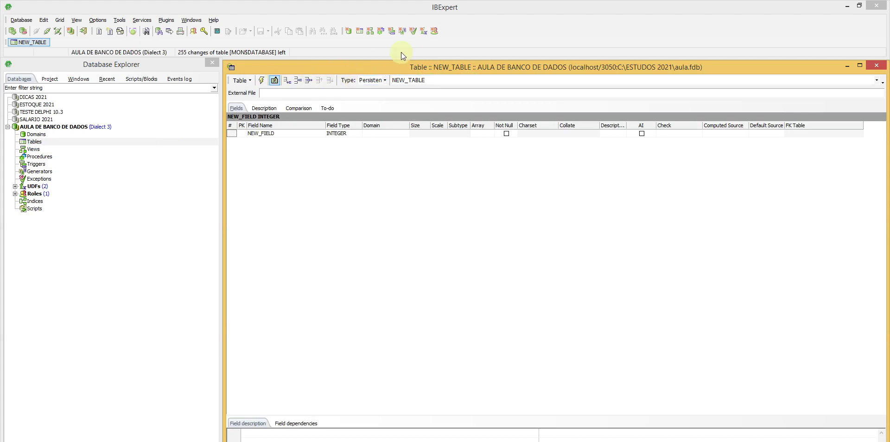
left_click(845, 82)
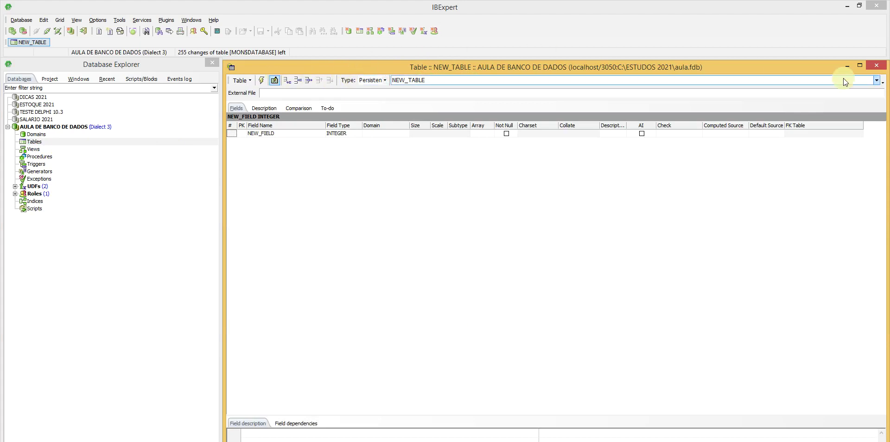
double_click(452, 82)
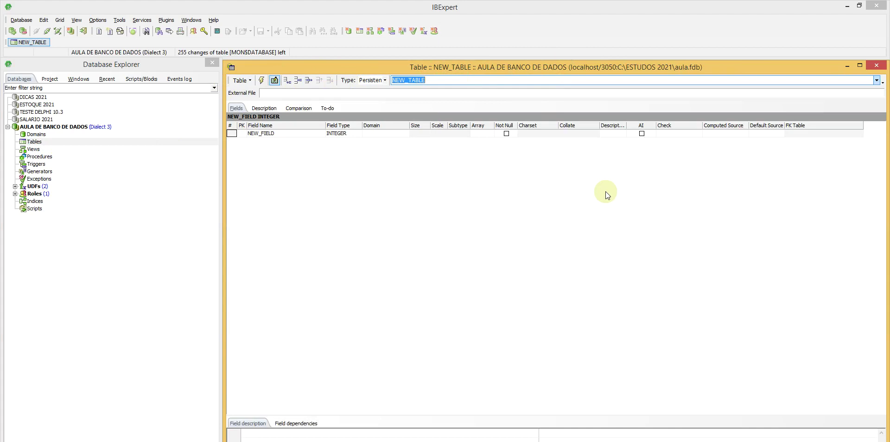
type("CLIENT")
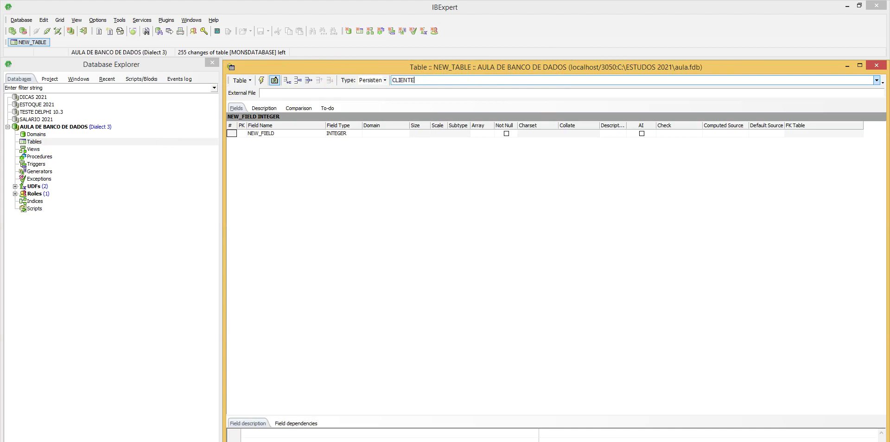
type("ES")
Step: Mark NEW_FIELD as primary key, rename it CODCLI, and open its autoincrement settings
left_click(243, 134)
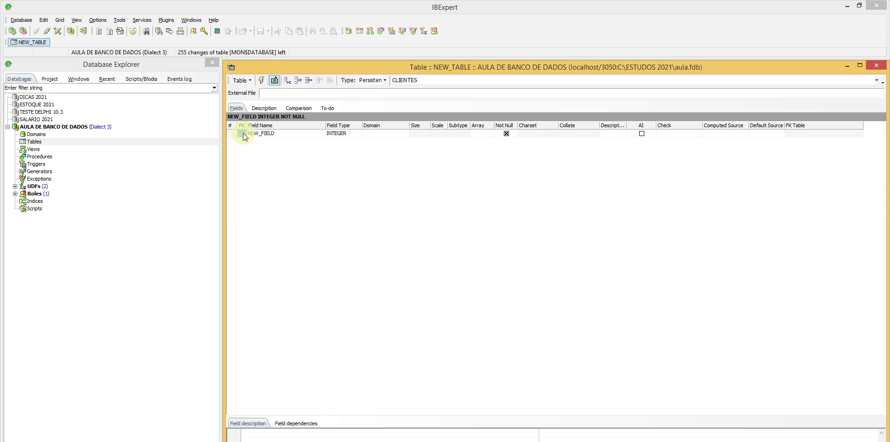
left_click(288, 133)
left_click(293, 136)
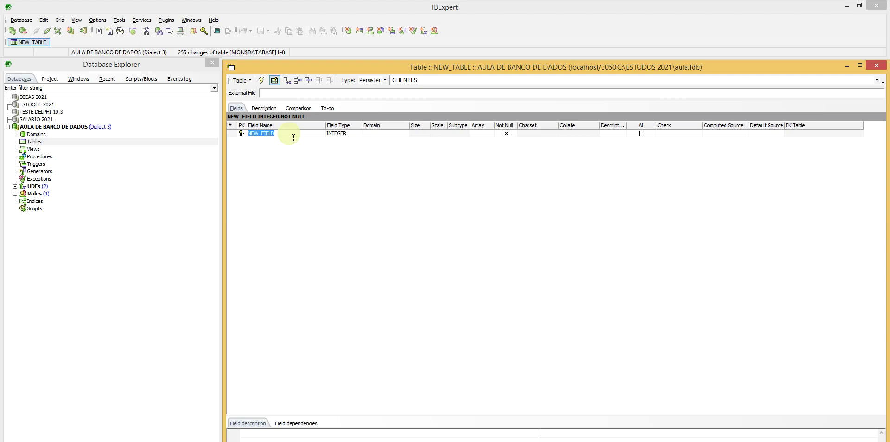
type("CODCLI")
left_click(643, 133)
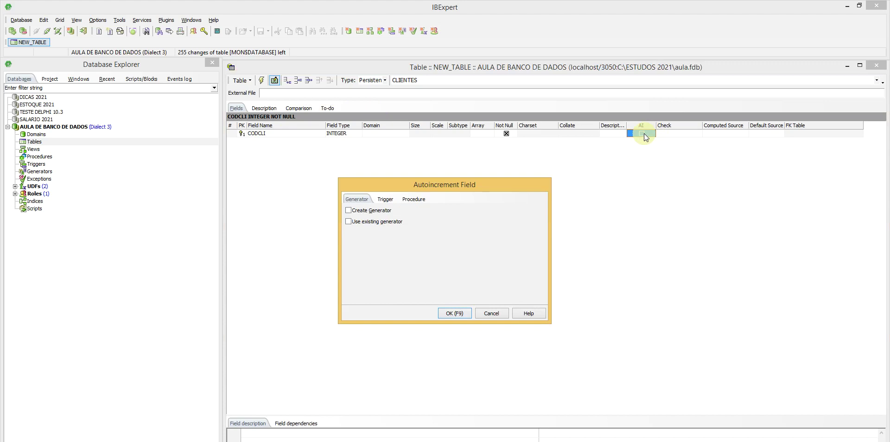
Step: Enable generator GEN_CLIENTES_ID, trigger CLIENTES_BI and procedure SP_GEN_CLIENTES_ID for CODCLI, and confirm
left_click(349, 211)
left_click(384, 201)
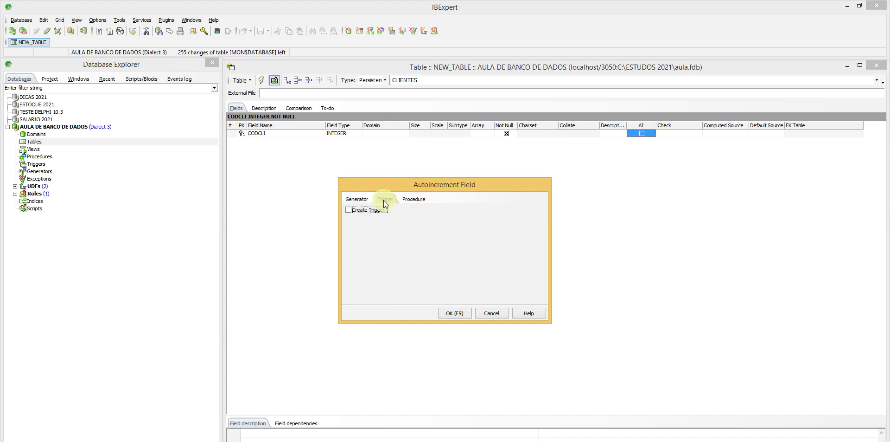
left_click(348, 210)
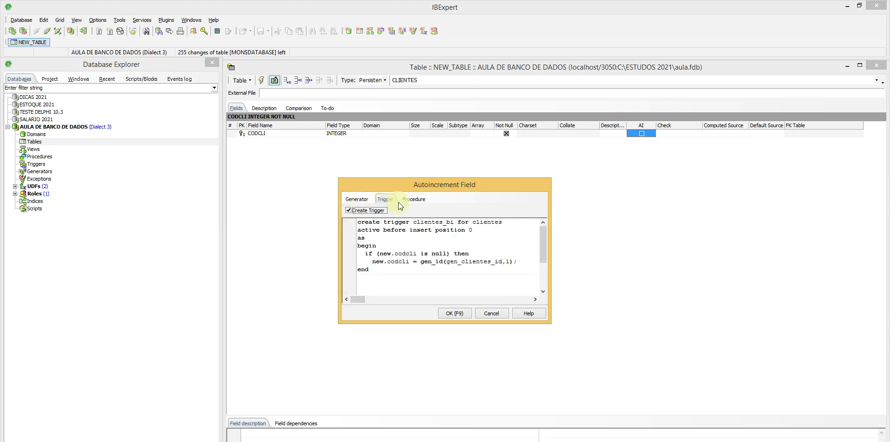
left_click(413, 202)
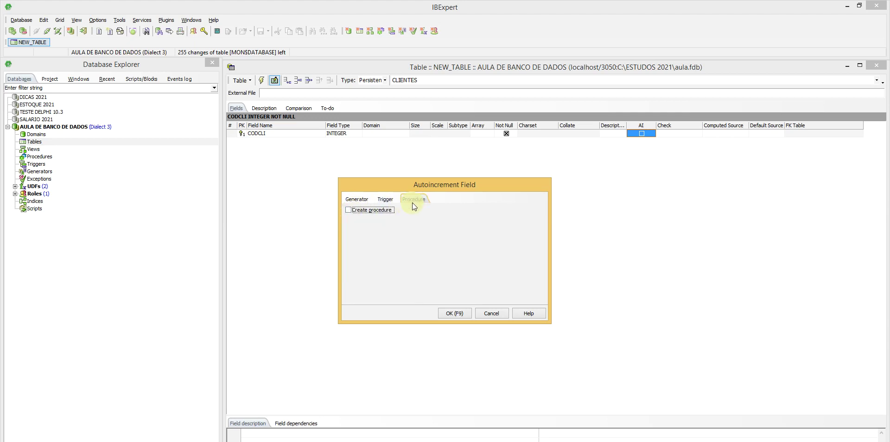
left_click(349, 210)
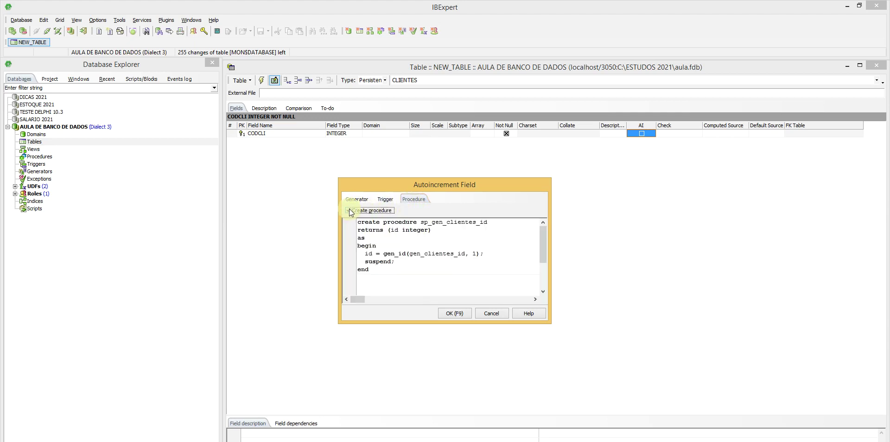
left_click(447, 314)
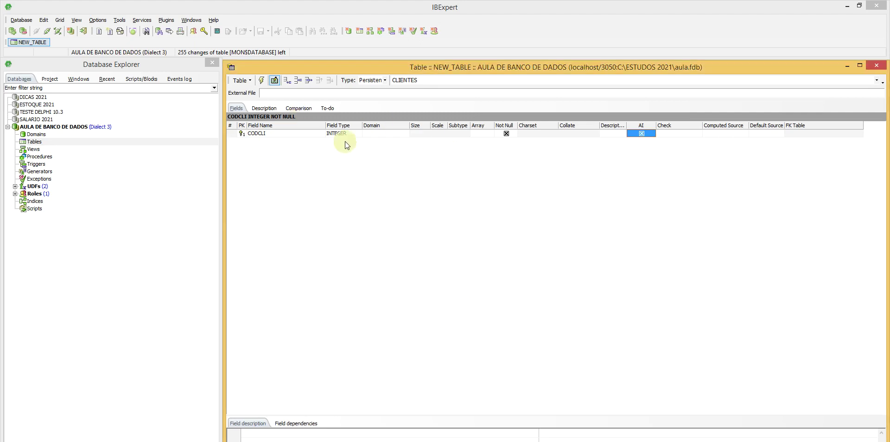
Step: Add a second field row below CODCLI named DATCLI
left_click(299, 134)
key("Down")
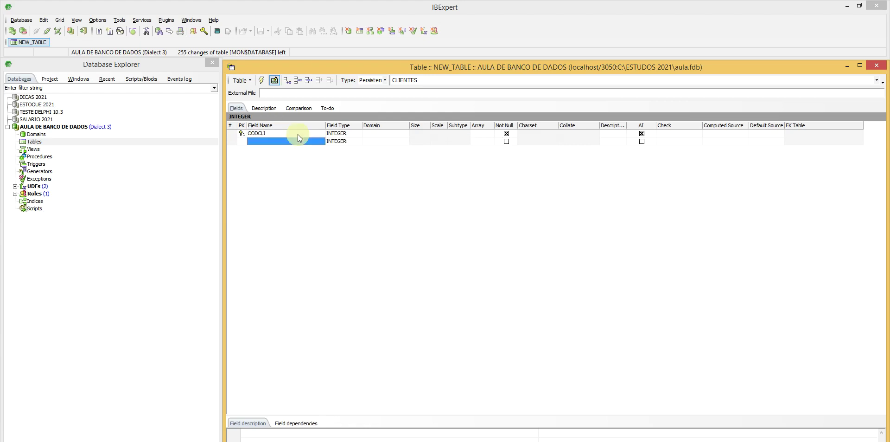
type("NOMCL")
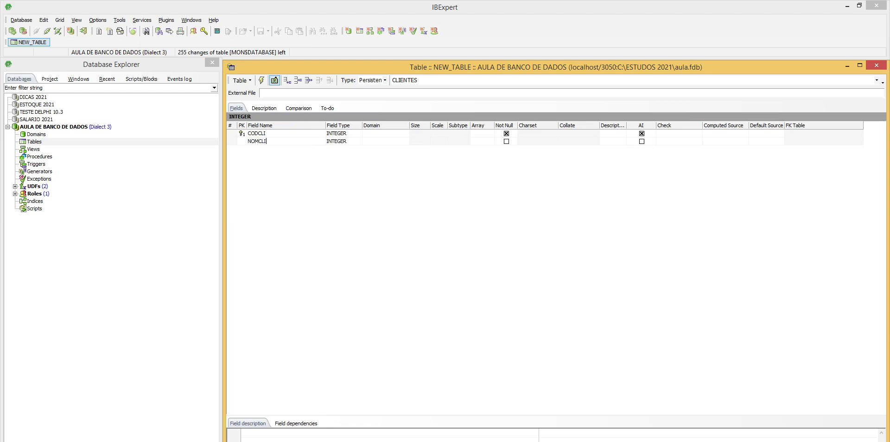
type("I")
key("BackSpace")
key("BackSpace")
key("BackSpace")
key("BackSpace")
key("BackSpace")
key("BackSpace")
type("DATCL")
left_click(316, 163)
Step: Set DATCLI's field type to DATE and mark it Not Null
left_click(358, 141)
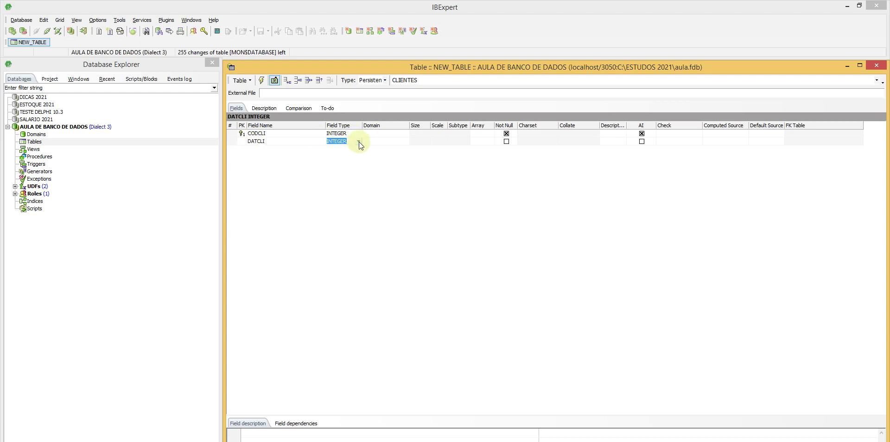
left_click(359, 141)
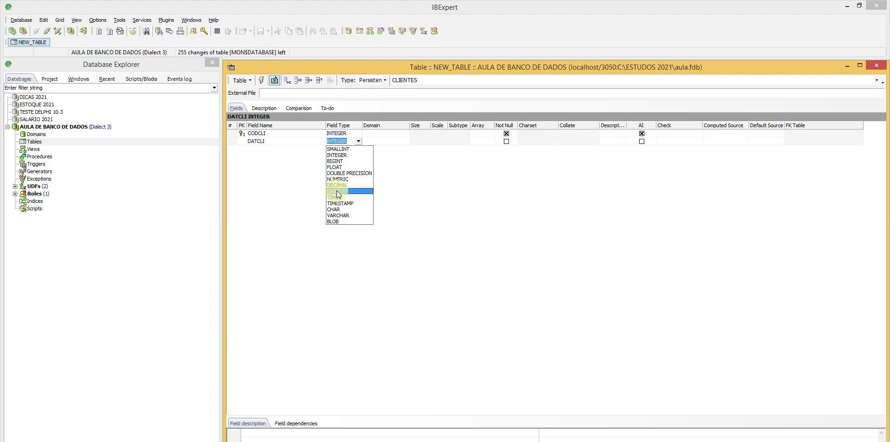
left_click(337, 190)
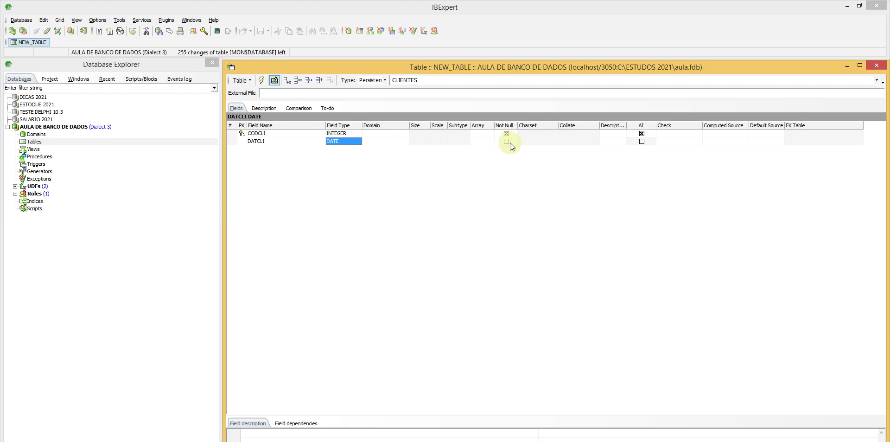
left_click(507, 141)
left_click(507, 141)
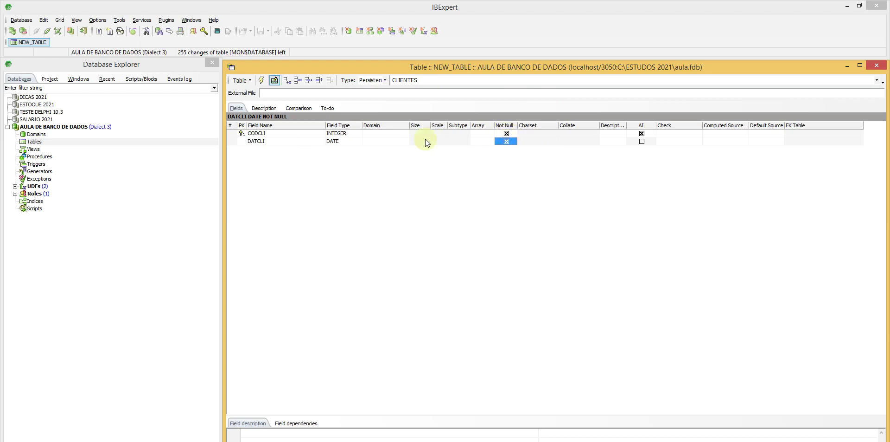
double_click(273, 141)
Step: Add NOMCLI as a Not Null VARCHAR field with size 60
key("Down")
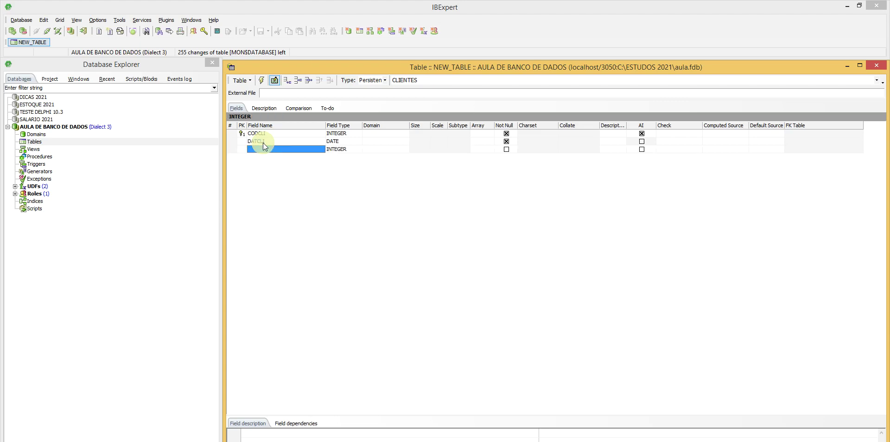
type("NO")
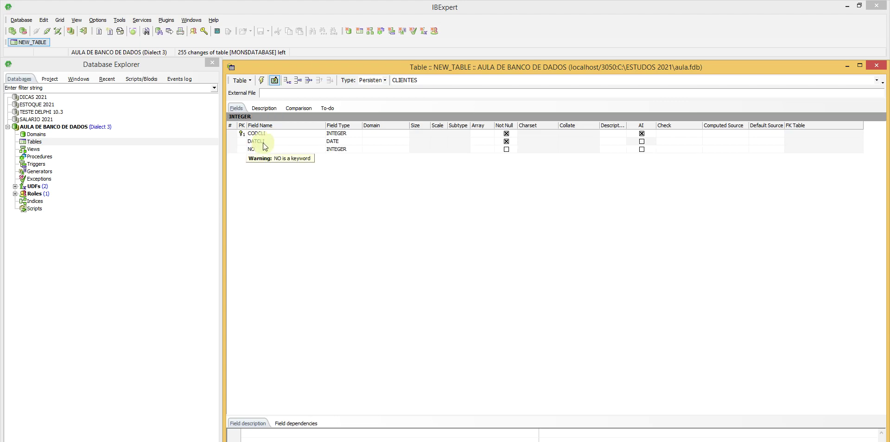
type("MCLI")
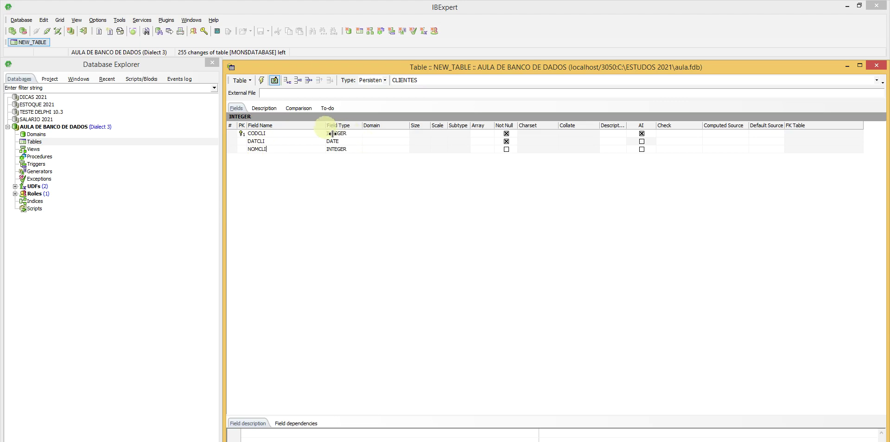
left_click(359, 150)
left_click(359, 149)
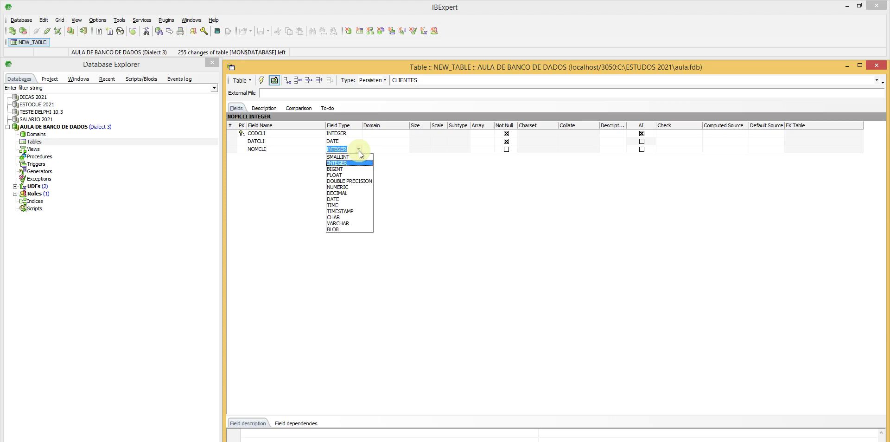
left_click(343, 222)
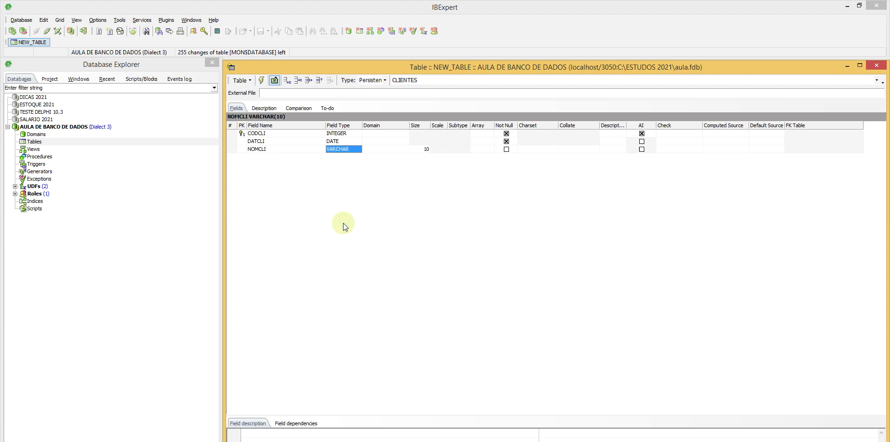
left_click(416, 148)
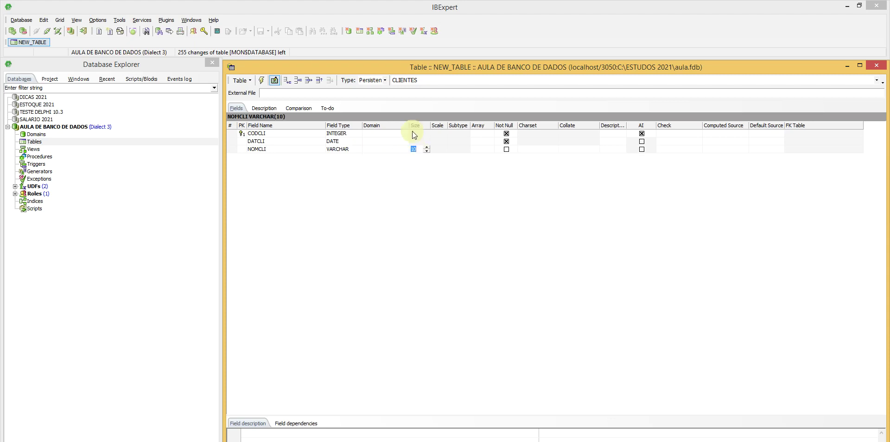
type("60")
left_click(507, 150)
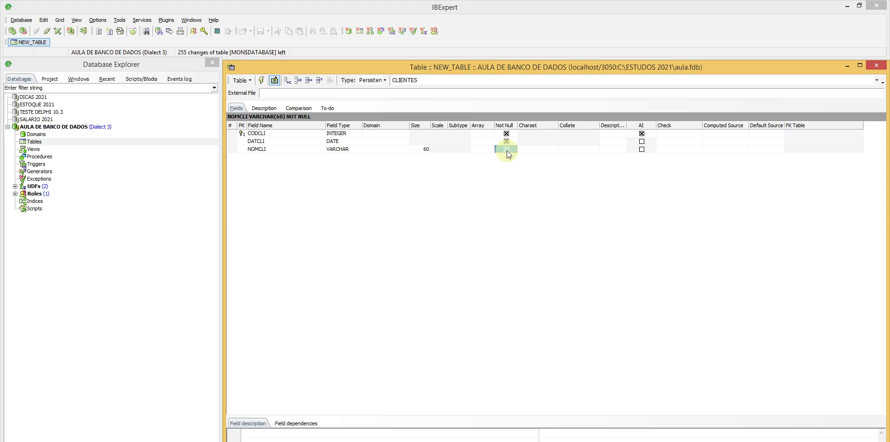
Step: Add another field row below NOMCLI and begin naming it (ENCDCL)
left_click(293, 151)
key("Down")
type("EN")
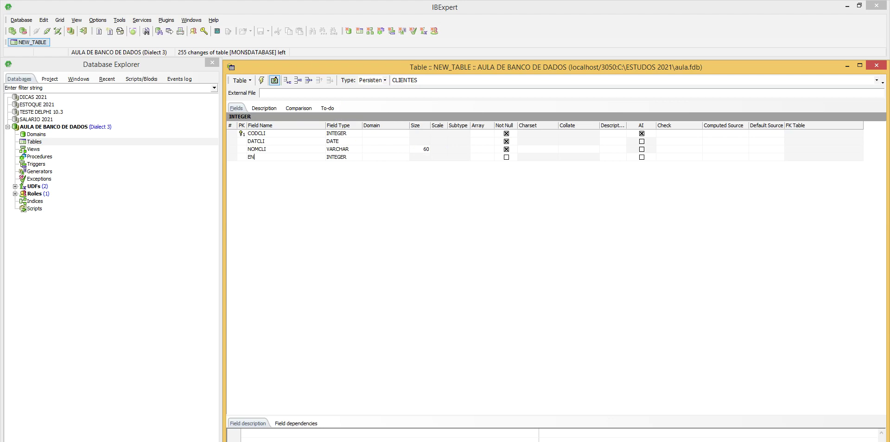
type("CDCLI")
Step: Set ENDCLI to VARCHAR size 60, Not Null, and widen the Description column
left_click(361, 157)
left_click(360, 157)
left_click(351, 230)
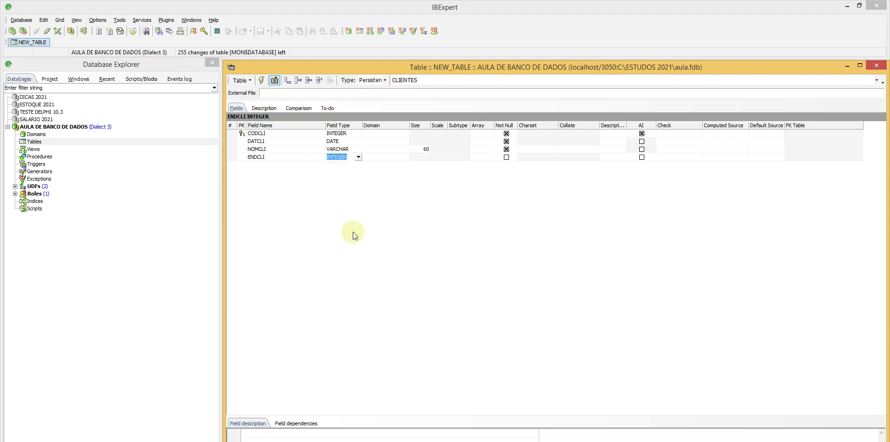
left_click(416, 158)
type("60")
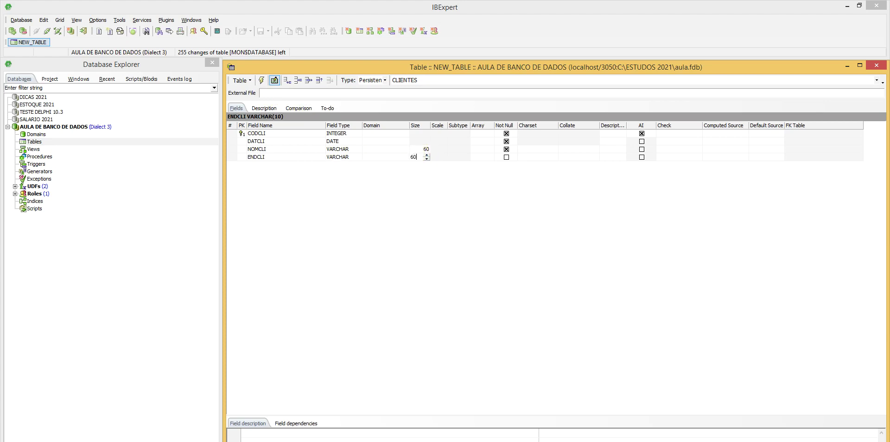
left_click(506, 158)
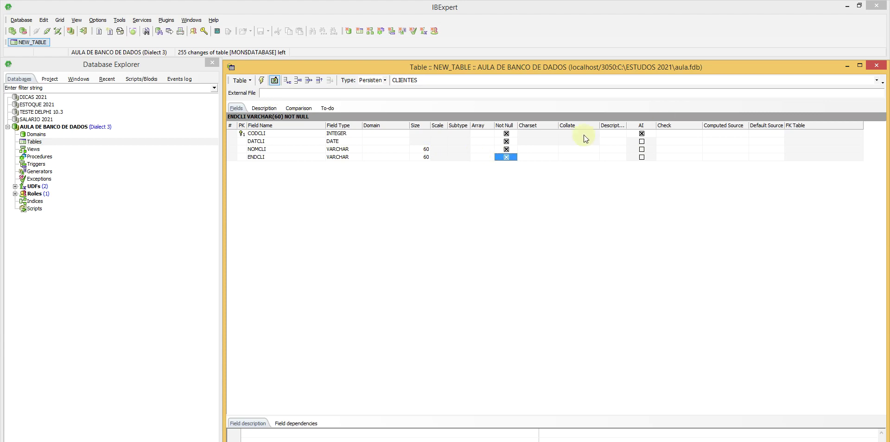
left_click_drag(628, 125, 691, 121)
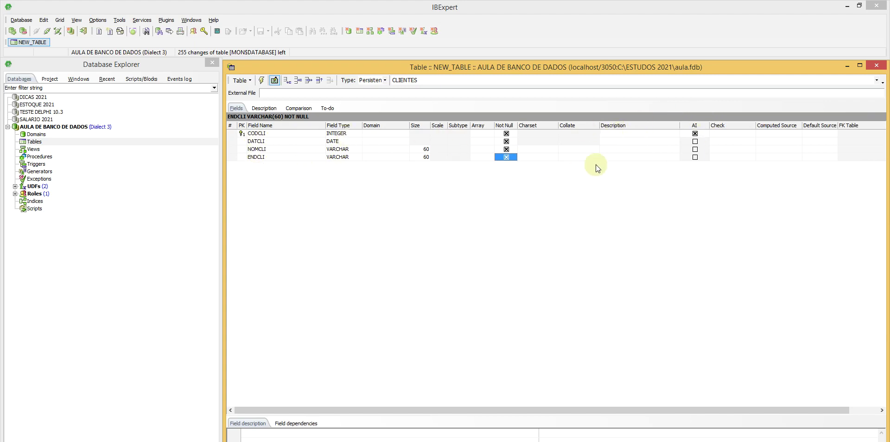
Step: Enter 'NOME DO CLIENTE' as NOMCLI's description, correcting its first letter to uppercase
double_click(613, 148)
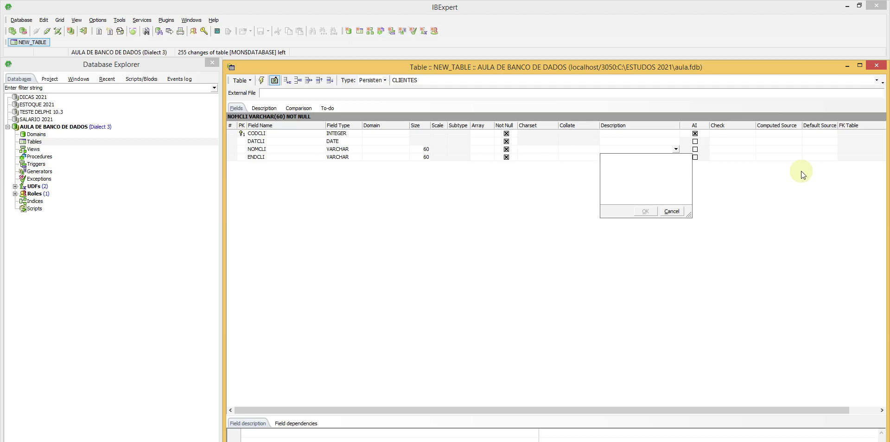
type("nOME DO CLIENTE")
key("Home")
key("Delete")
type("N")
left_click(645, 211)
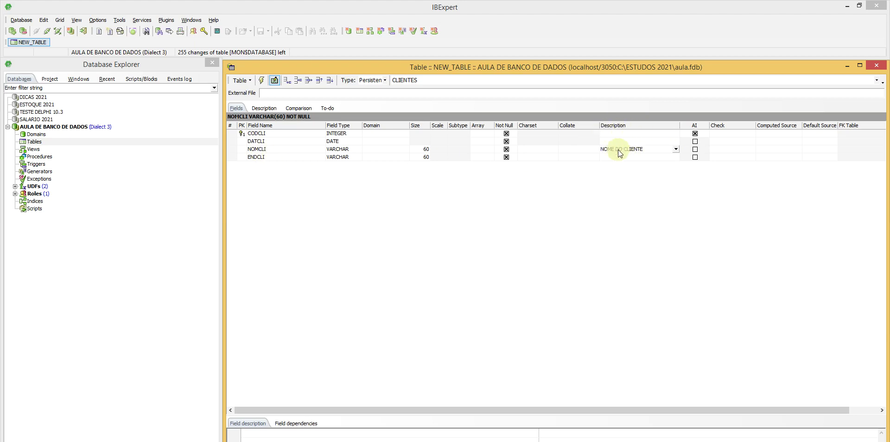
left_click(544, 149)
Step: Set NOMCLI's character set to ISO8859_1
left_click(555, 150)
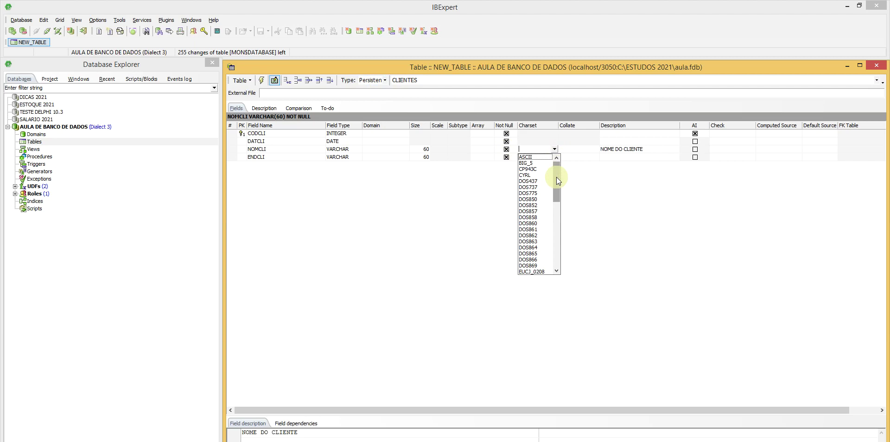
left_click_drag(556, 178, 557, 207)
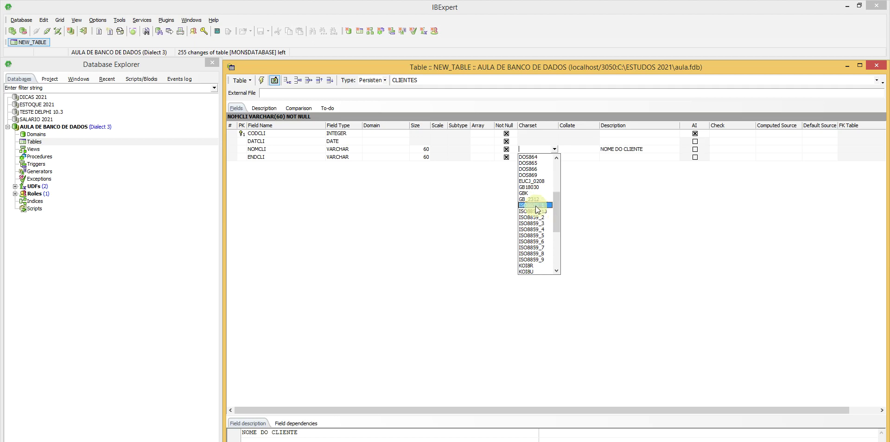
left_click_drag(559, 207, 558, 238)
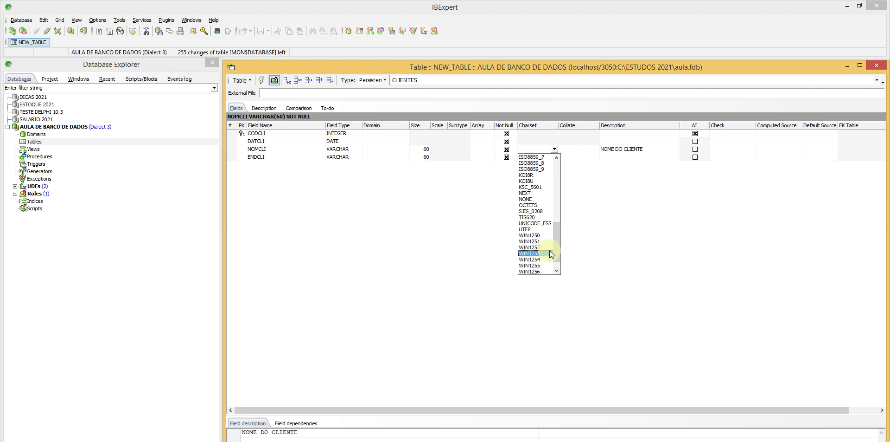
left_click_drag(559, 250, 560, 229)
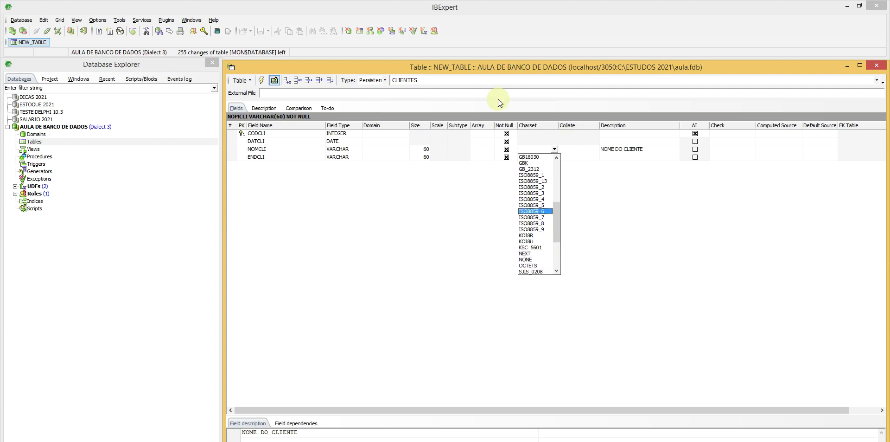
left_click(533, 175)
Step: Set NOMCLI's collation to PT_BR
left_click(590, 149)
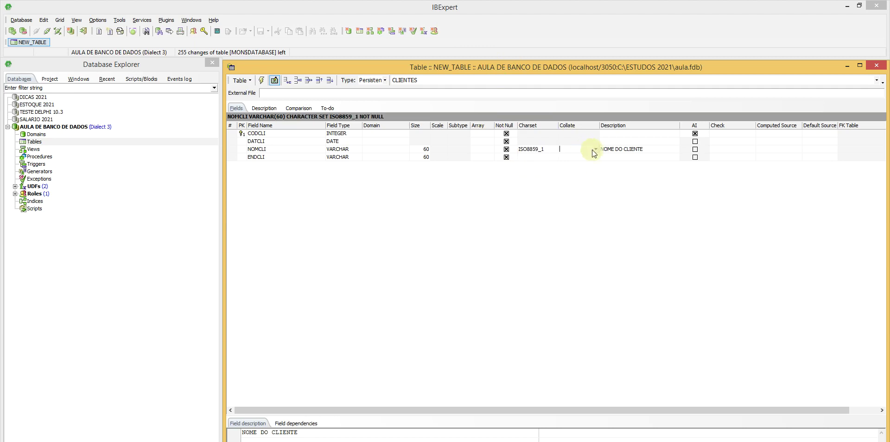
left_click(595, 149)
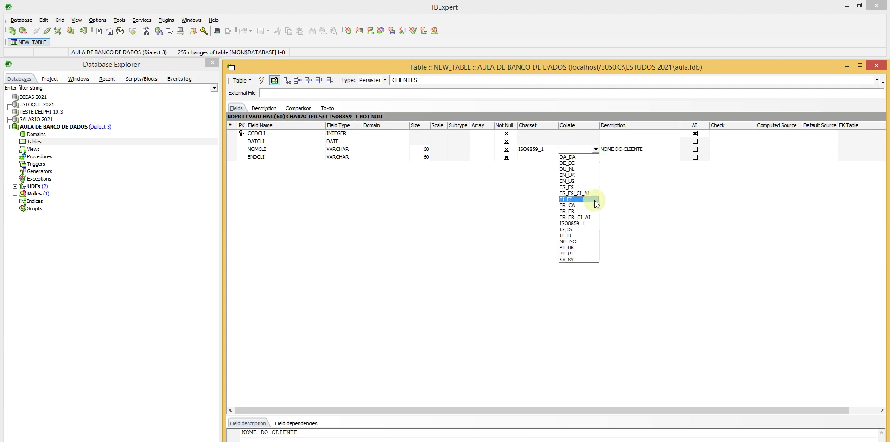
left_click(567, 247)
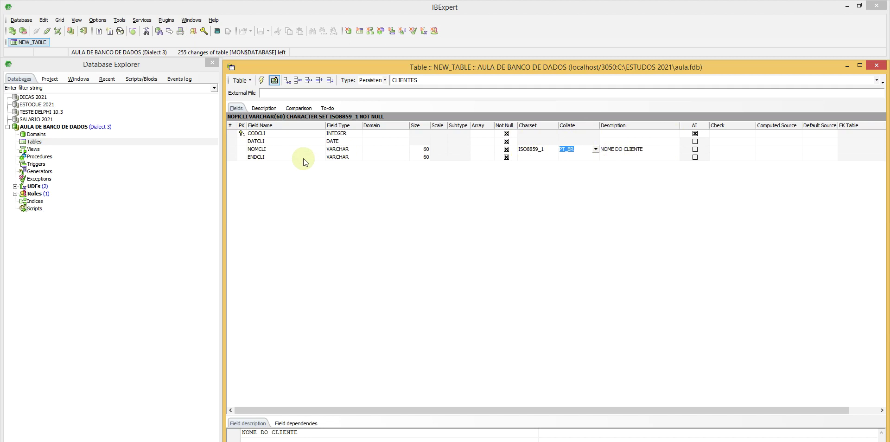
left_click(285, 159)
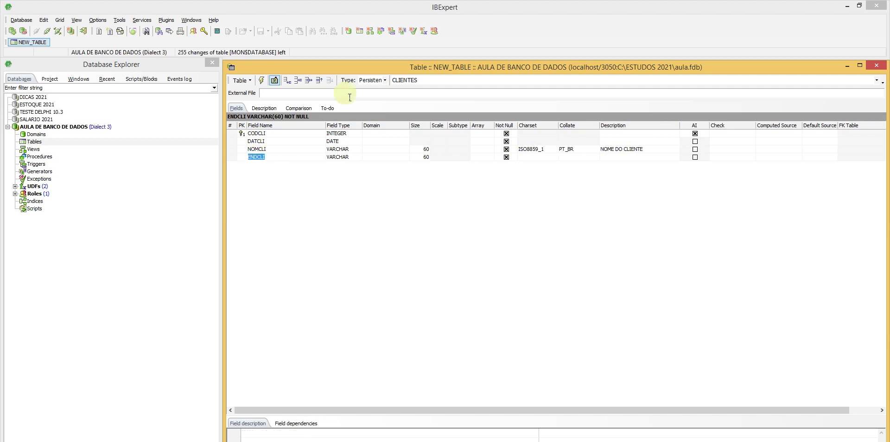
Step: Add BAICLI as a Not Null VARCHAR field with size 60
key("Down")
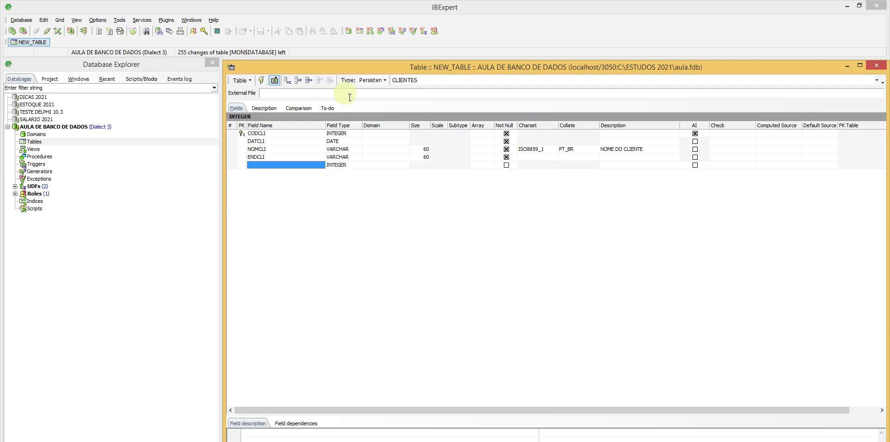
type("BAICLI")
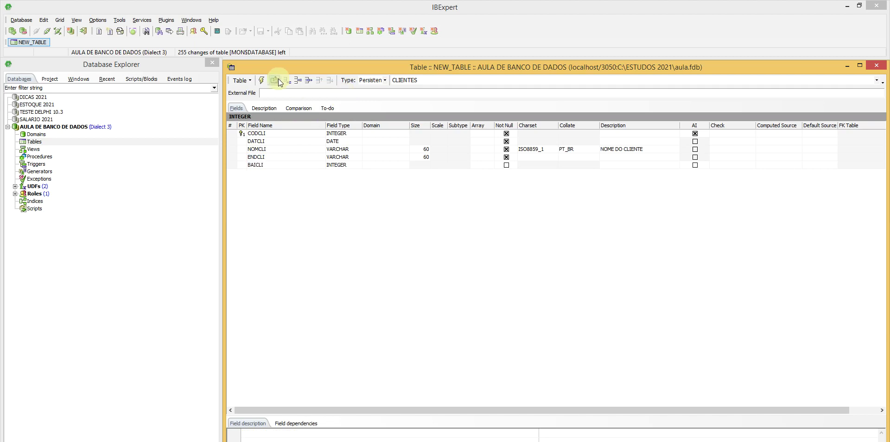
left_click(359, 166)
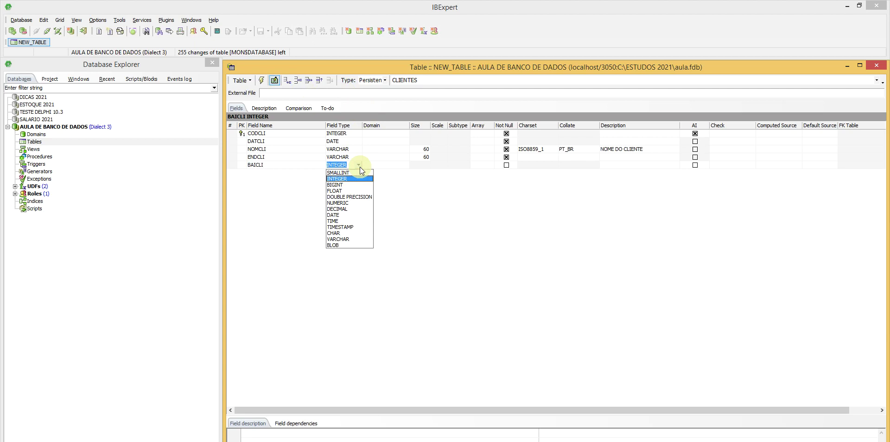
left_click(345, 239)
left_click(419, 166)
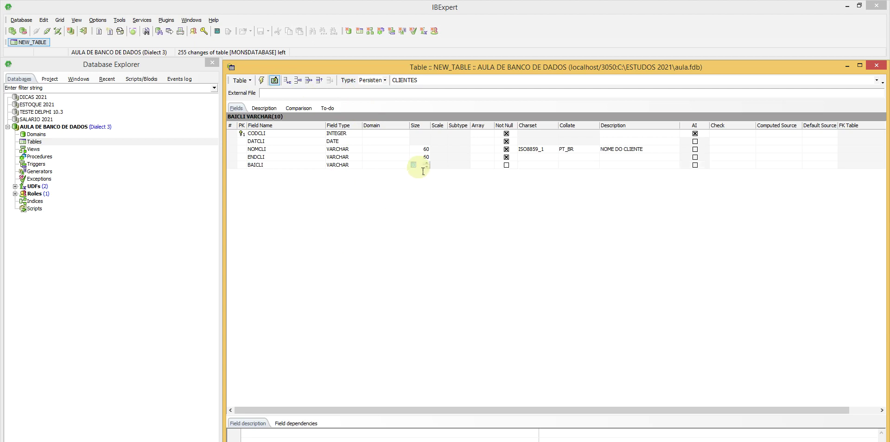
type("60")
left_click(508, 166)
left_click(282, 165)
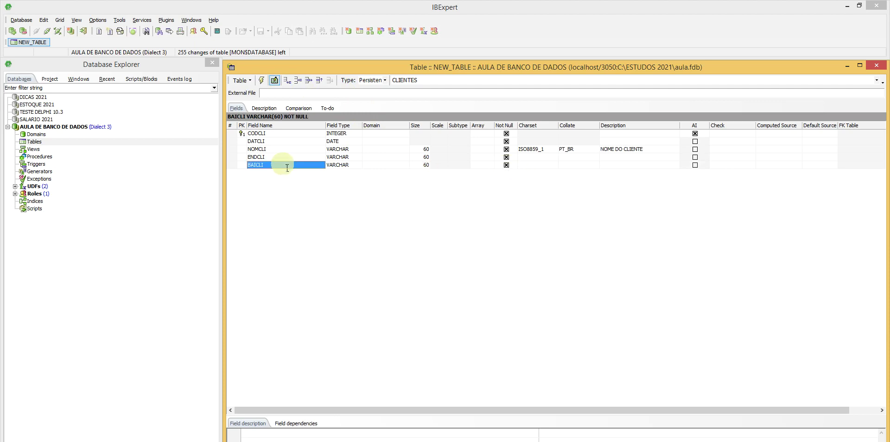
Step: Add CIDCLI as a Not Null VARCHAR(60) field and start another row
key("Down")
type("CIDCLI")
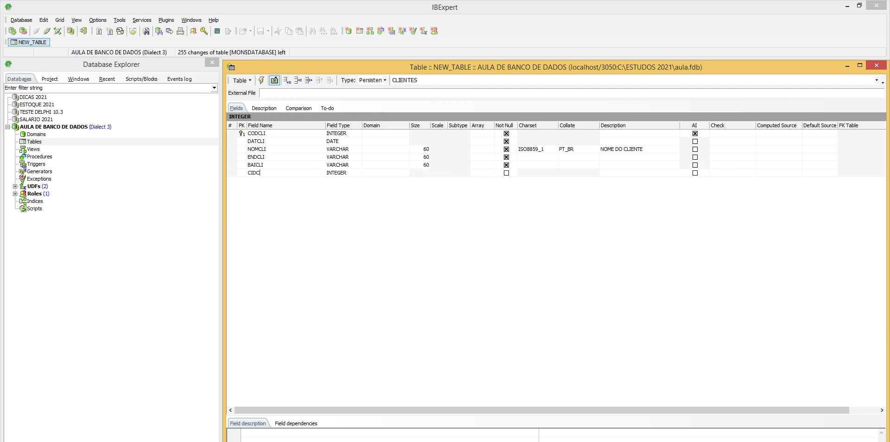
left_click(358, 171)
left_click(358, 172)
left_click(346, 247)
left_click(415, 171)
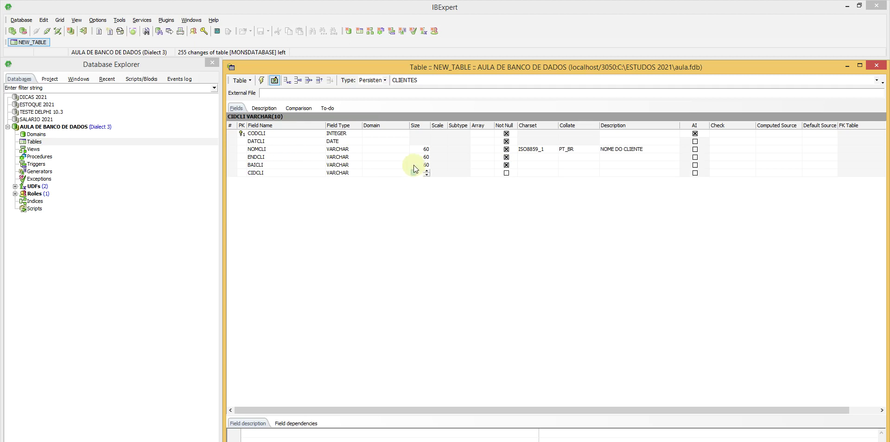
type("60")
left_click(507, 172)
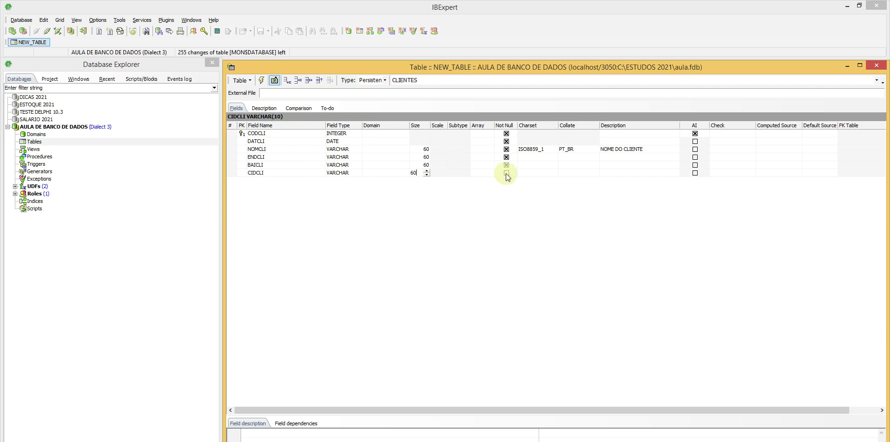
left_click(281, 176)
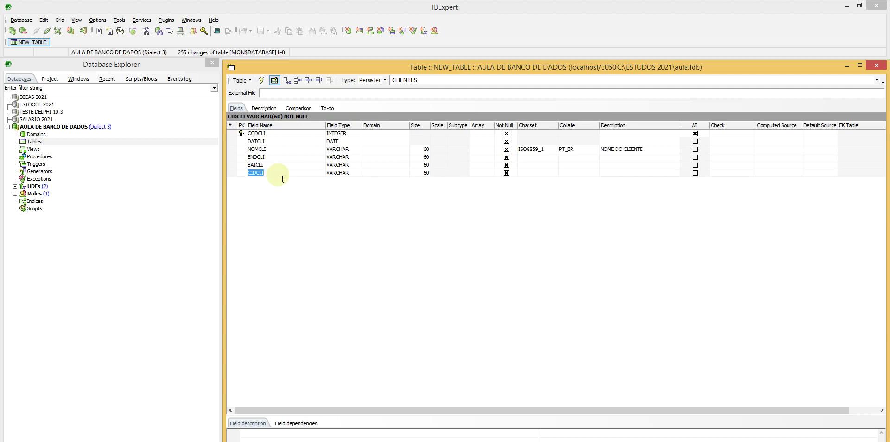
key("Down")
Step: Name the new field CEPCLI, make it a Not Null VARCHAR(20), and add another row
type("CEP")
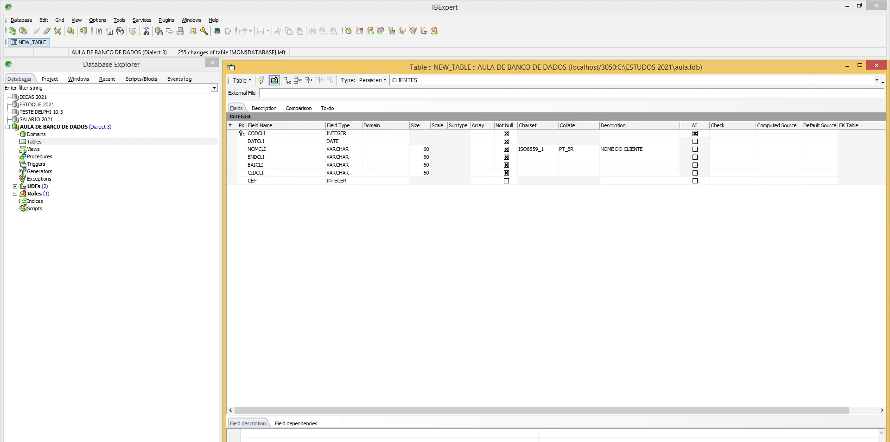
type("CLI")
left_click(359, 181)
left_click(359, 181)
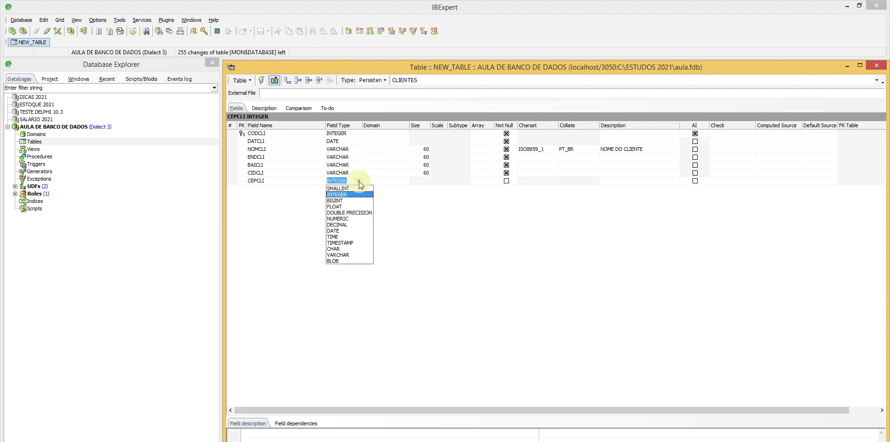
left_click(346, 250)
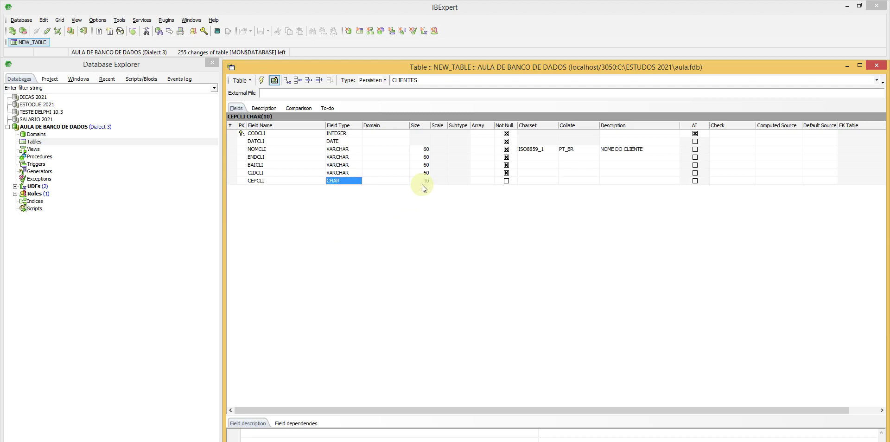
left_click(358, 181)
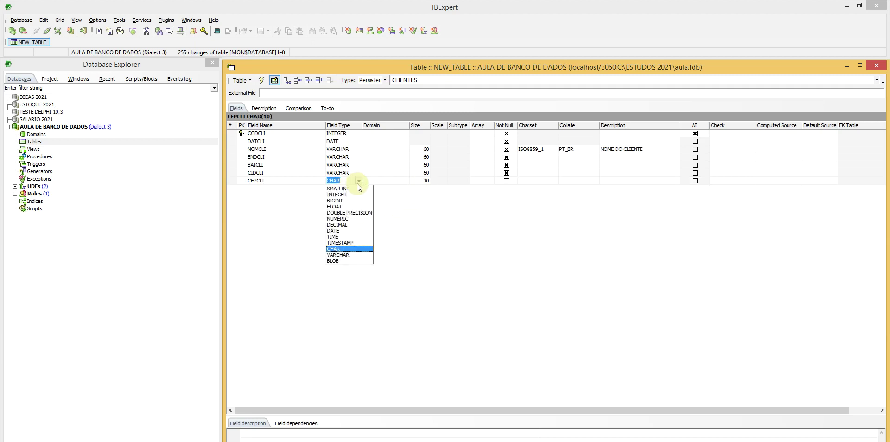
left_click(357, 256)
left_click(414, 181)
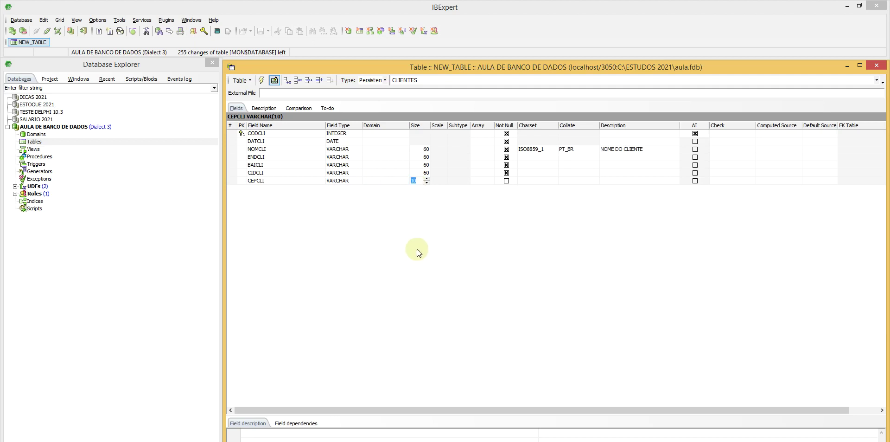
type("20")
left_click(507, 180)
left_click(282, 183)
key("Down")
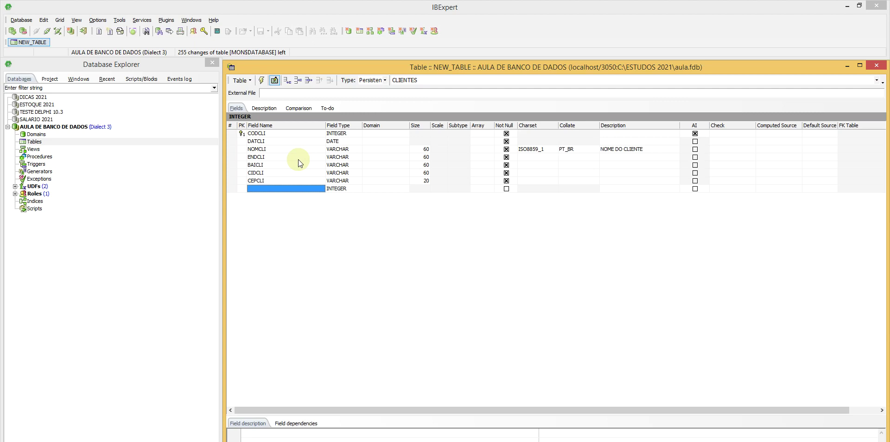
Step: Add IDECLI as a Not Null VARCHAR field with size 20
type("IDECL")
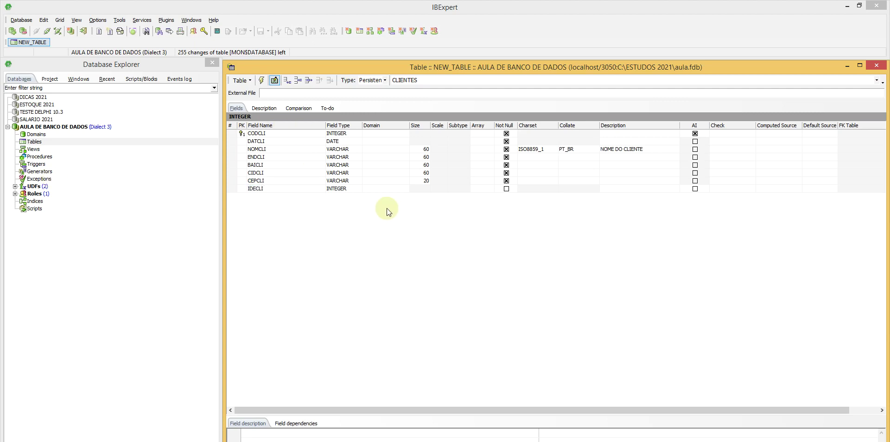
type("I")
key("Tab")
left_click(359, 189)
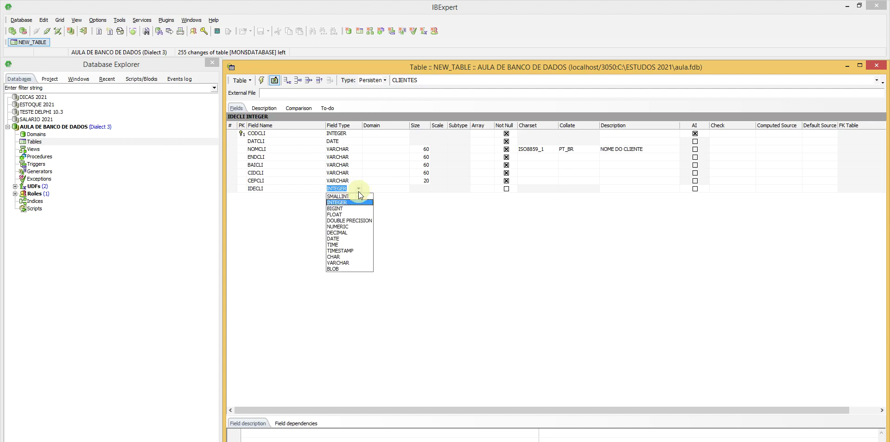
left_click(343, 262)
left_click(423, 188)
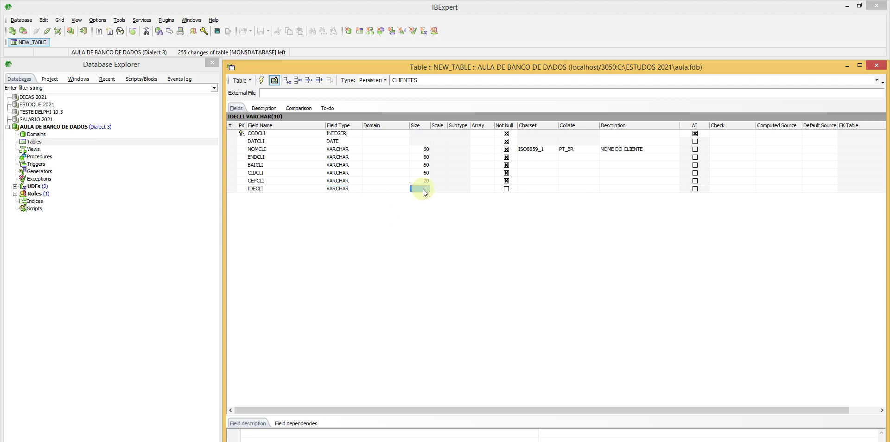
type("20")
left_click(506, 189)
Step: Describe IDECLI as 'IDENTIDADE DO CLIENTE' and add another field row
double_click(617, 188)
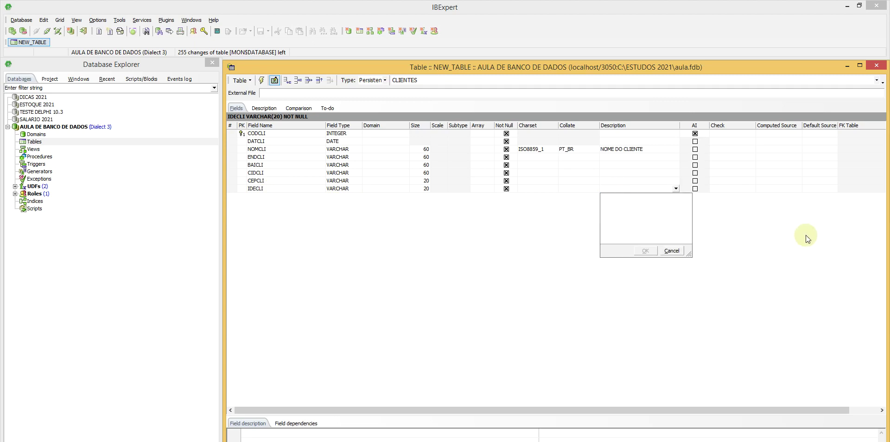
type("IDENTIDADE DO CLIENTE")
left_click(646, 250)
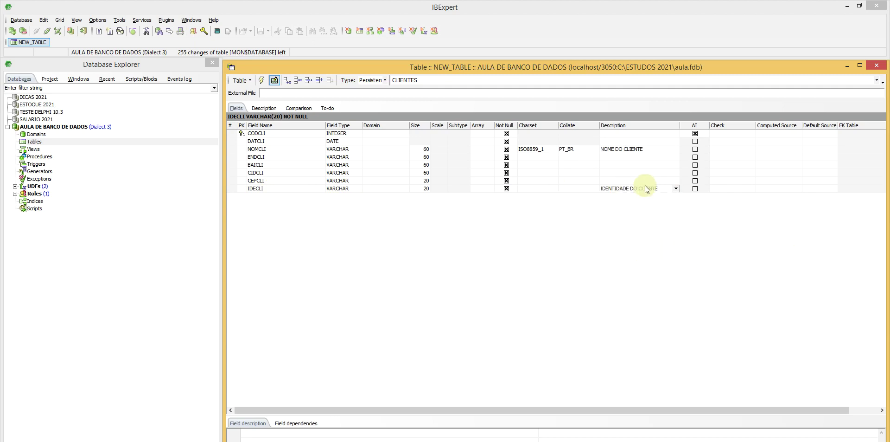
left_click(272, 189)
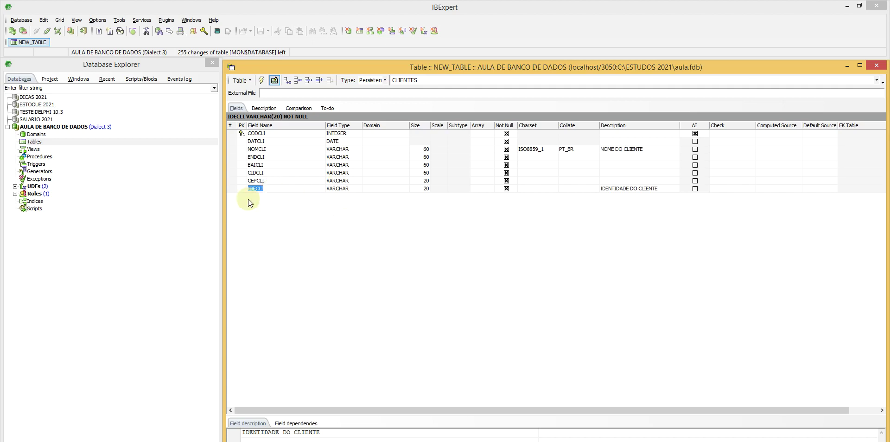
key("Down")
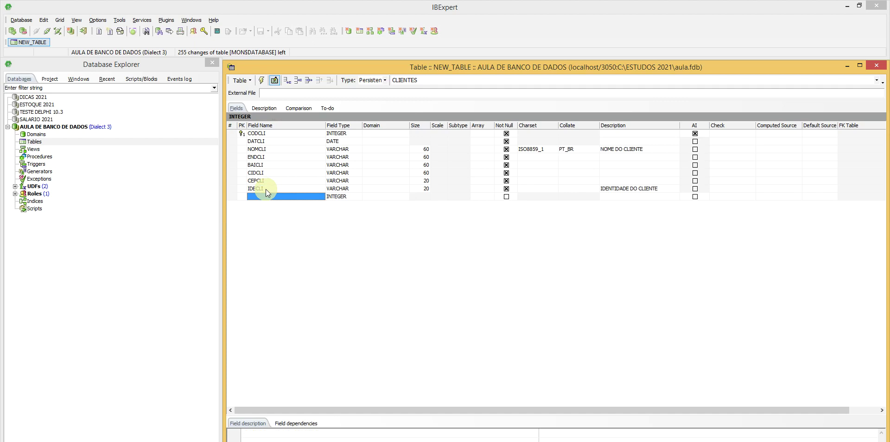
Step: Name the new field TOTCLI and give it the description 'TOTAL DE COMPRA'
type("TOTCLI")
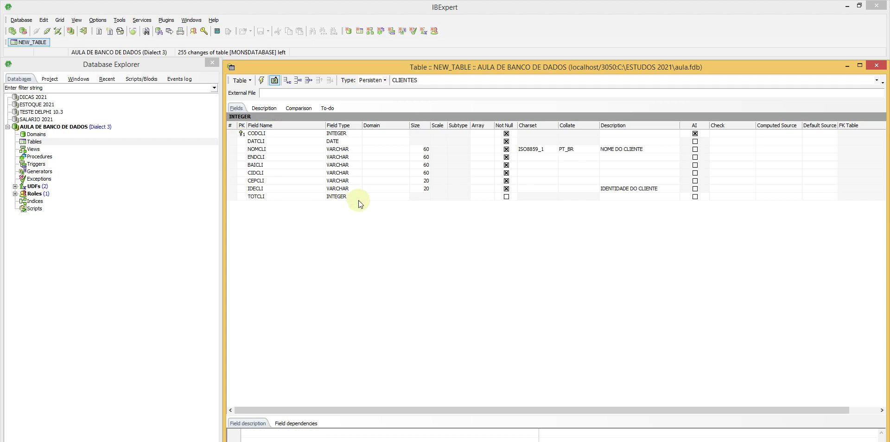
left_click(273, 198)
left_click(625, 196)
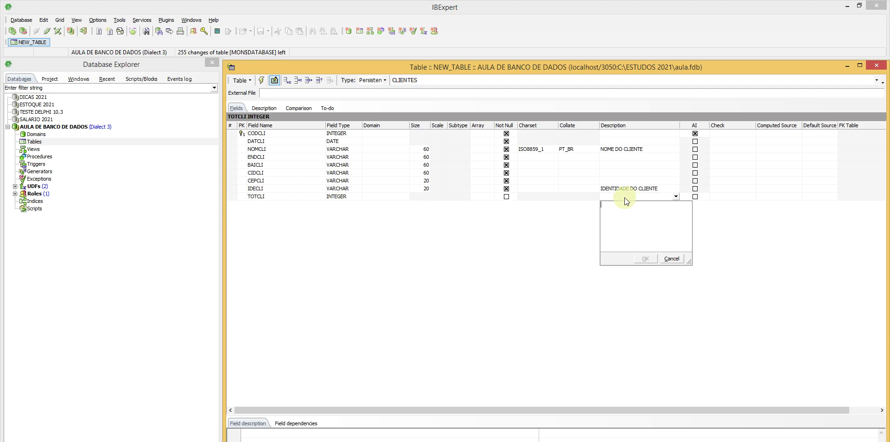
type("TOTAL DE COMPRAR")
left_click(640, 259)
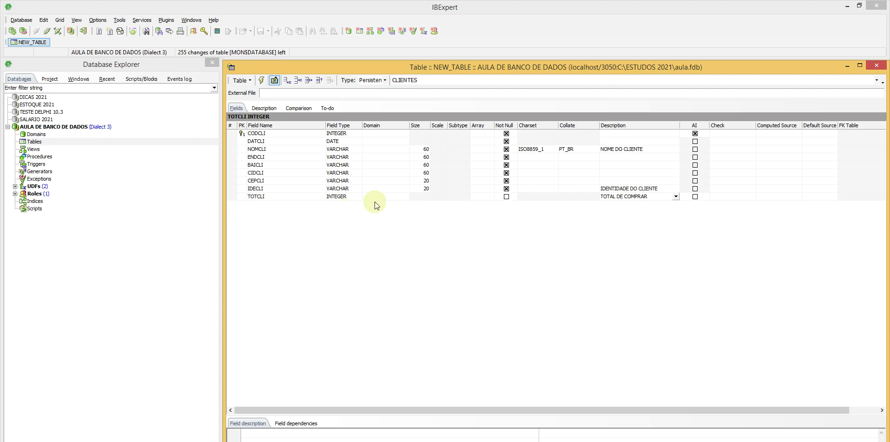
Step: Set TOTCLI's type to NUMERIC and mark it Not Null
left_click(358, 195)
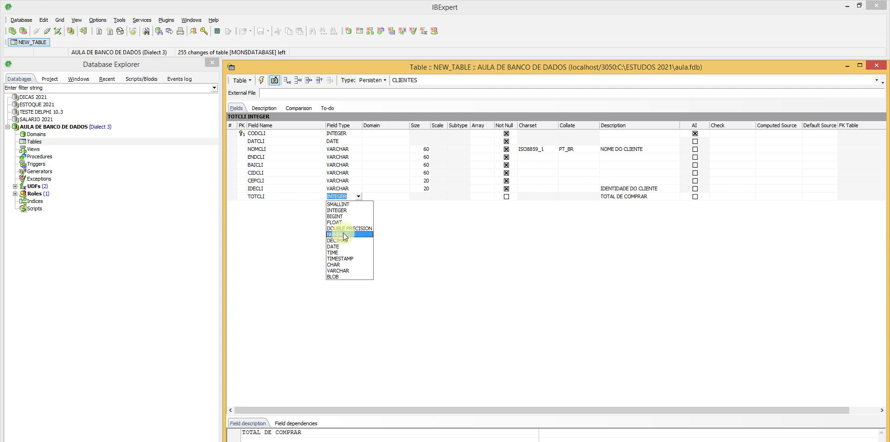
left_click(345, 234)
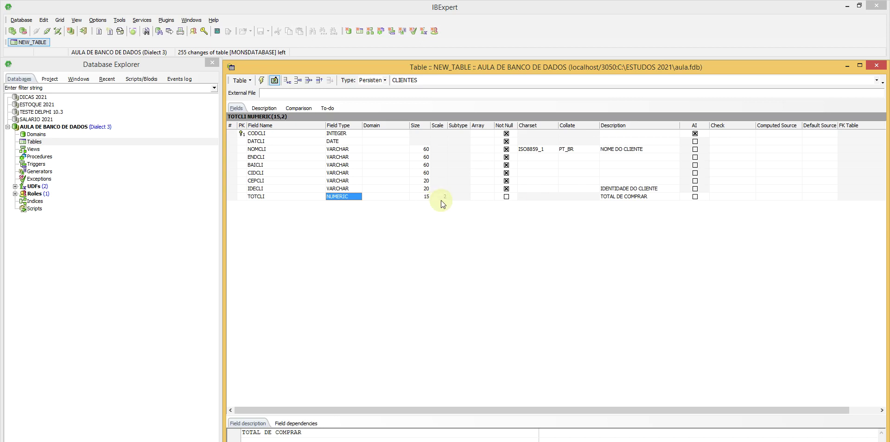
left_click(360, 196)
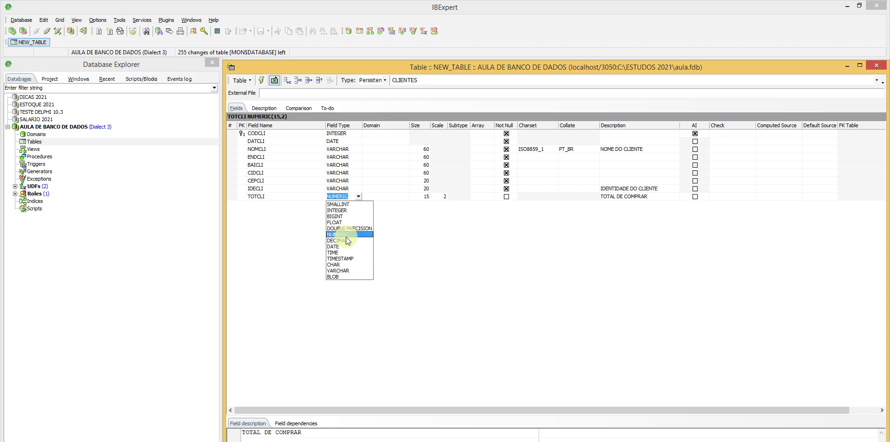
left_click(360, 196)
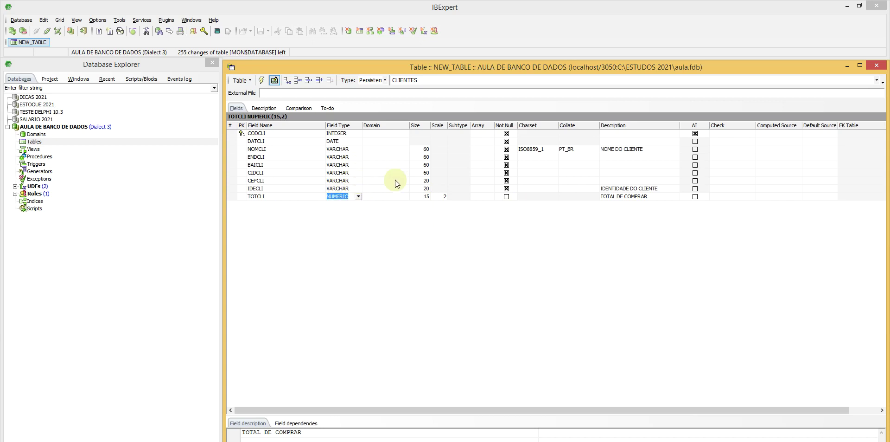
left_click(509, 198)
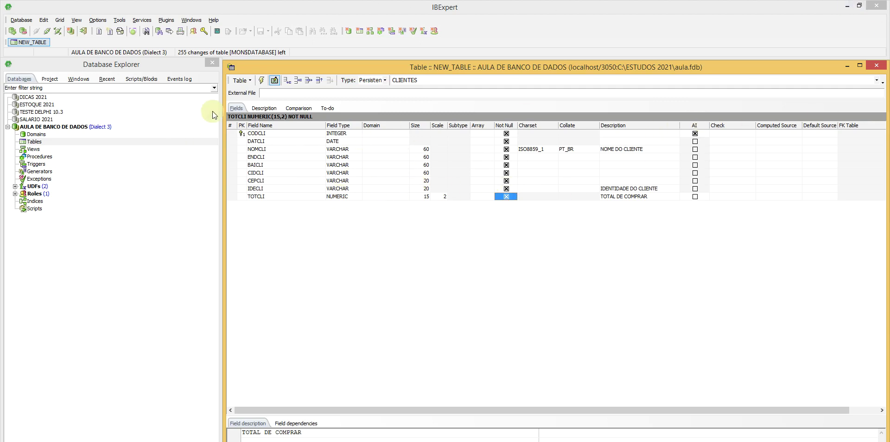
Step: Compile and commit the CLIENTES table, then select it under Tables in the database tree
left_click(260, 82)
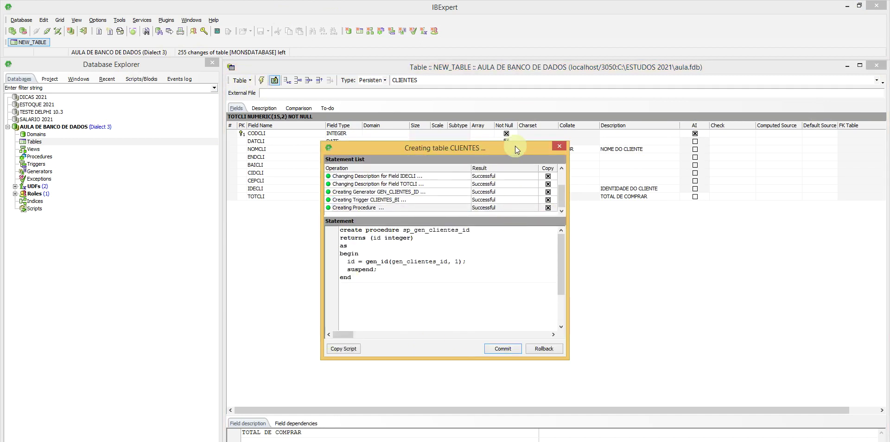
left_click(493, 348)
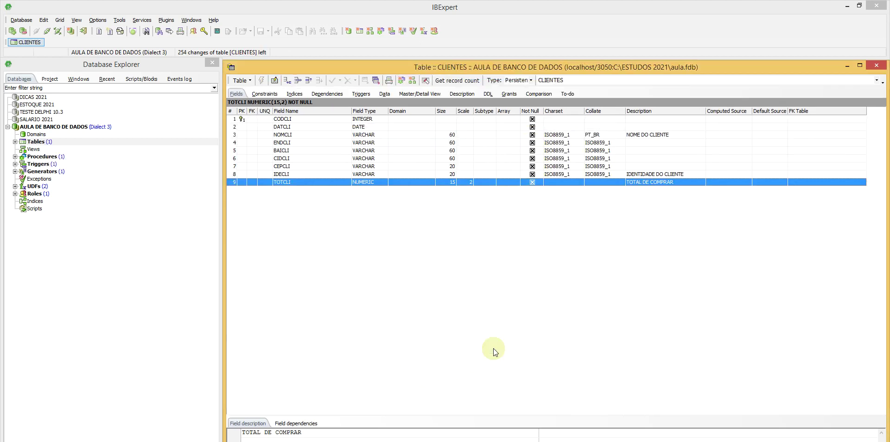
double_click(24, 142)
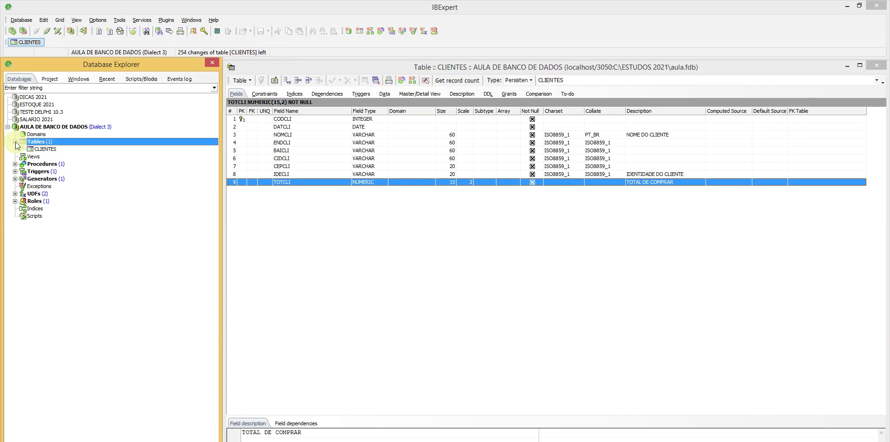
left_click(42, 149)
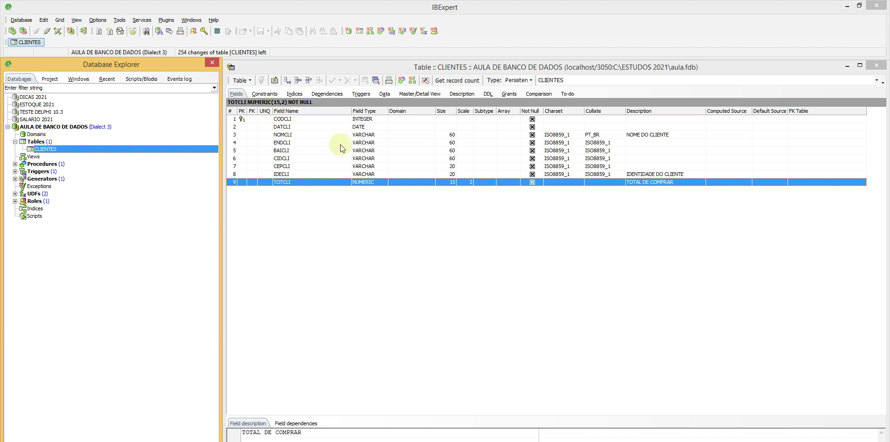
Step: Review the CLIENTES table's existing primary-key index in the Indices tab
left_click(295, 94)
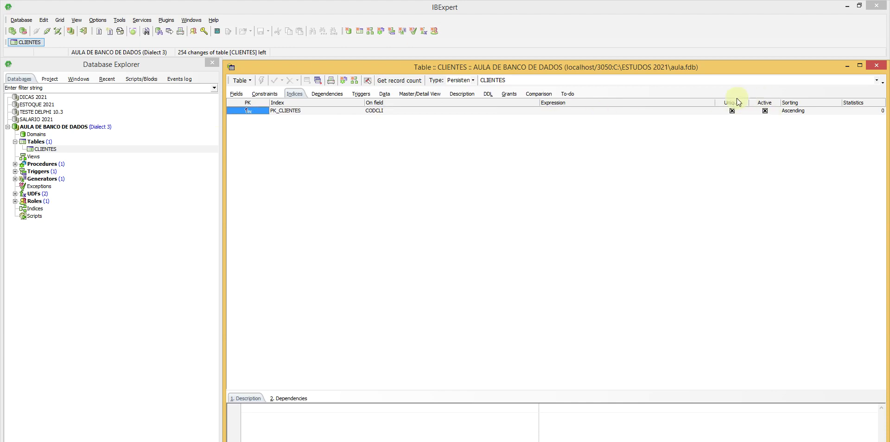
left_click(440, 112)
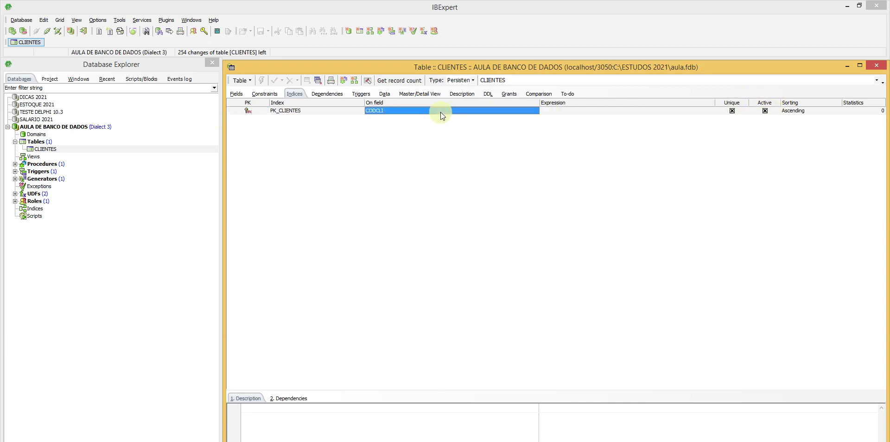
right_click(500, 109)
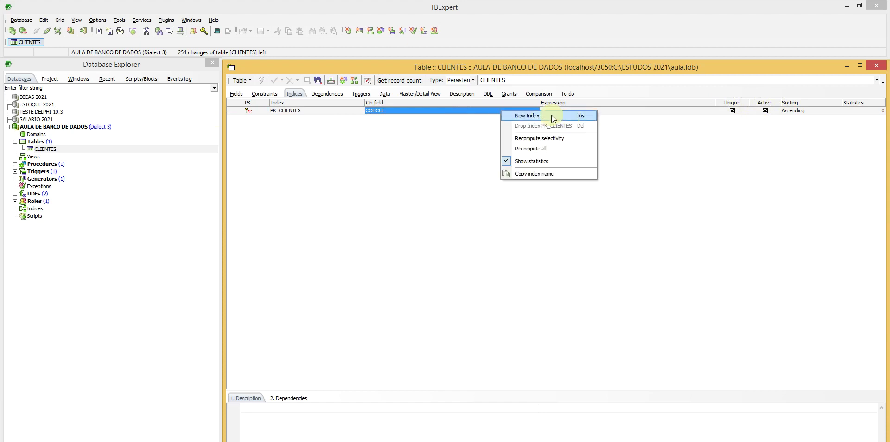
left_click(475, 110)
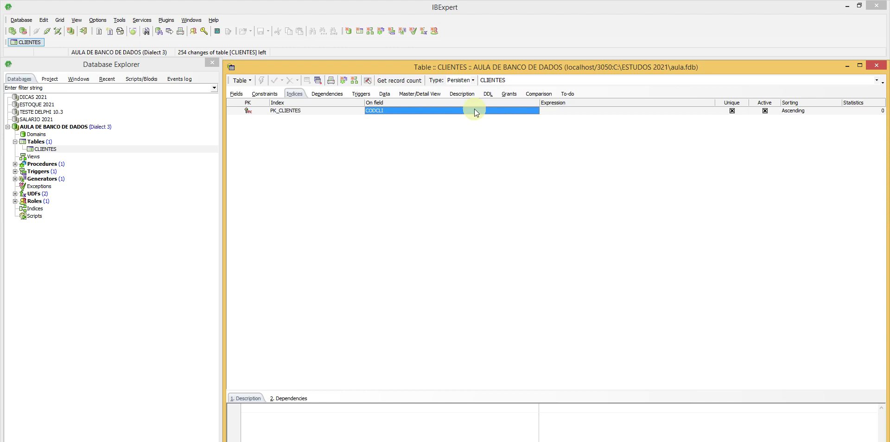
Step: Add a unique index named IXNOMCLI on the NOMCLI field, then compile and commit it
key("Insert")
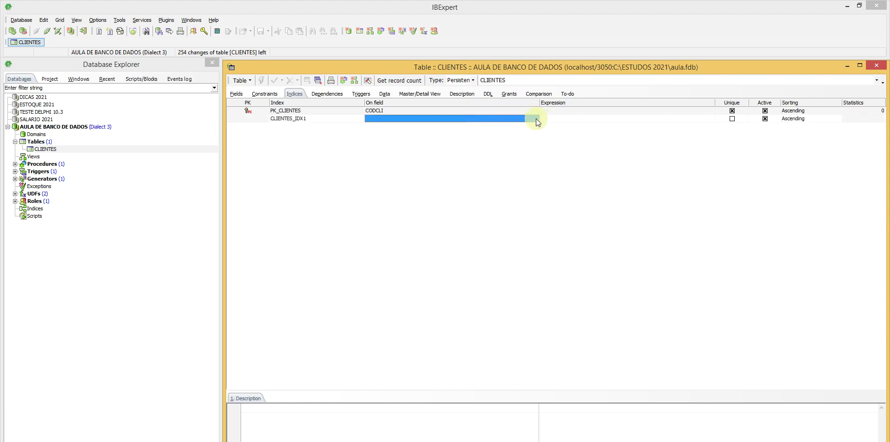
left_click(536, 119)
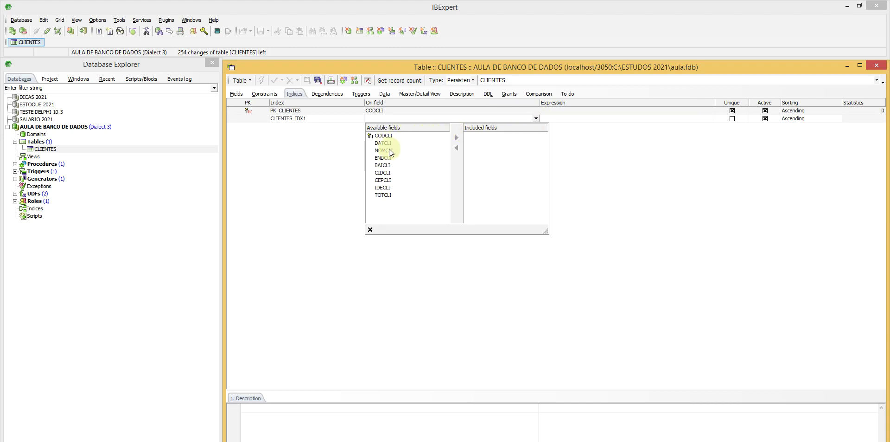
left_click(390, 150)
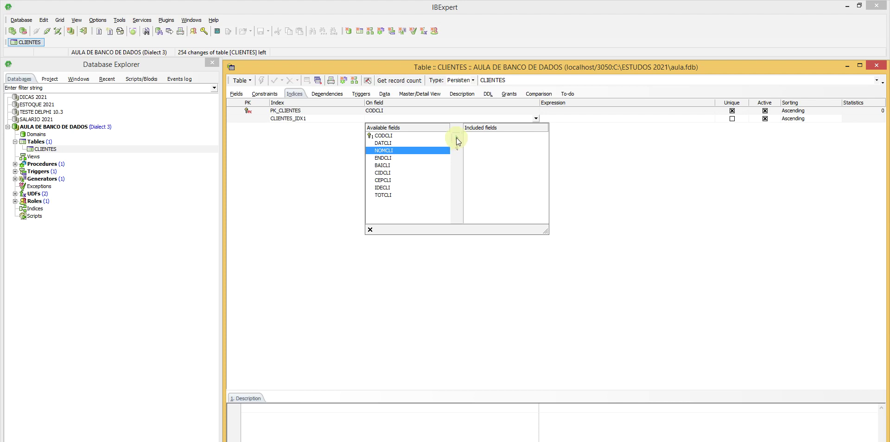
left_click(457, 138)
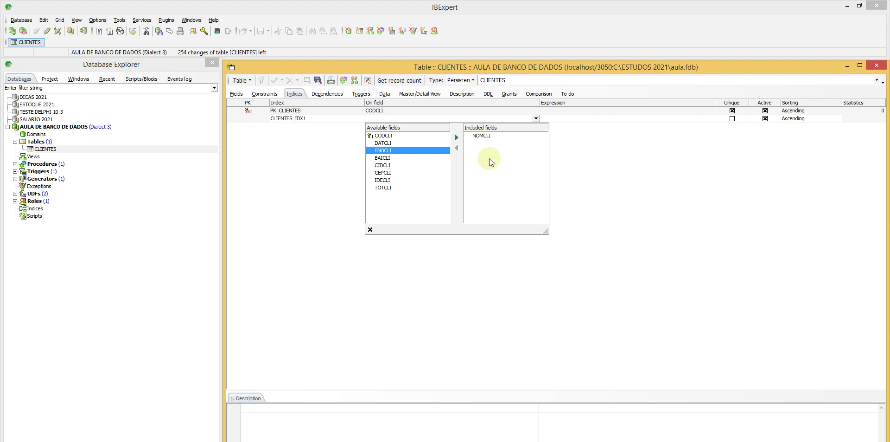
left_click(371, 229)
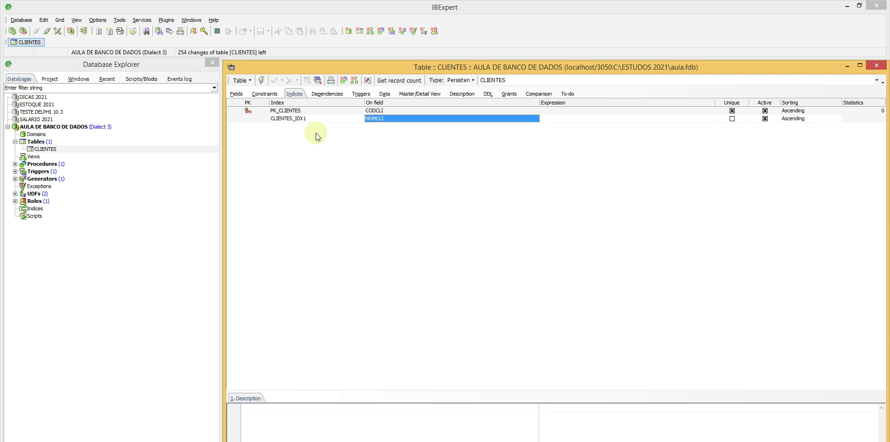
left_click(319, 121)
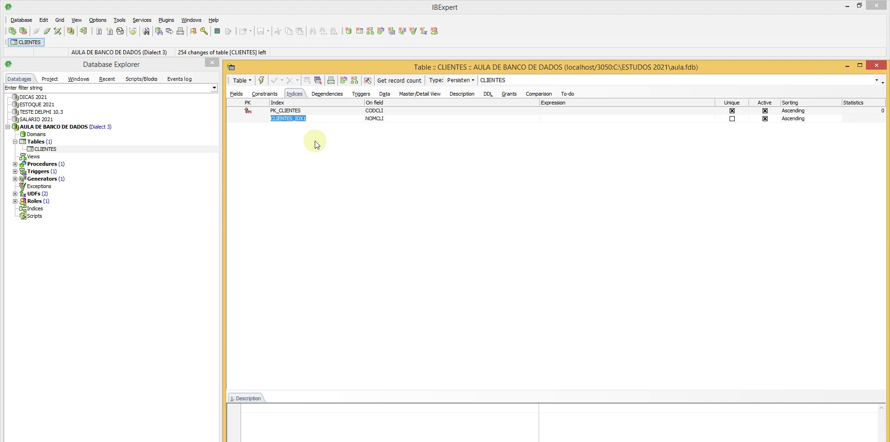
type("IXNOMCLI")
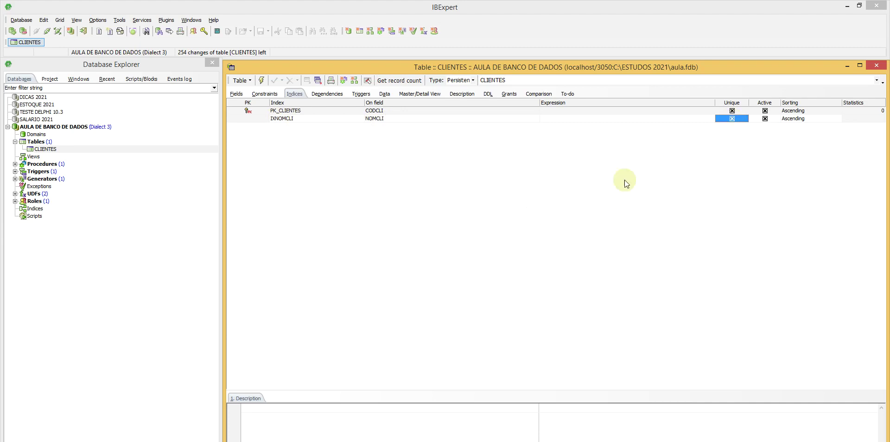
left_click(261, 83)
left_click(501, 352)
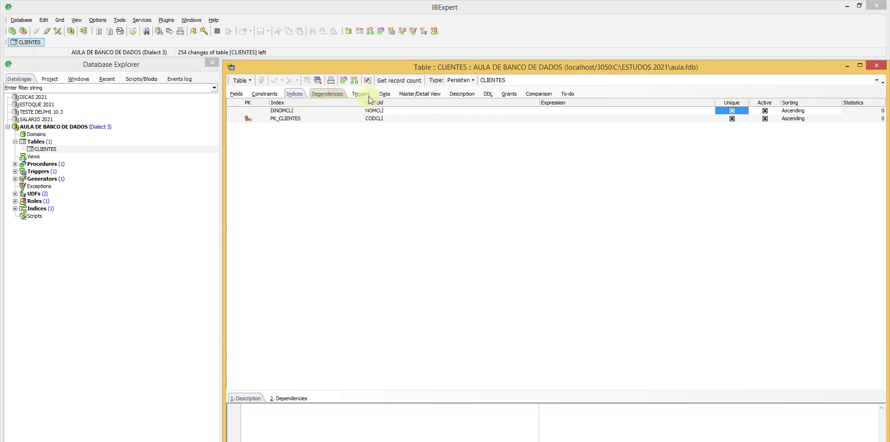
Step: Review the CLIENTES foreign-key constraints, sorting the list by On Field and Update Rule
left_click(269, 92)
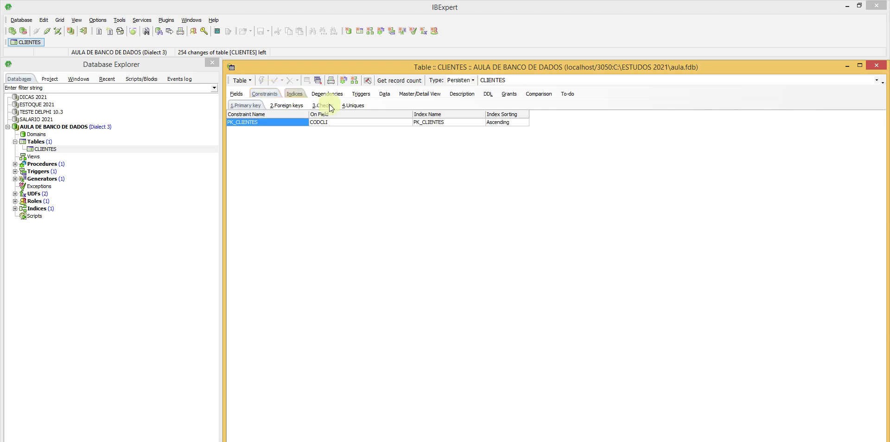
left_click(293, 106)
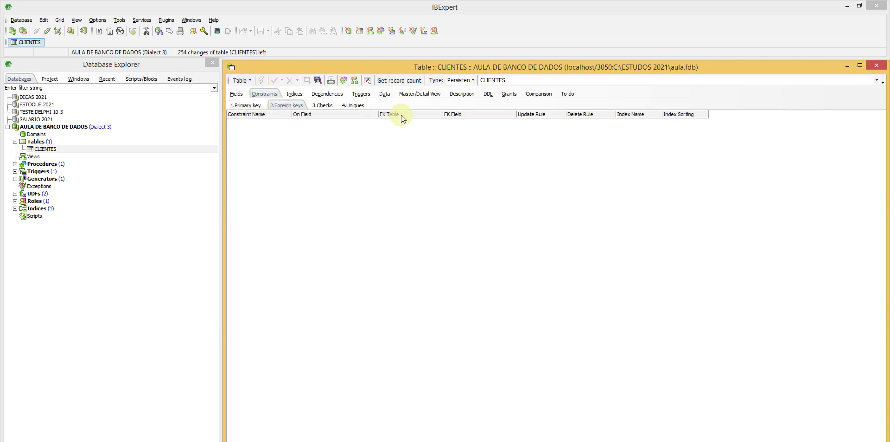
left_click(336, 117)
left_click(551, 115)
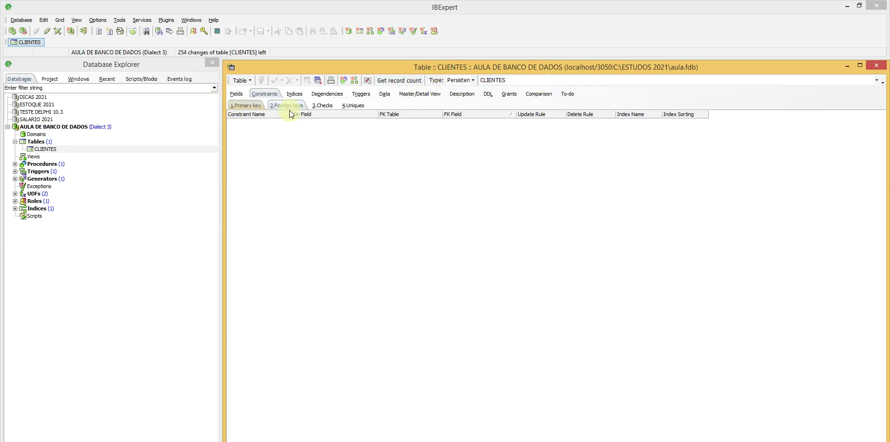
Step: Look through the Data, Master/Detail, Description and Fields tabs, ending on the table's records
left_click(385, 95)
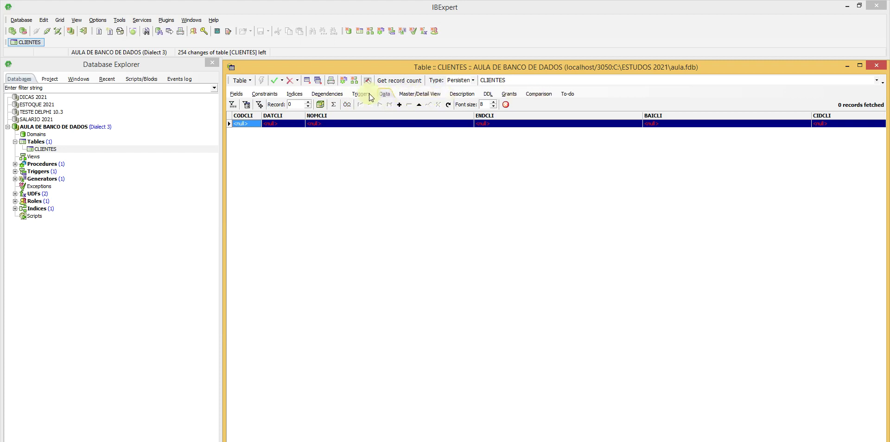
left_click(412, 93)
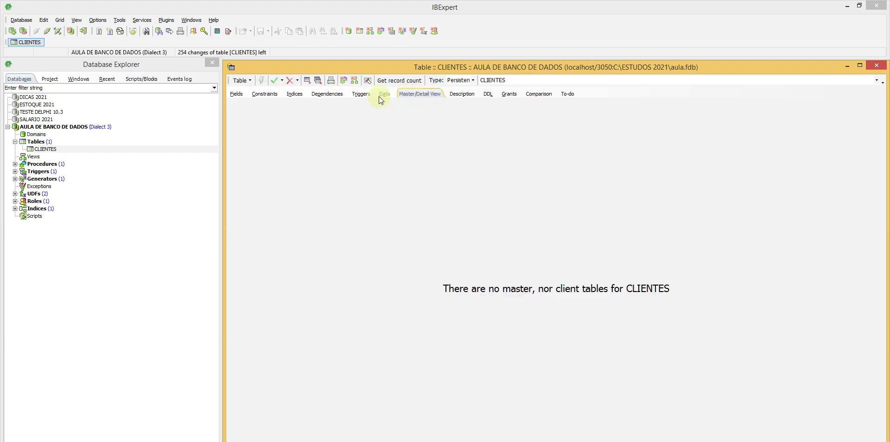
left_click(477, 96)
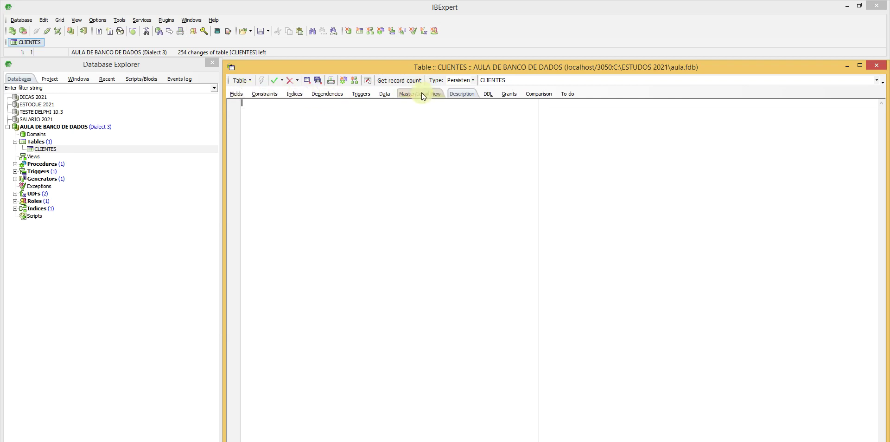
left_click(242, 94)
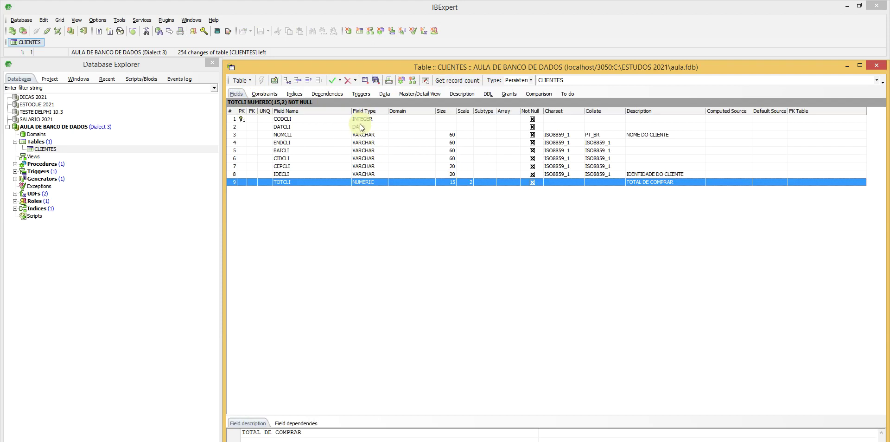
left_click(384, 95)
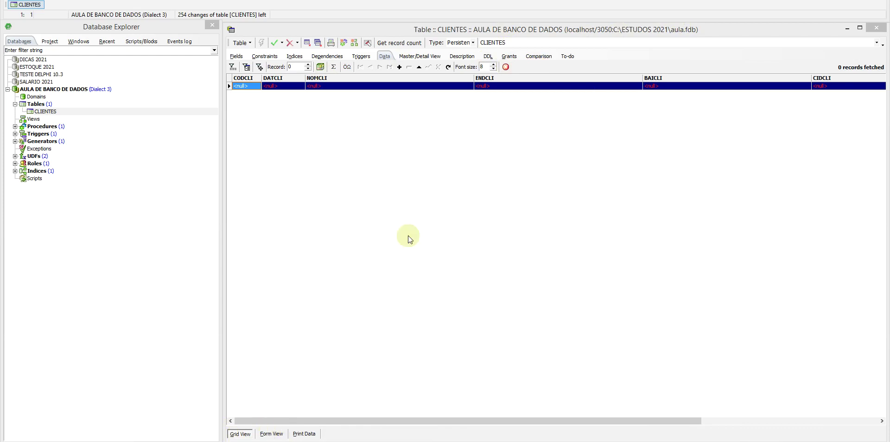
Step: In form view, insert a record with CODCLI 1 and DATCLI 16.01.2022
left_click(269, 433)
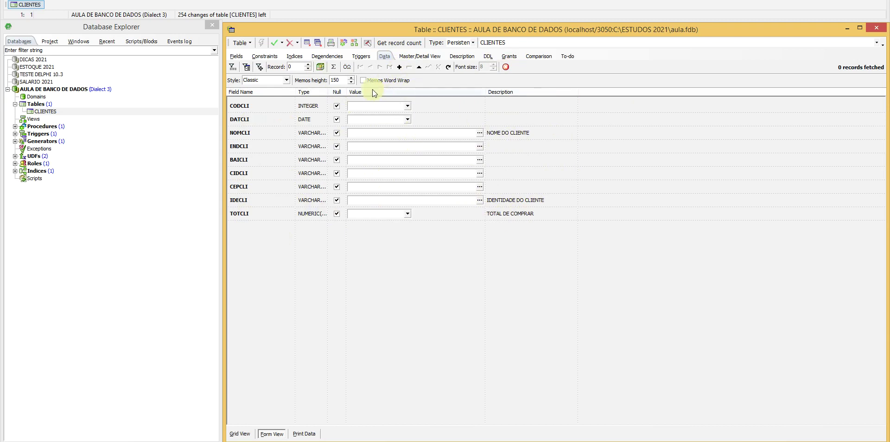
left_click(399, 68)
left_click(407, 106)
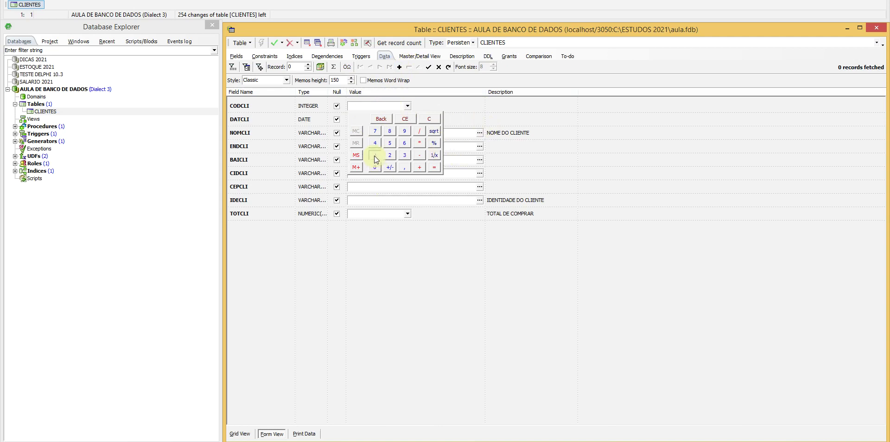
left_click(445, 113)
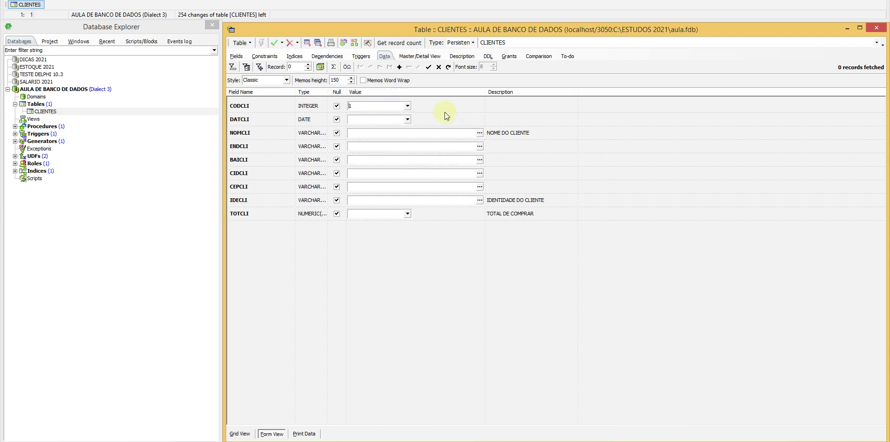
left_click(406, 121)
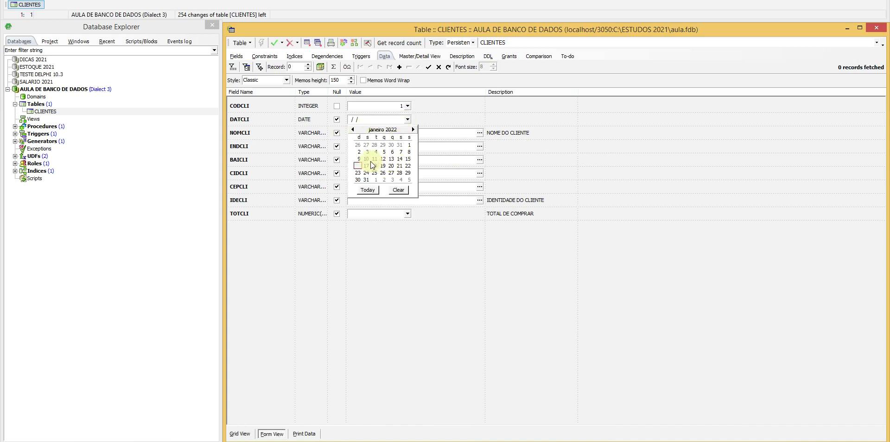
left_click(357, 166)
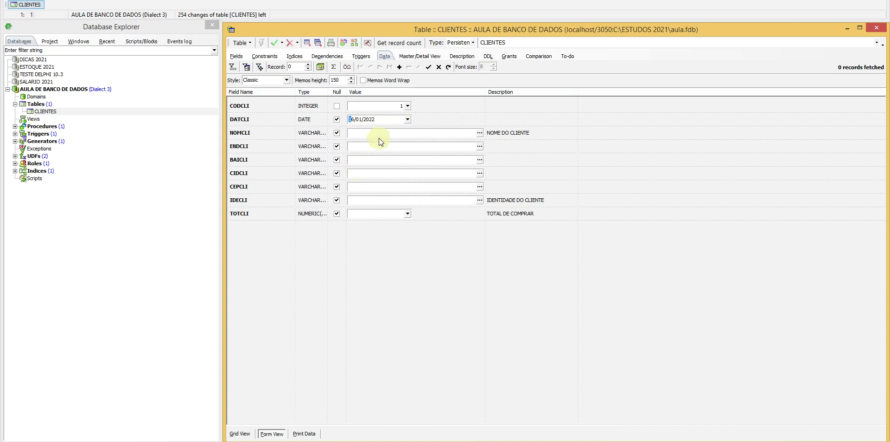
left_click(479, 133)
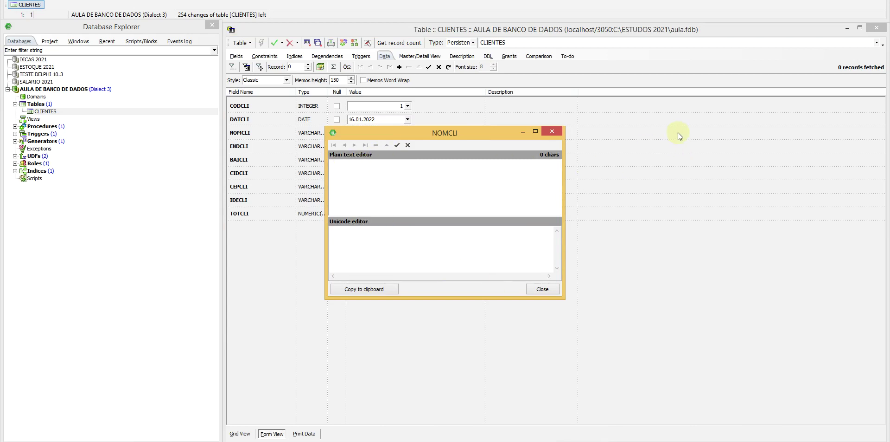
Step: Enter the client's full name in NOMCLI and their street address in ENDCLI
left_click(547, 291)
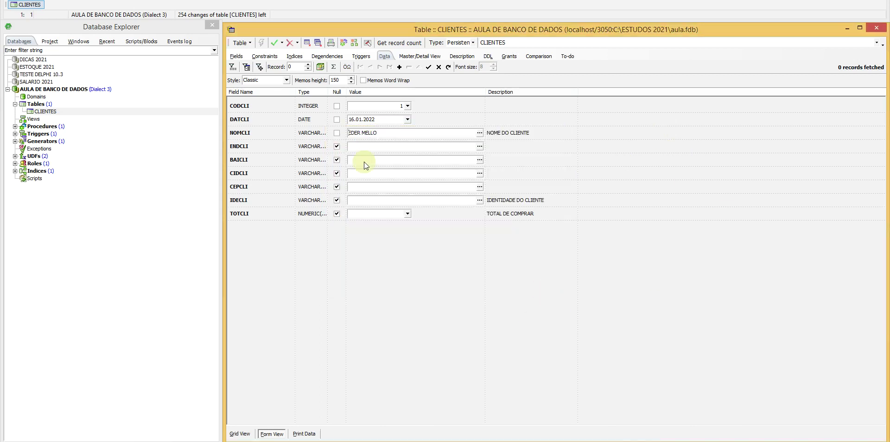
left_click(399, 146)
left_click(480, 147)
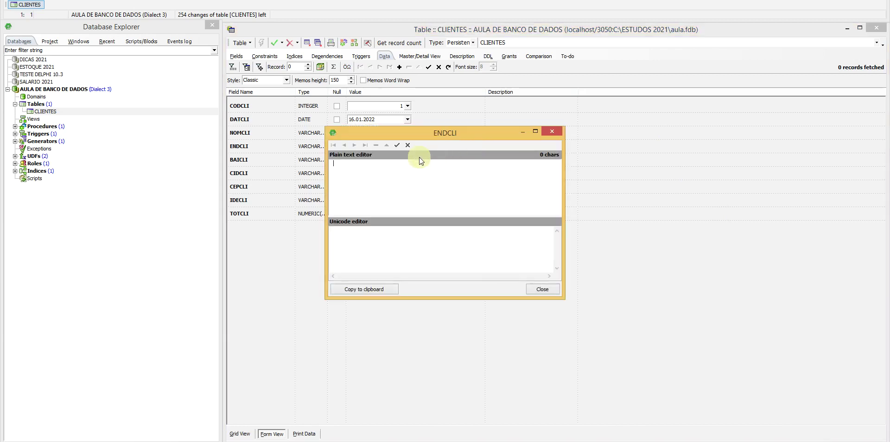
left_click(542, 289)
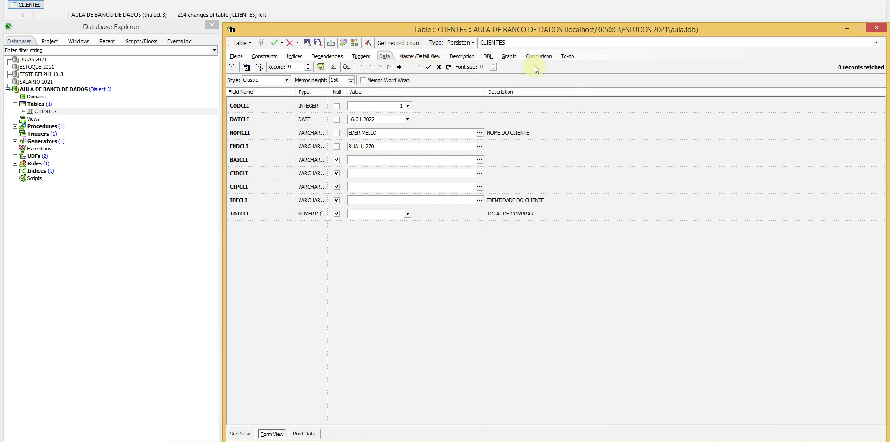
Step: Fill in the client's neighbourhood in BAICLI and city in CIDCLI
left_click(367, 162)
left_click(480, 159)
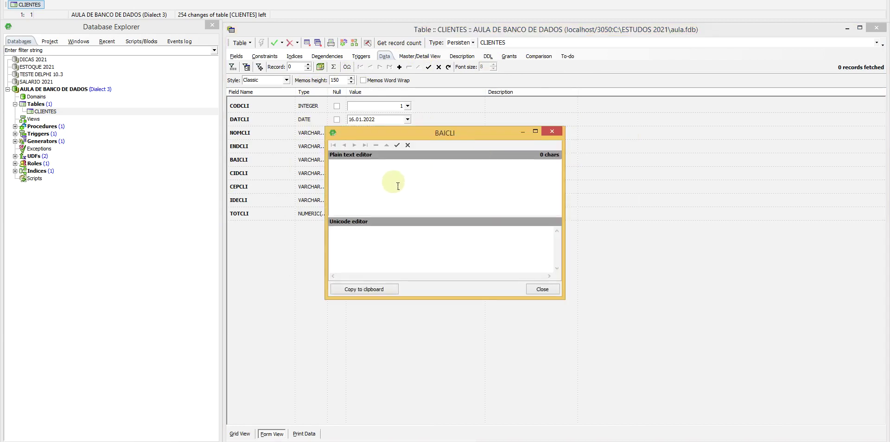
type("TOMAZ")
left_click(543, 288)
left_click(393, 176)
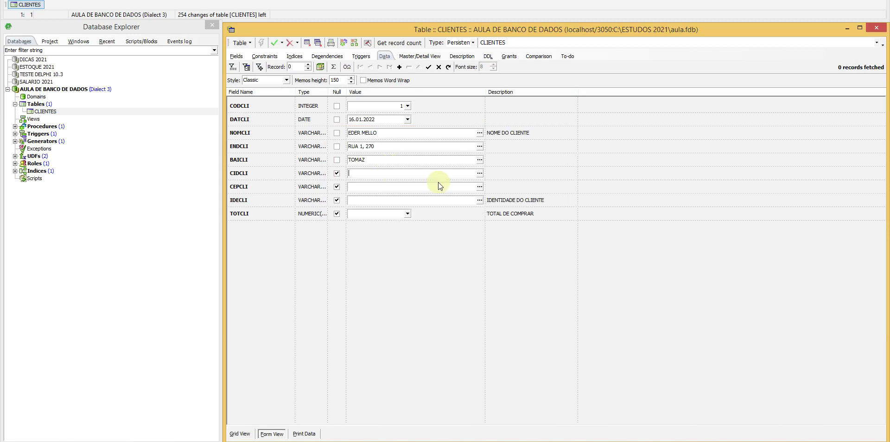
type("SANTA M")
type("ARIA")
type("ETTI")
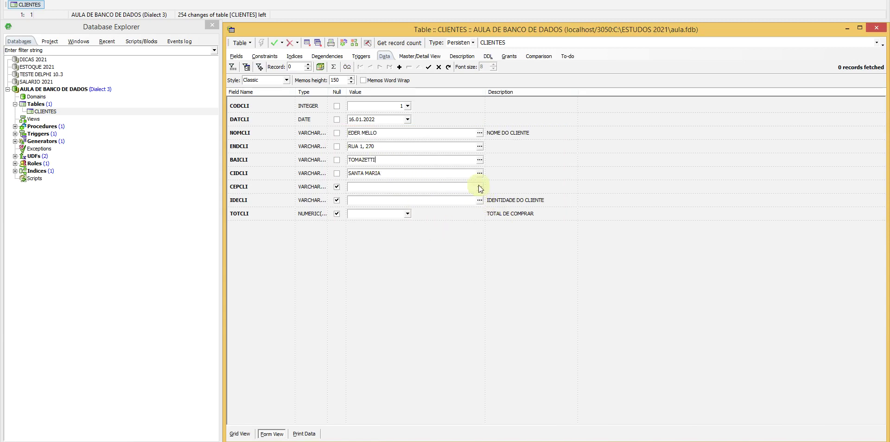
Step: Enter the postal code in CEPCLI and the client's identity number in IDECLI
left_click(480, 187)
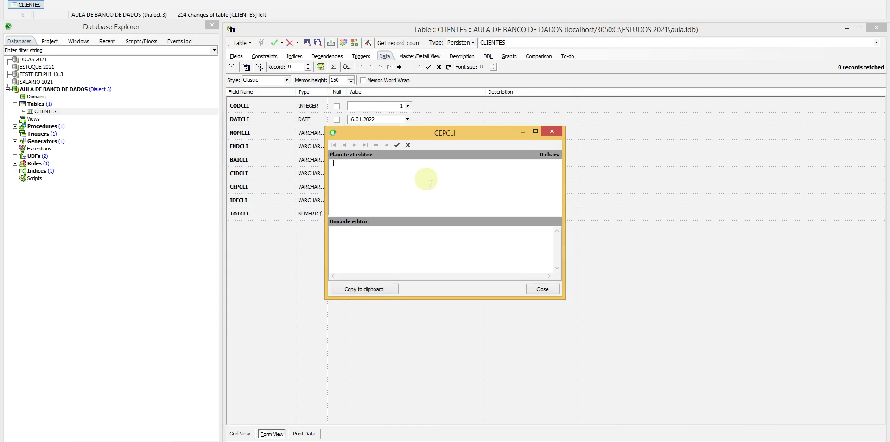
type("97100-000")
left_click(543, 288)
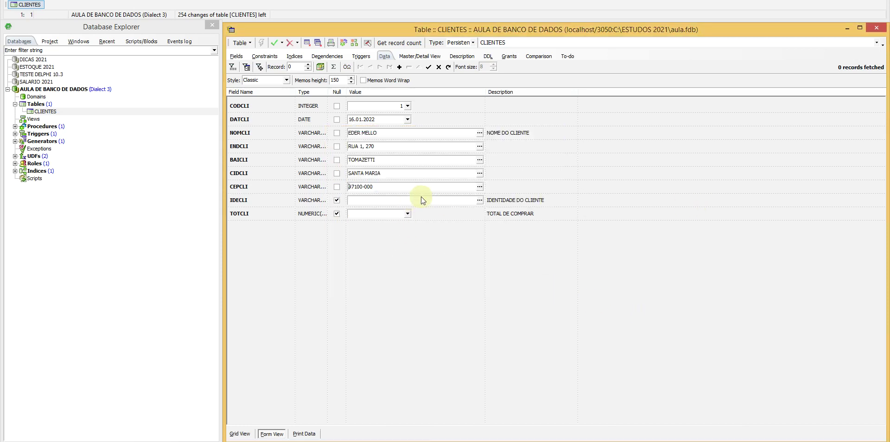
left_click(480, 201)
type("EWWER")
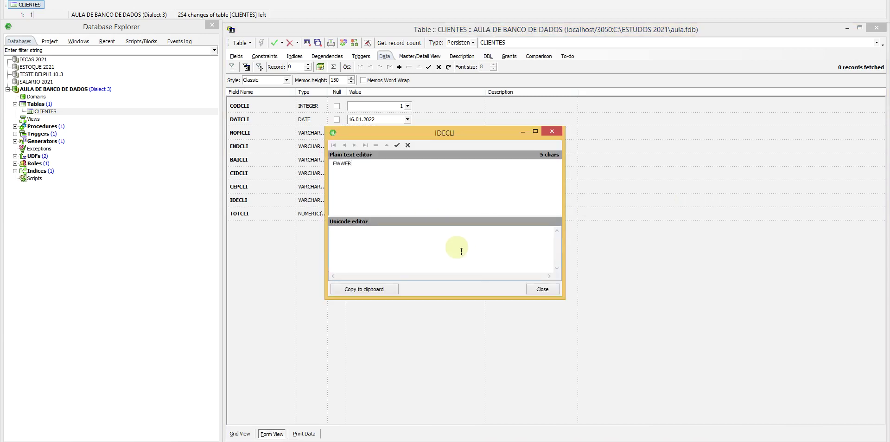
key("BackSpace")
key("BackSpace")
key("BackSpace")
key("BackSpace")
key("BackSpace")
left_click(542, 289)
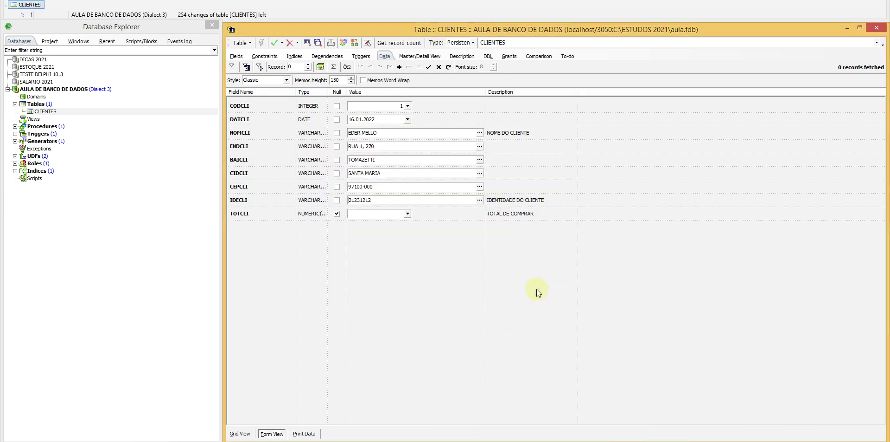
Step: Set TOTCLI to 563 with the calculator and post the new record
left_click(408, 213)
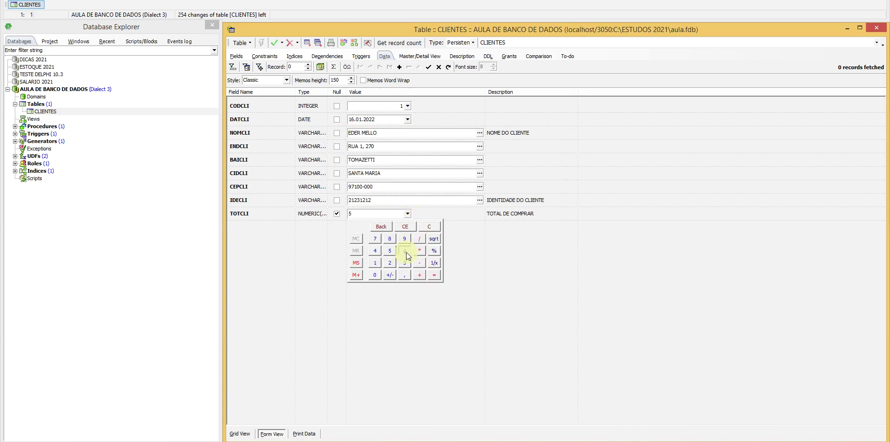
left_click(438, 226)
left_click(407, 214)
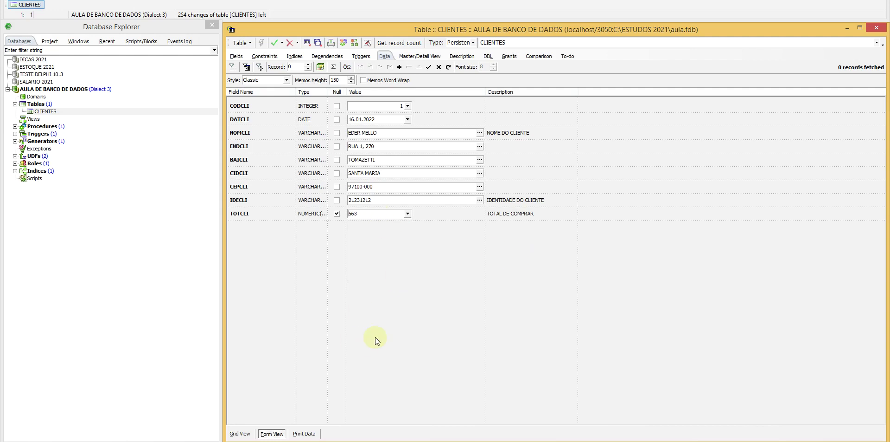
left_click(438, 67)
left_click(429, 68)
Step: Show the saved record in grid view, then display the CLIENTES field definitions
left_click(240, 433)
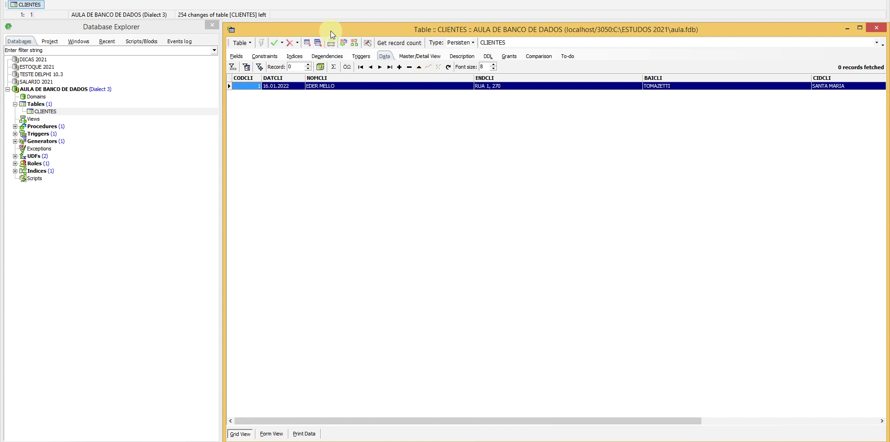
left_click_drag(331, 30, 331, 28)
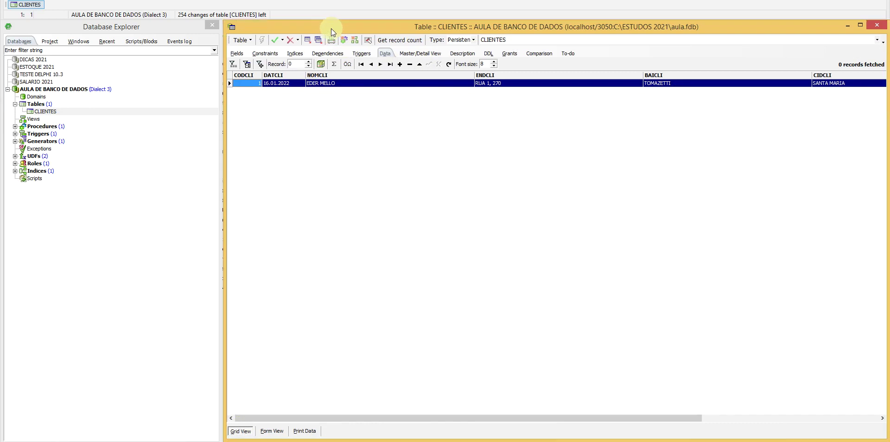
left_click(239, 53)
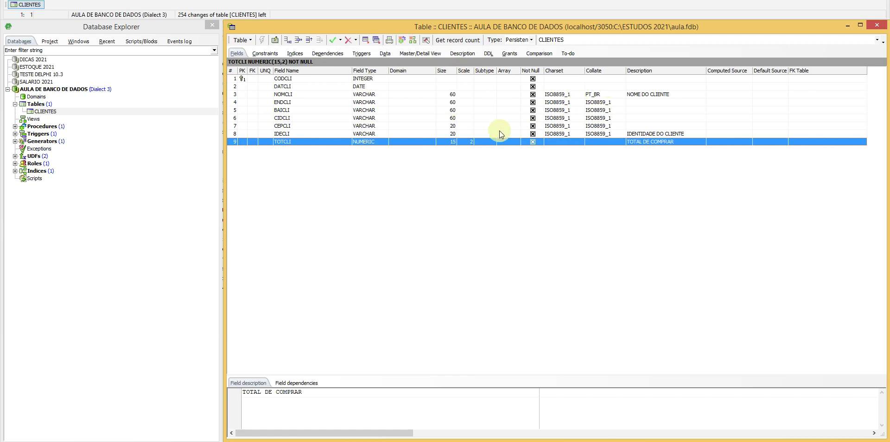
Step: Open the ENDCLI field editor and review its default value and domain settings
double_click(625, 104)
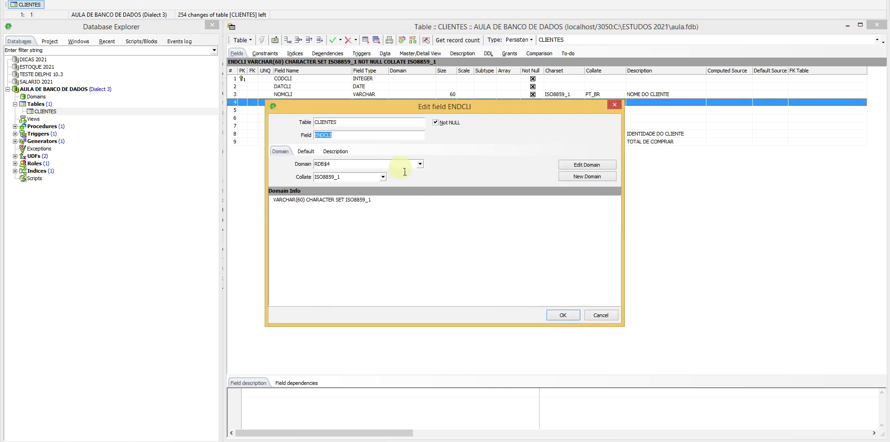
left_click(602, 316)
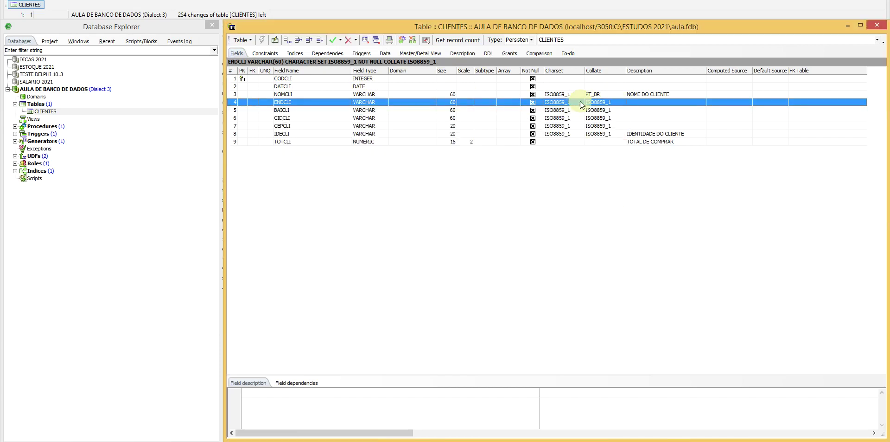
right_click(305, 103)
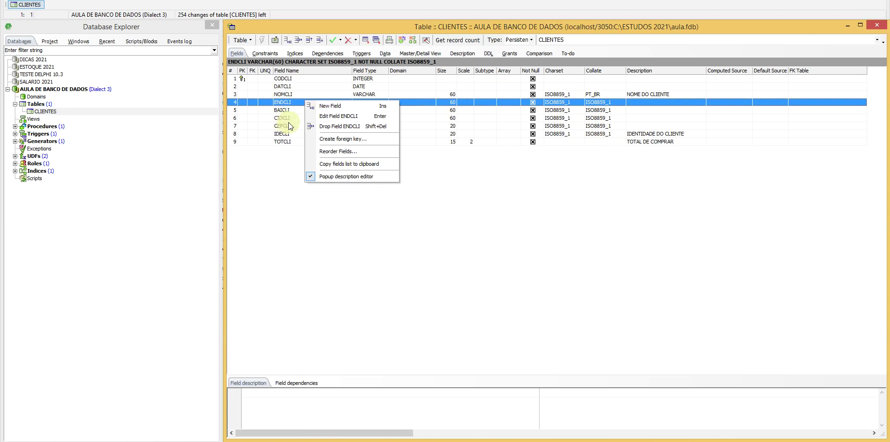
left_click(343, 115)
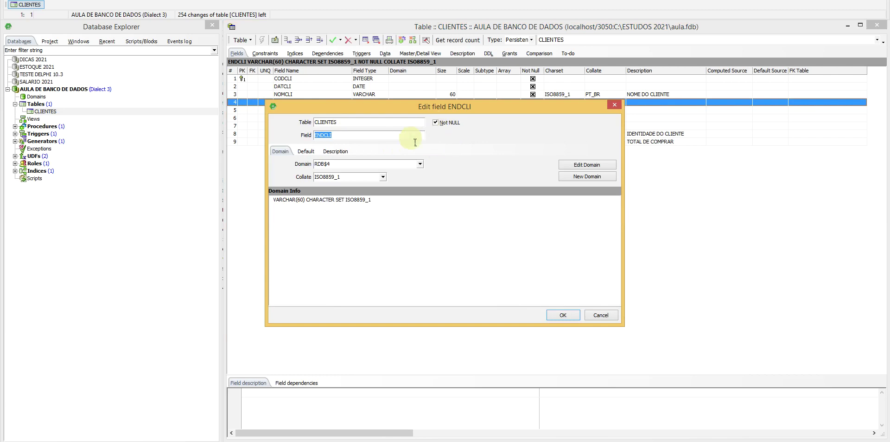
left_click(306, 151)
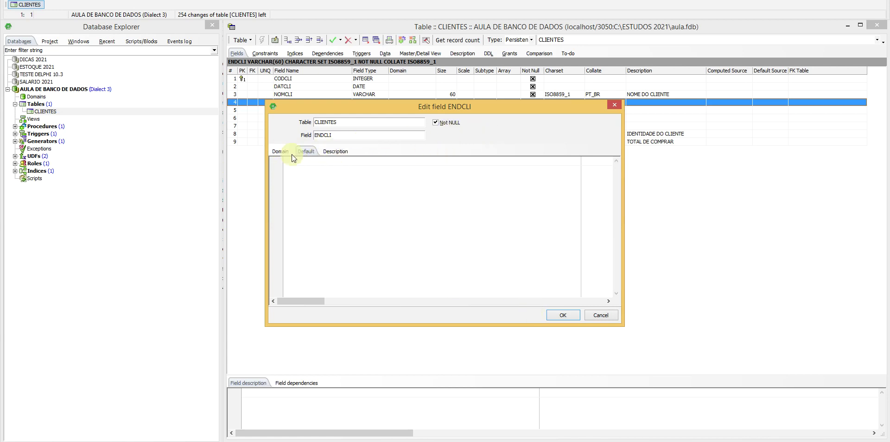
left_click(279, 151)
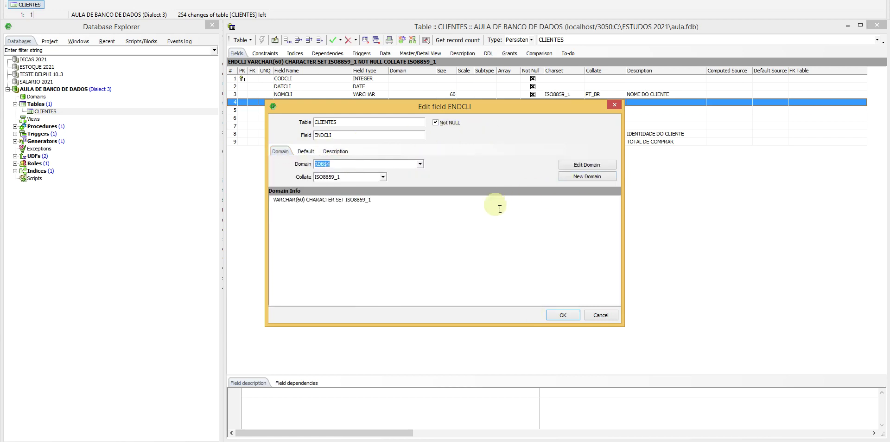
Step: Change domain RDB$4's collation to PT_BR, commit, and close the field editor
left_click(580, 164)
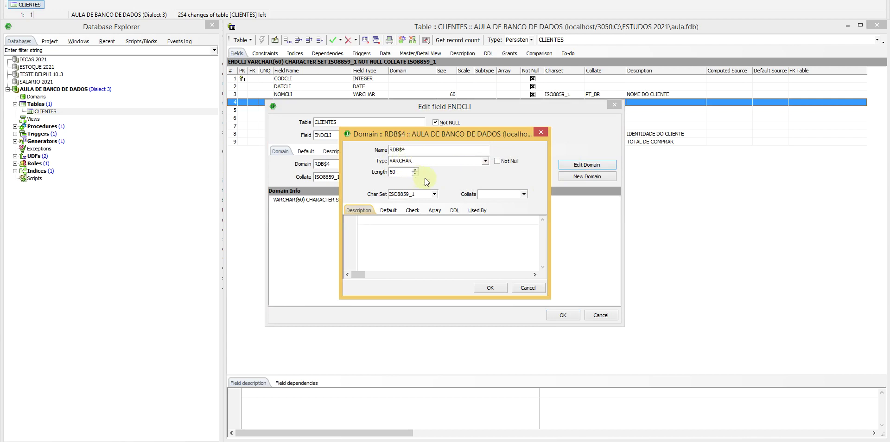
left_click(524, 193)
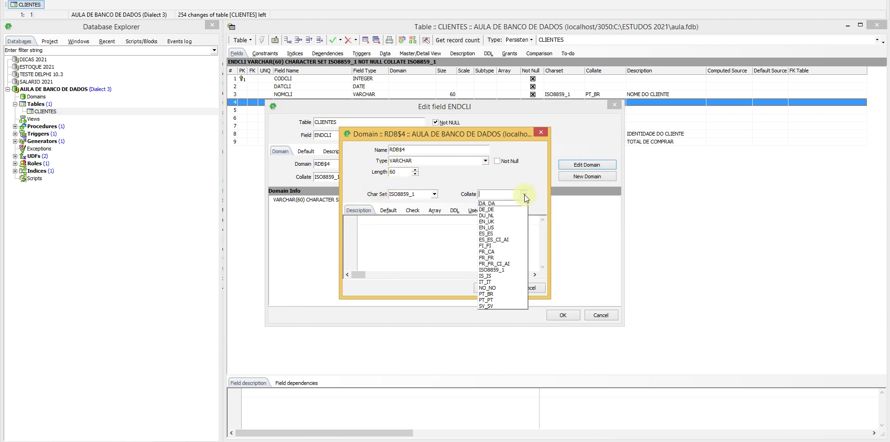
left_click(499, 292)
left_click(498, 290)
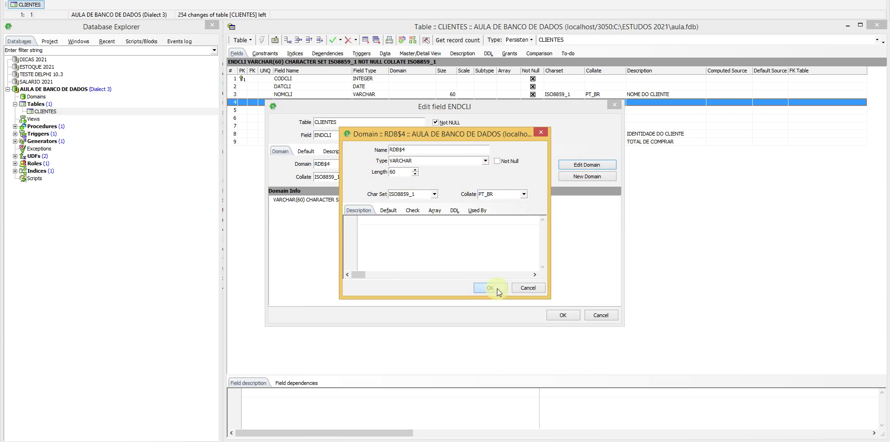
left_click(497, 311)
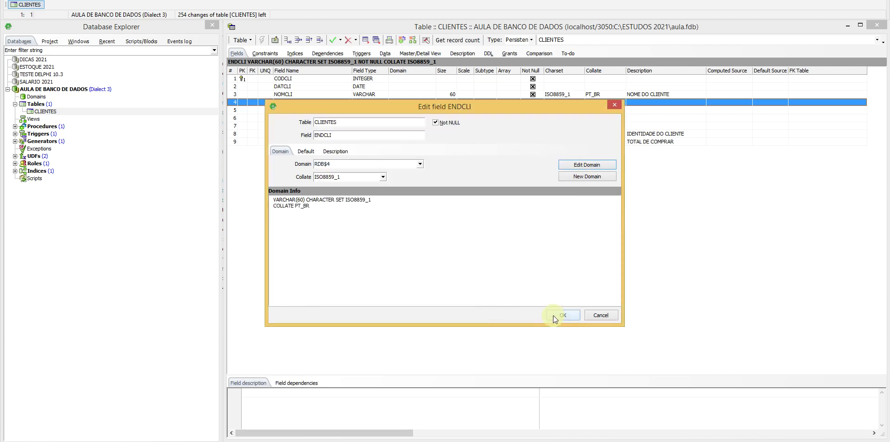
left_click(553, 315)
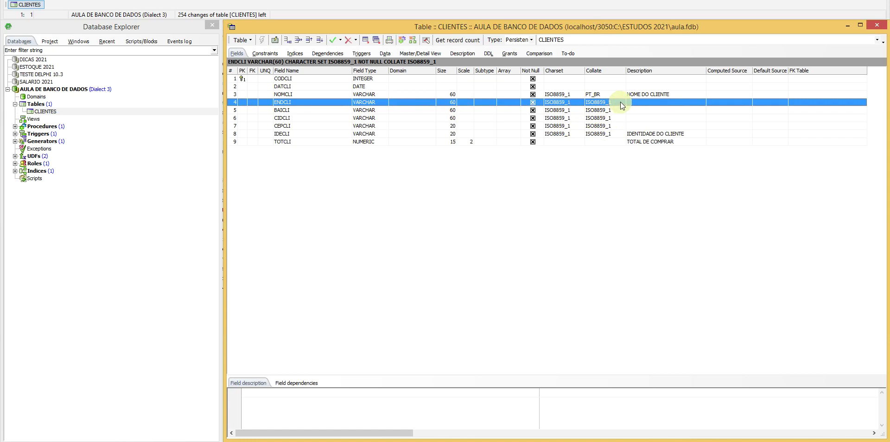
Step: Commit the transaction, then open and dismiss the ENDCLI and CODCLI field context menus
left_click(333, 40)
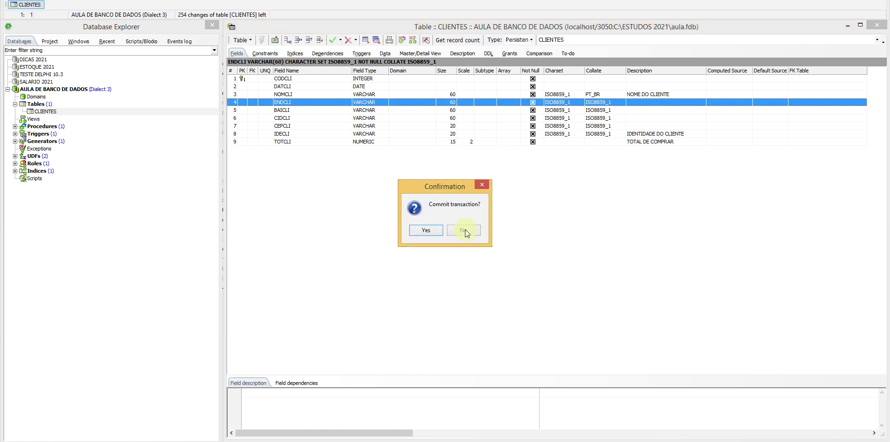
left_click(427, 227)
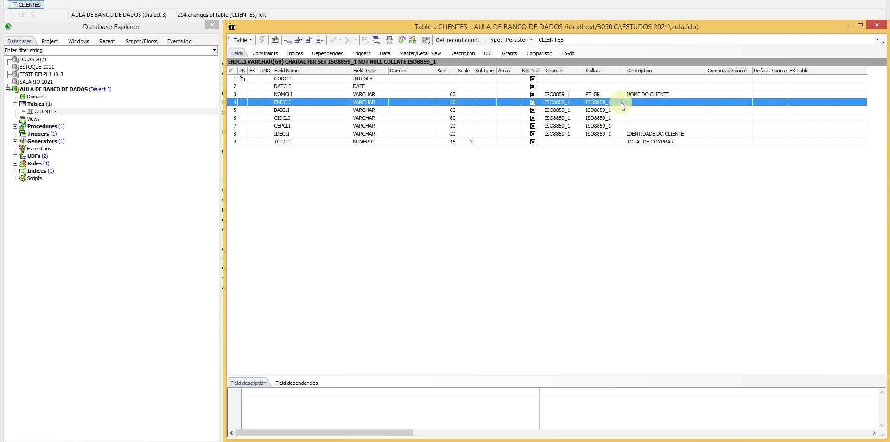
right_click(317, 102)
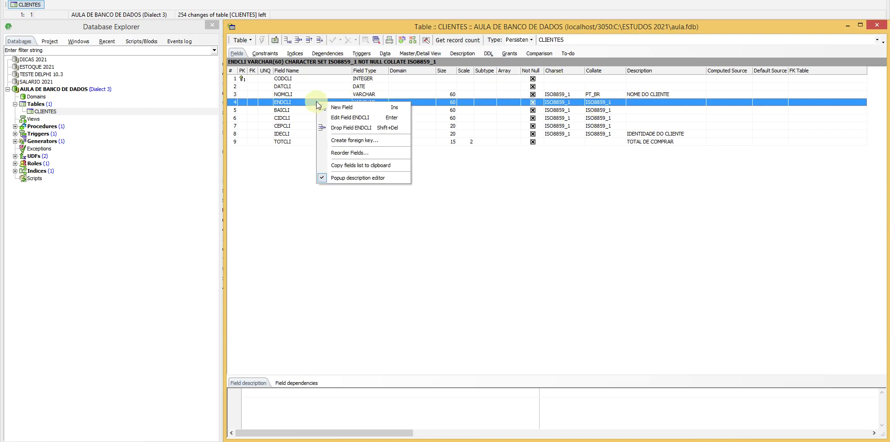
left_click(278, 173)
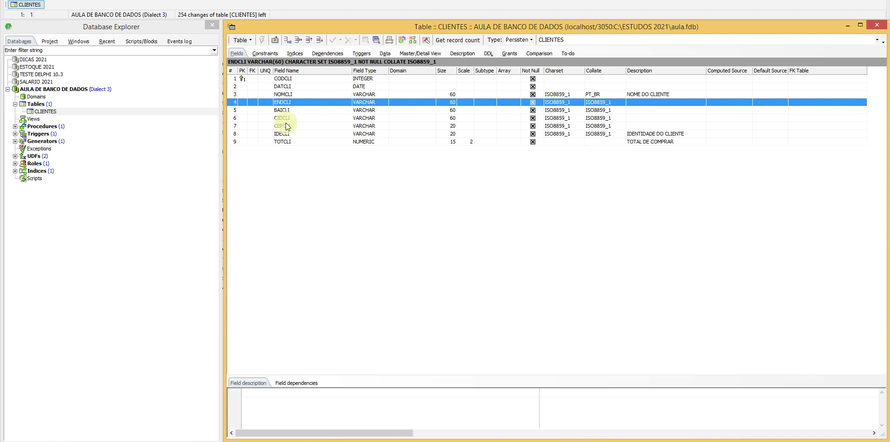
left_click(304, 79)
right_click(303, 77)
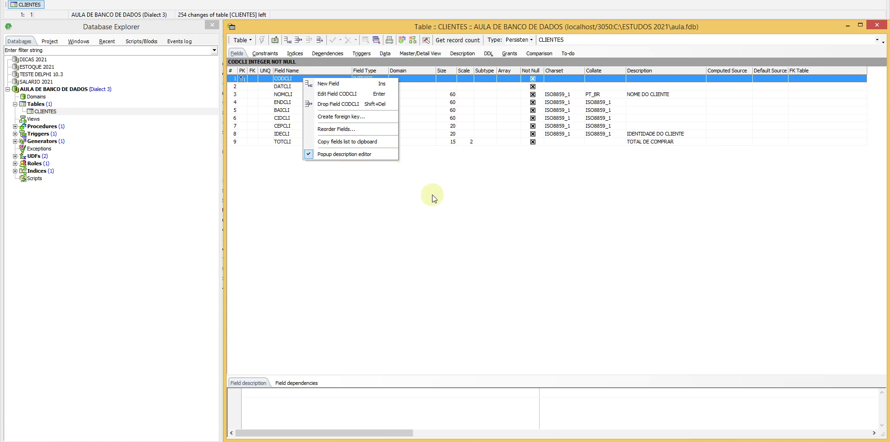
left_click(380, 221)
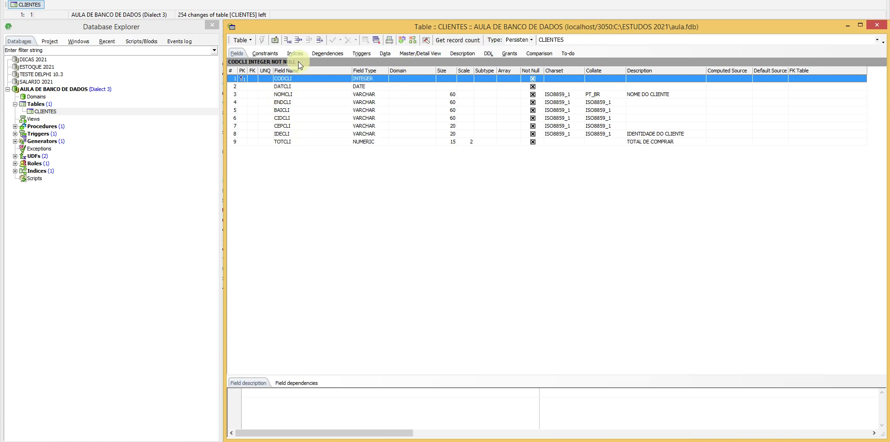
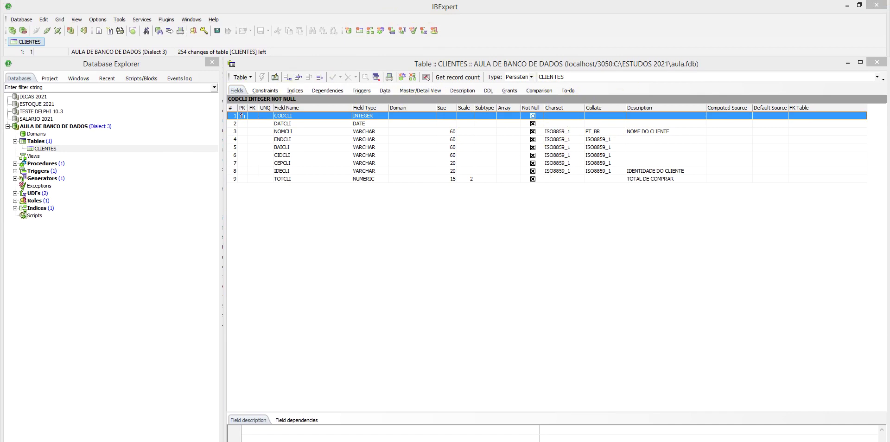
Step: Launch Delphi 10.3 from the Windows Start screen and let the IDE load
key("super")
left_click(422, 249)
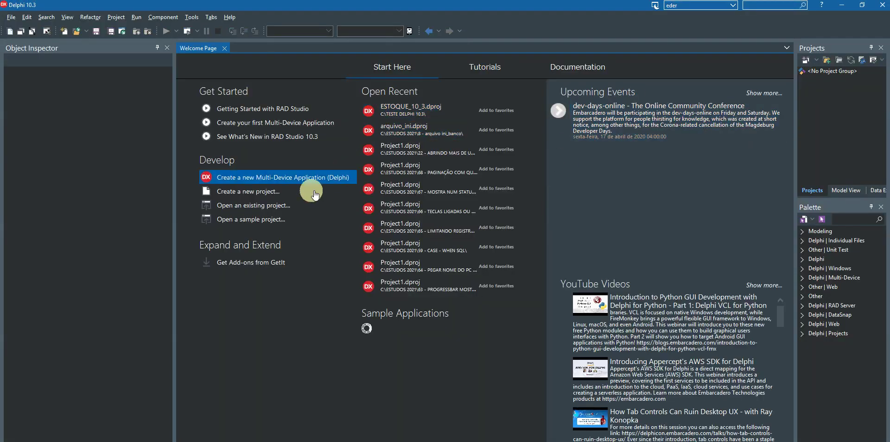
Step: Start a new Windows VCL Application and drag Form1 out to 955 by 510
left_click(247, 194)
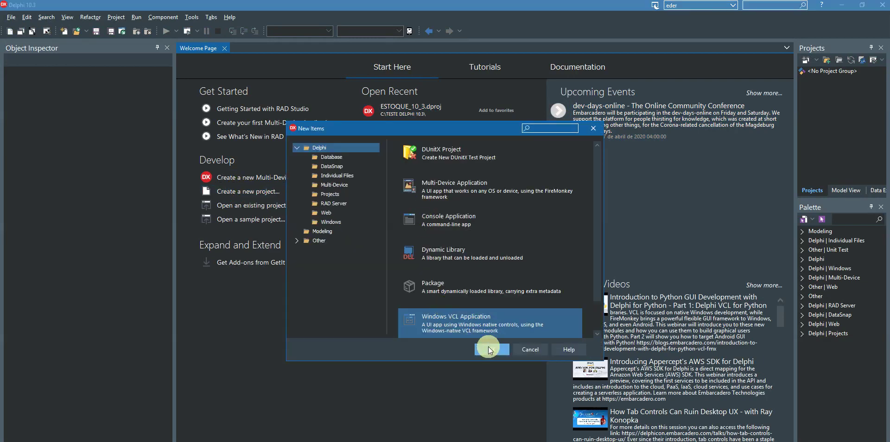
left_click(492, 348)
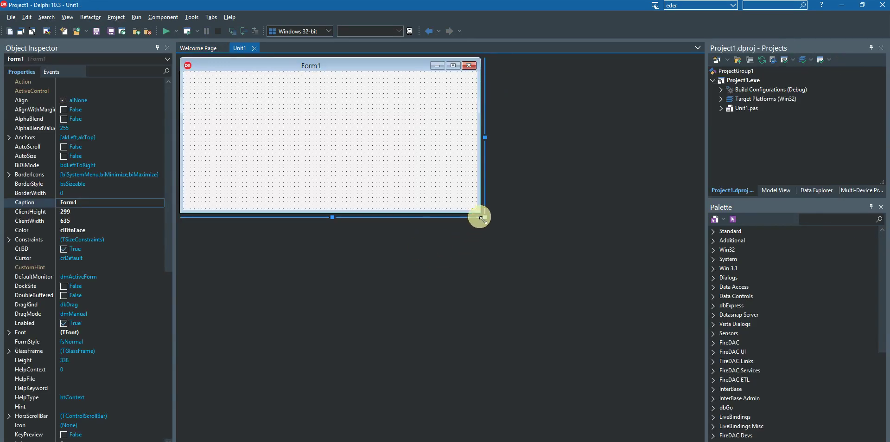
left_click_drag(483, 218, 633, 315)
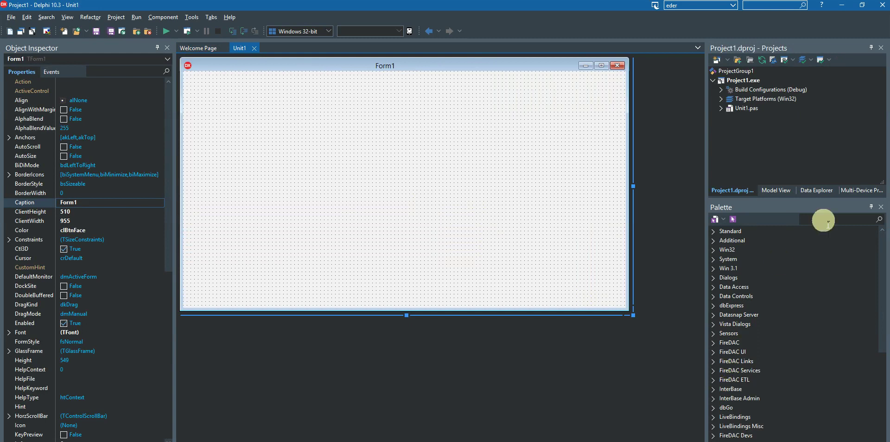
Step: In Data Explorer, add a new FireDAC Firebird connection named AULA NOVA
left_click(819, 190)
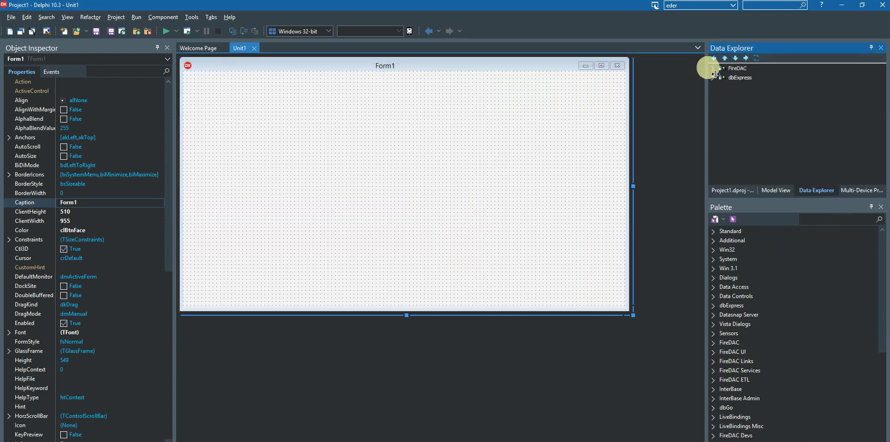
left_click(713, 68)
left_click(722, 114)
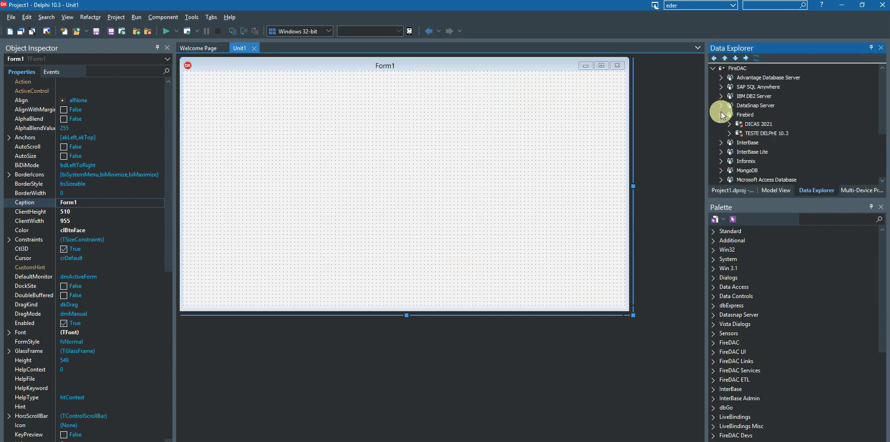
left_click(744, 114)
right_click(744, 114)
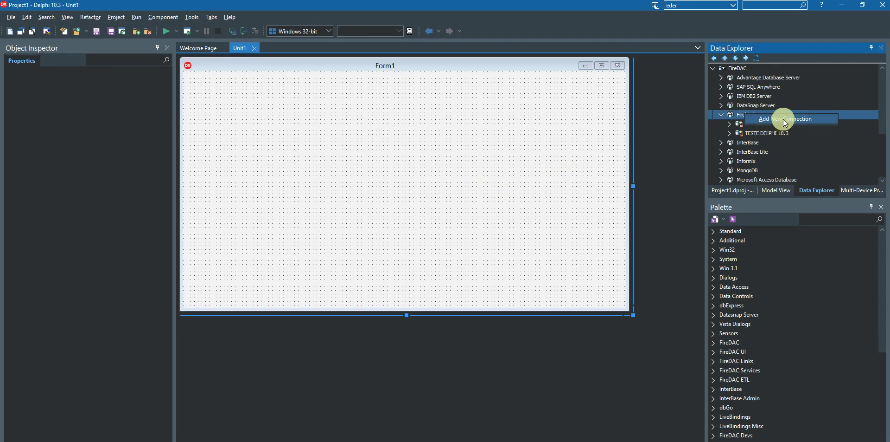
left_click(786, 119)
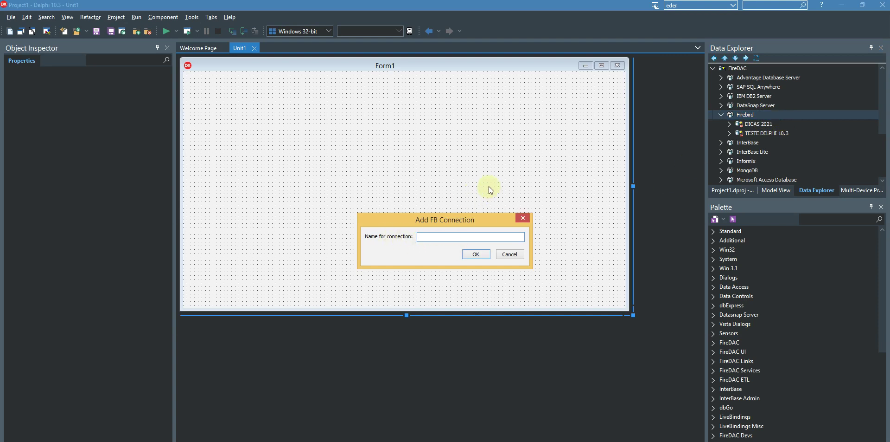
type("AUL")
type("S")
type("A")
type(" NOVA")
Step: Confirm the AULA NOVA name and set its Database to C:\ESTUDOS 2021\AULA.FDB
left_click(471, 254)
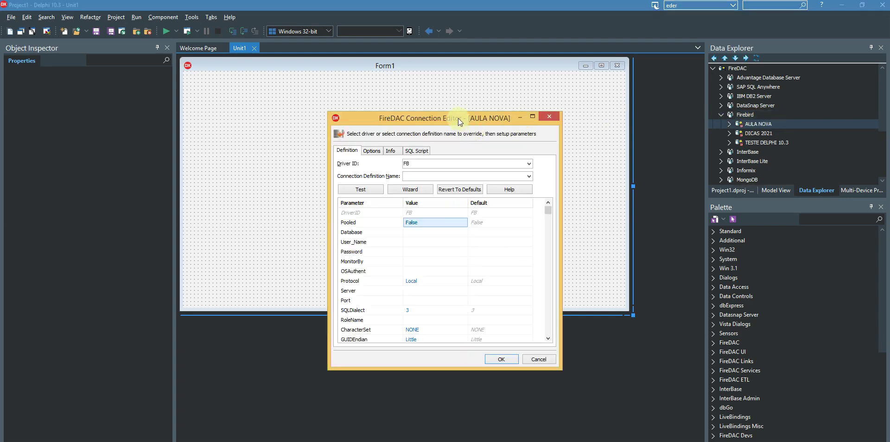
left_click_drag(459, 121, 440, 76)
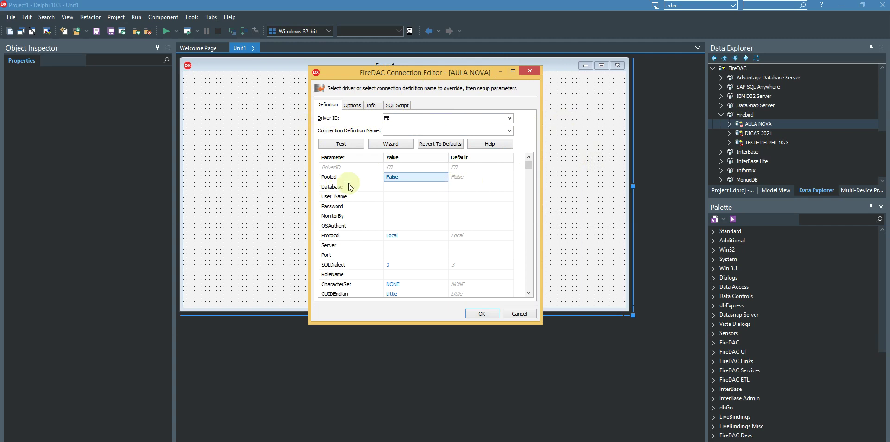
left_click(420, 186)
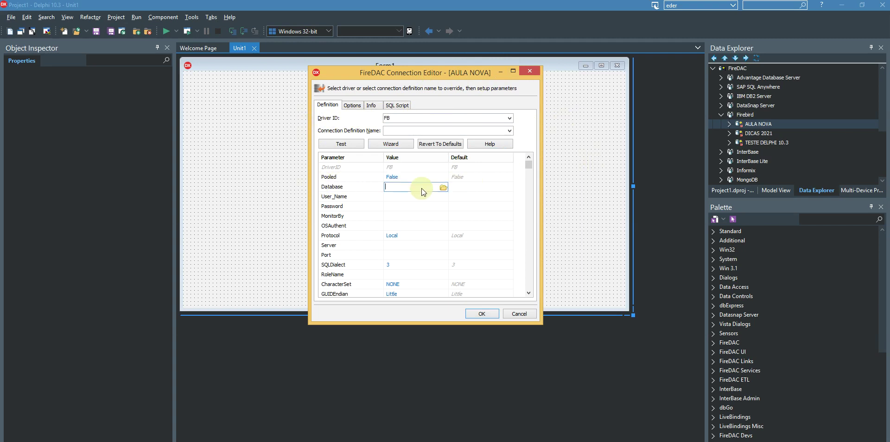
left_click(445, 188)
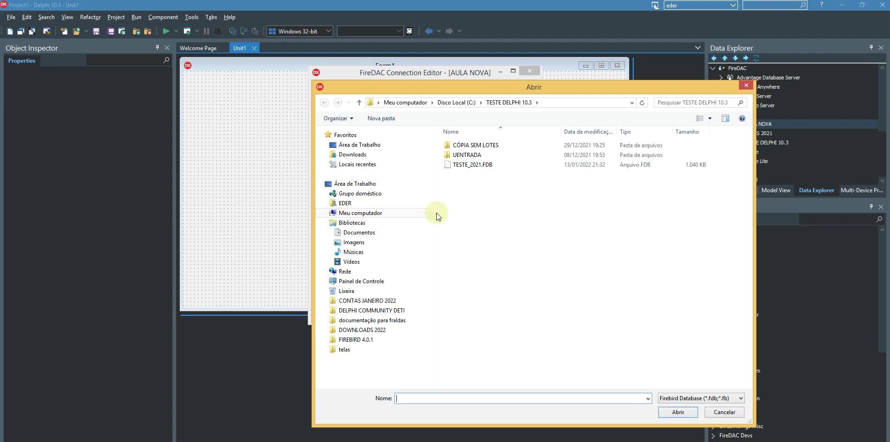
left_click(461, 103)
double_click(474, 172)
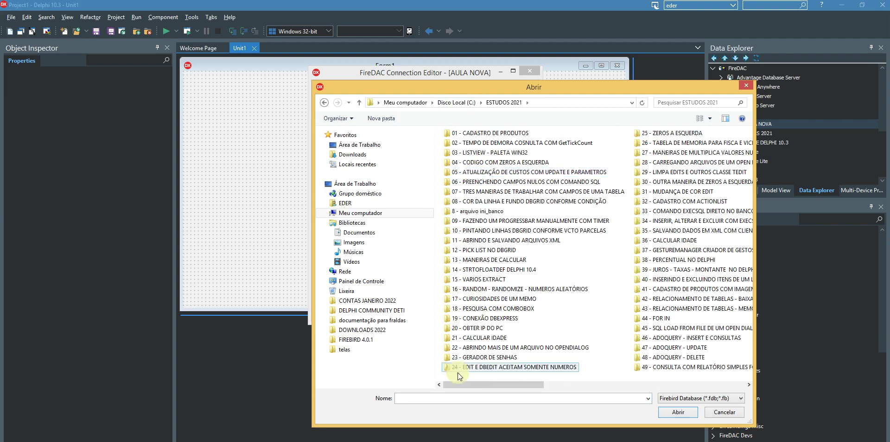
left_click_drag(470, 384, 685, 390)
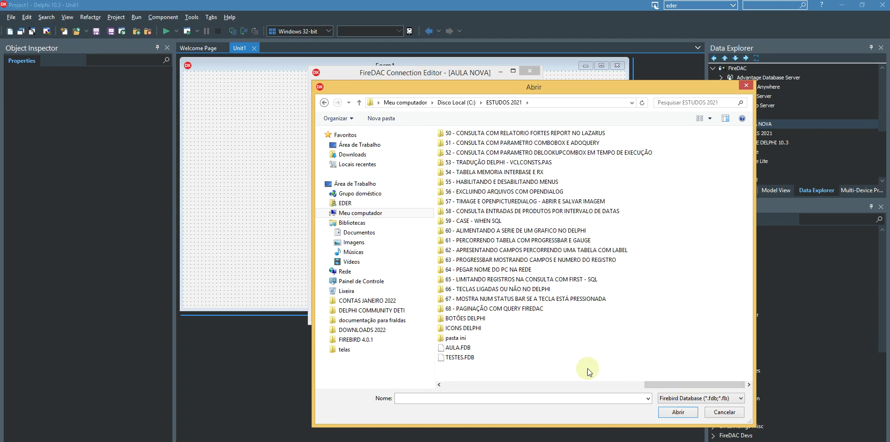
left_click(469, 351)
left_click(668, 411)
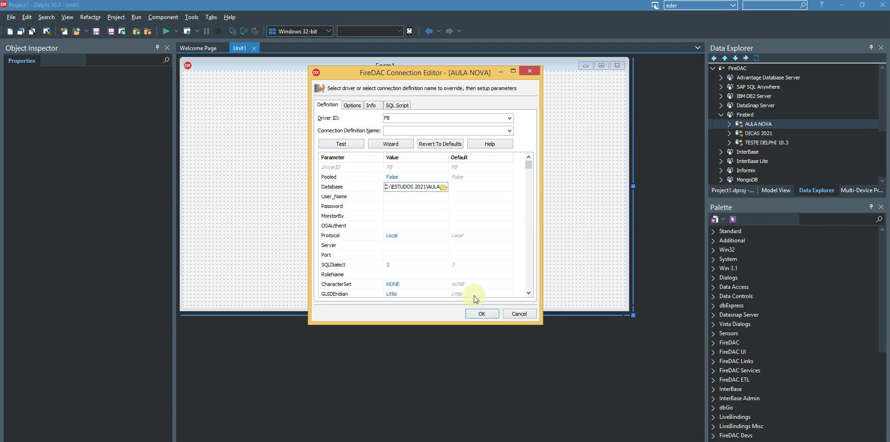
Step: Set User_Name to SYSDBA and enter the database password
left_click(411, 197)
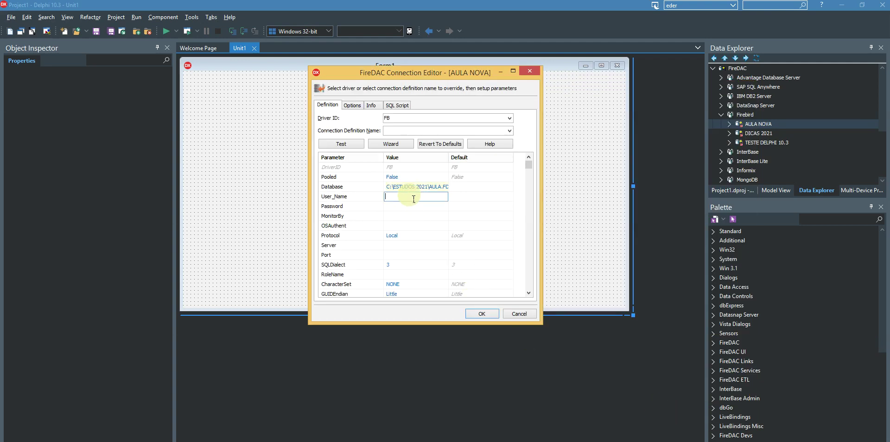
type("SY")
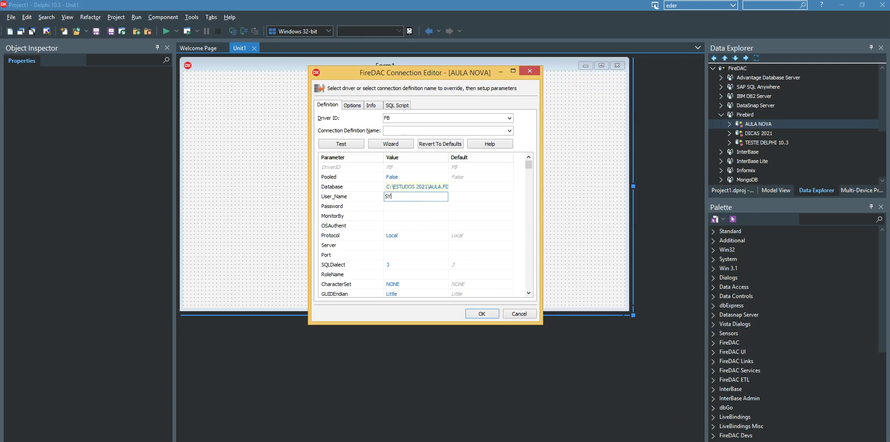
type("SDBA")
left_click(409, 207)
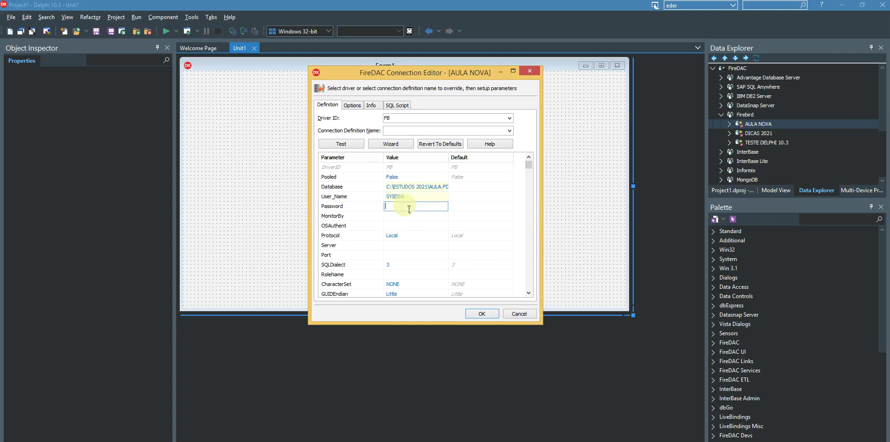
type("ma")
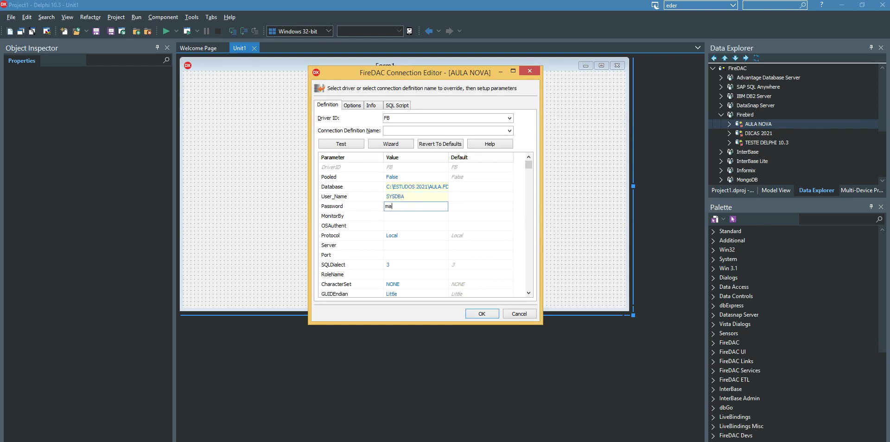
type("sterkey")
Step: Set Protocol to TCPIP, Server to localhost and Port to 3050
left_click(443, 237)
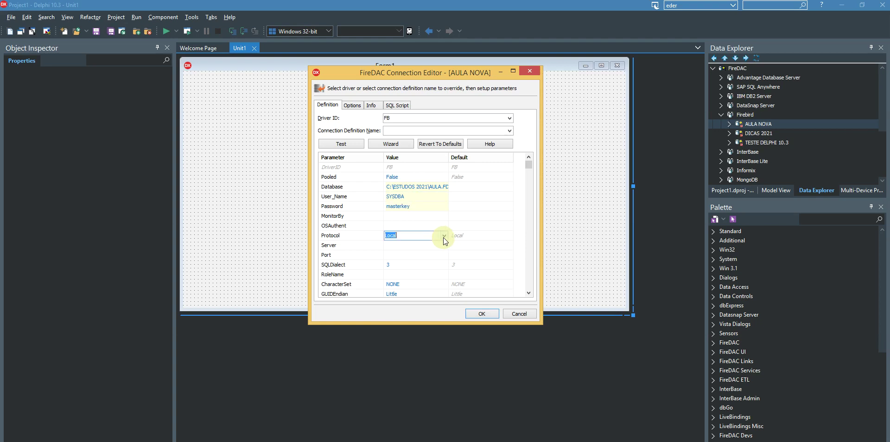
left_click(443, 237)
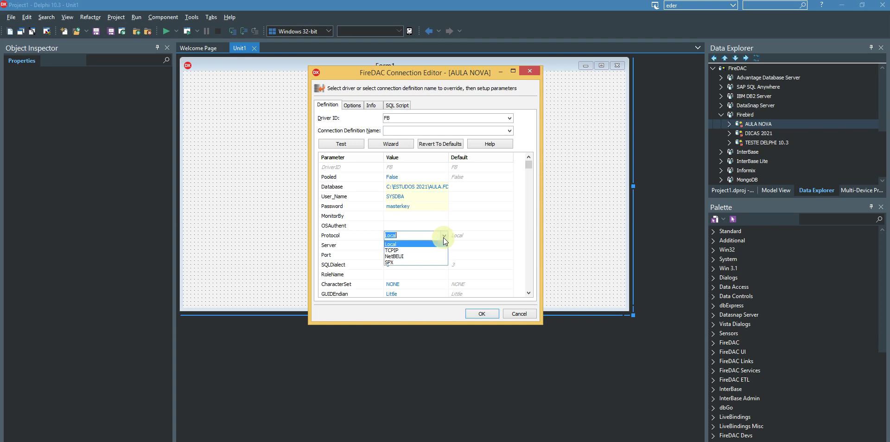
left_click(411, 249)
left_click(380, 246)
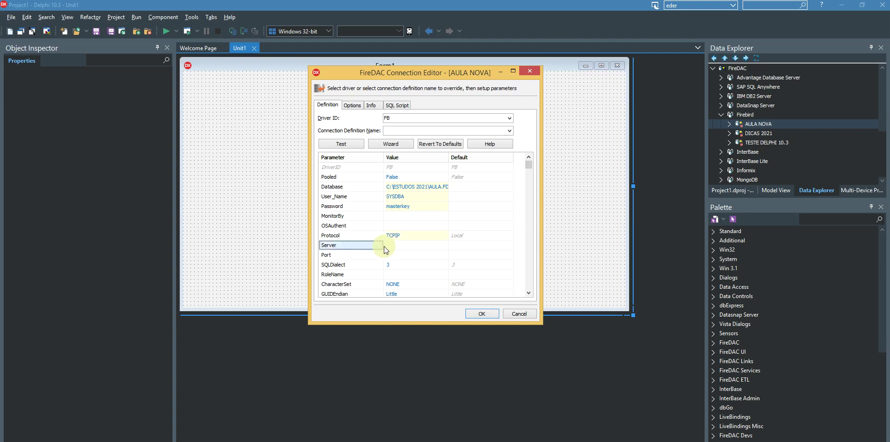
left_click(402, 246)
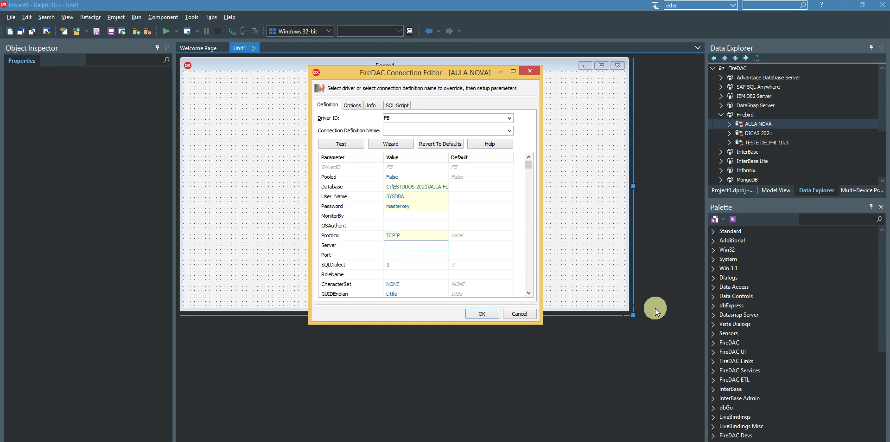
type("localhost")
left_click(397, 256)
type("3050")
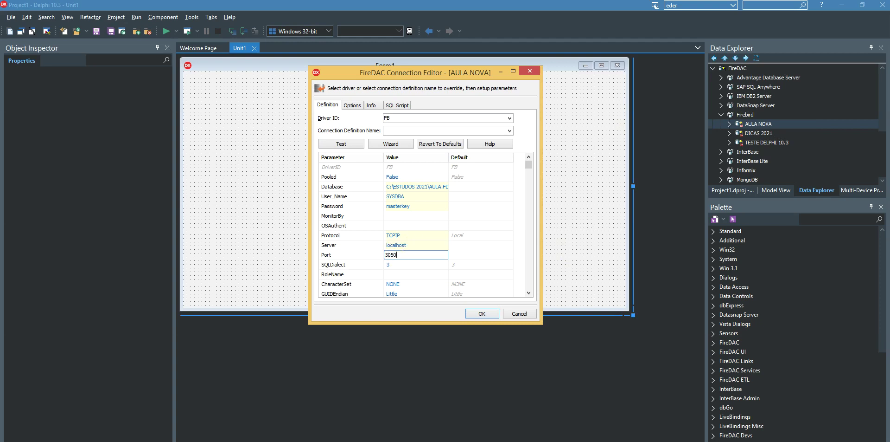
Step: Choose ISO8859_1 as the connection's CharacterSet
left_click(438, 285)
left_click(444, 285)
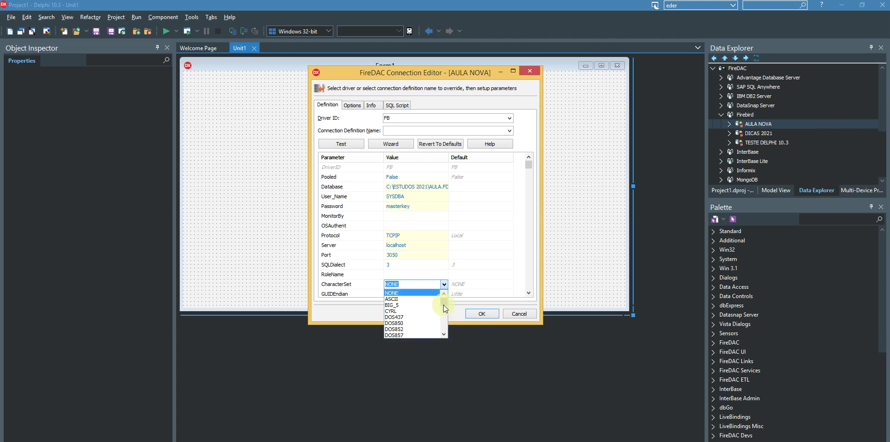
left_click_drag(444, 305, 444, 312)
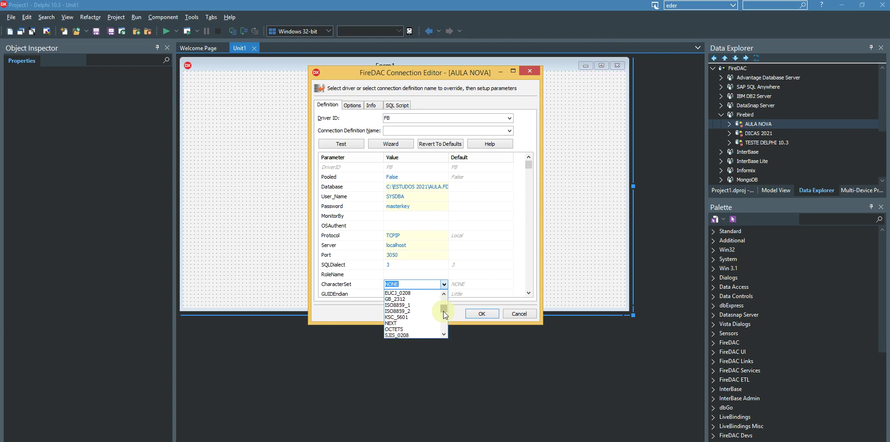
left_click(407, 305)
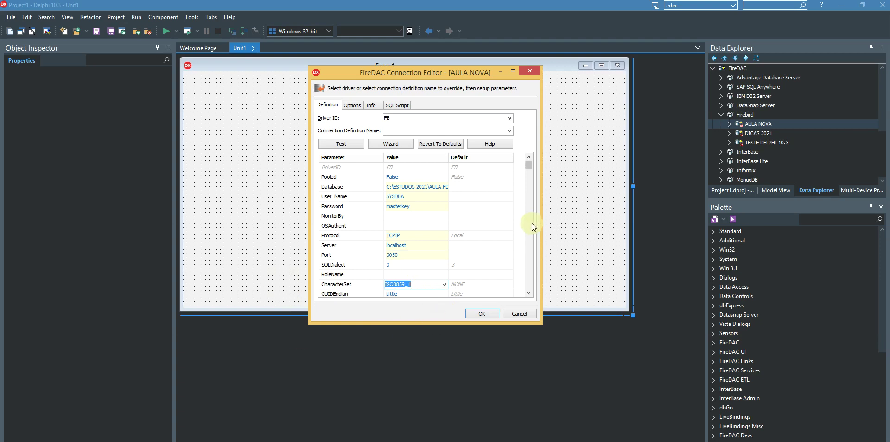
Step: Test the AULA NOVA connection successfully and save the connection settings
left_click(347, 144)
left_click(440, 286)
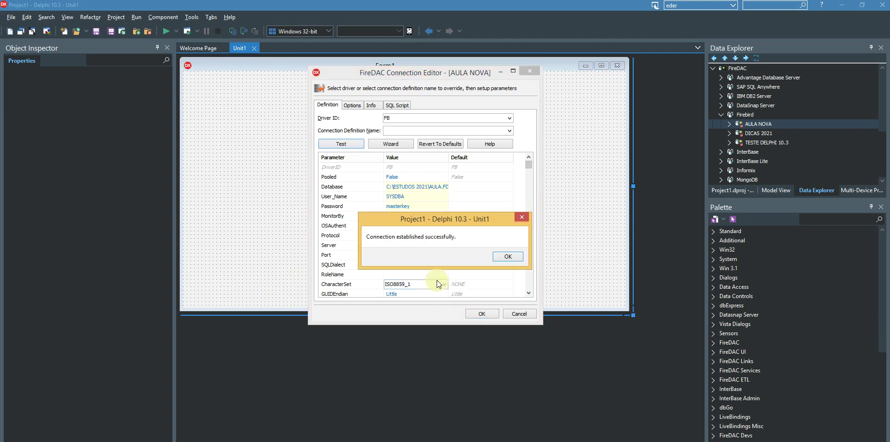
left_click(502, 258)
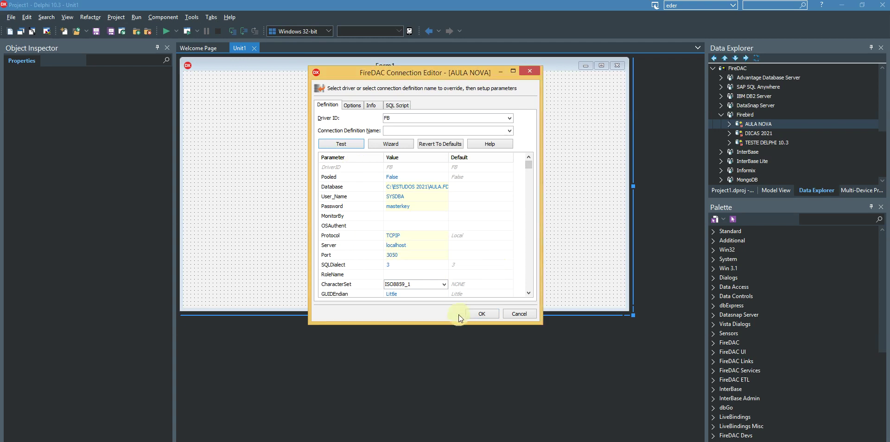
left_click(480, 312)
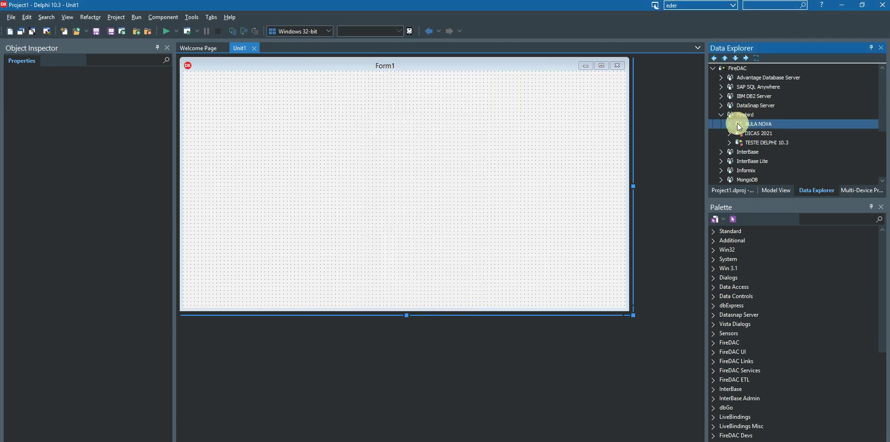
Step: Drag the CLIENTES table from AULA NOVA onto Form1, arrange components, and set ClientesTable Active
left_click(731, 124)
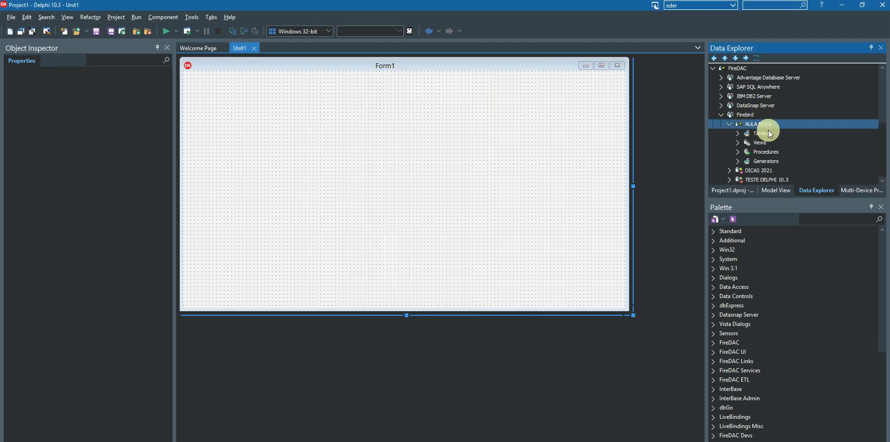
left_click(739, 133)
left_click_drag(776, 143, 220, 92)
left_click(461, 177)
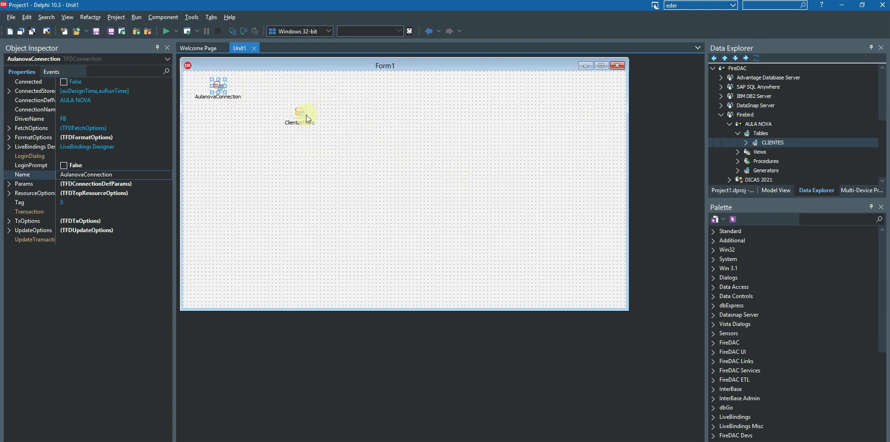
left_click_drag(309, 119, 288, 95)
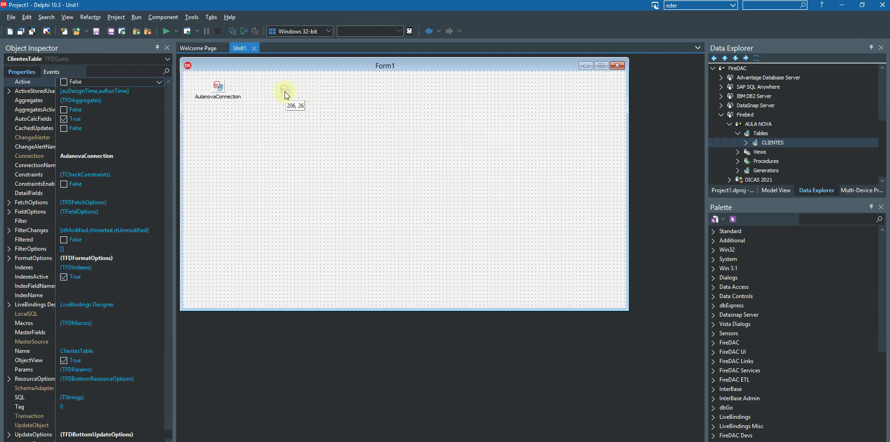
left_click(64, 82)
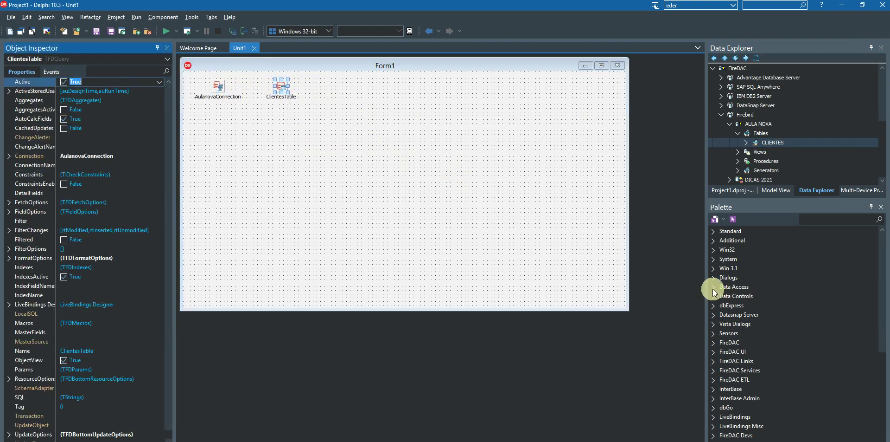
Step: Place a TDataSource from Data Access onto Form1
left_click(734, 287)
left_click(749, 297)
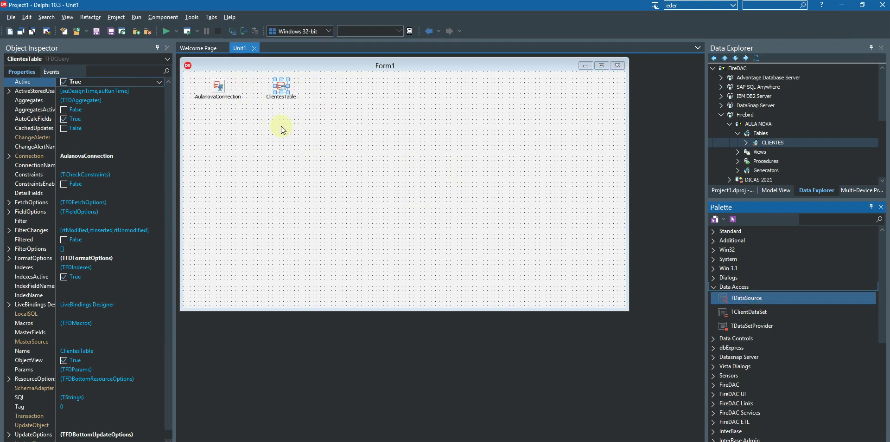
left_click(321, 81)
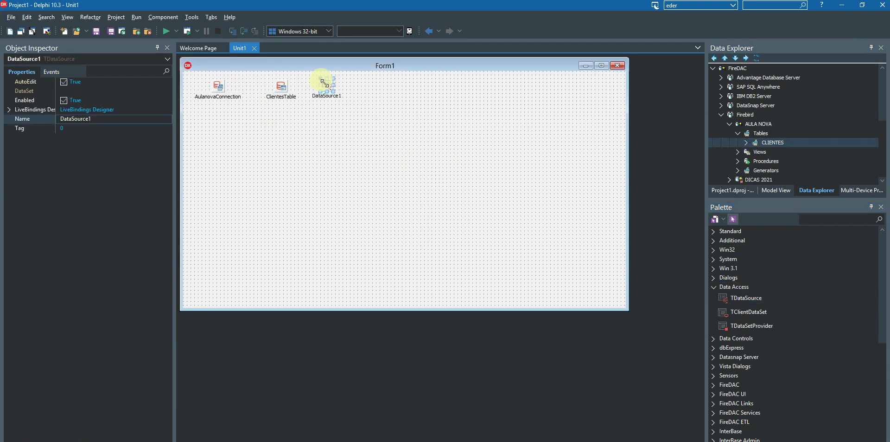
Step: Set DataSource1's DataSet to ClientesTable
left_click(140, 90)
left_click(168, 91)
left_click(127, 99)
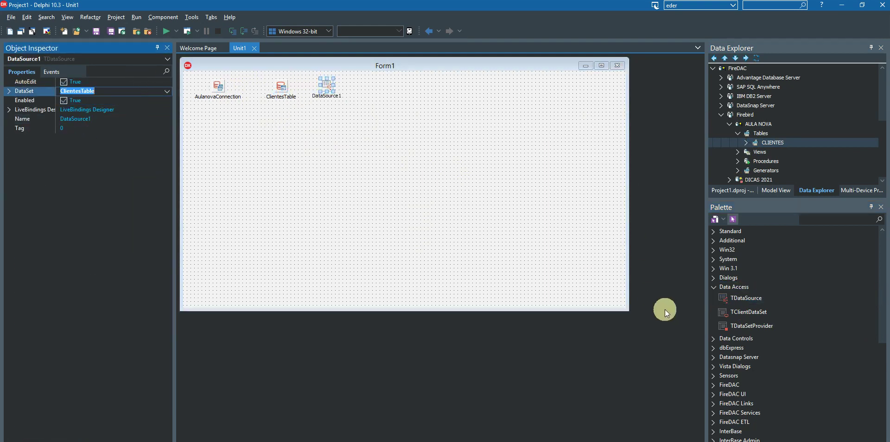
Step: Add a DBGrid bound to DataSource1, widen it, and compare with CLIENTES data in IBExpert
left_click(713, 337)
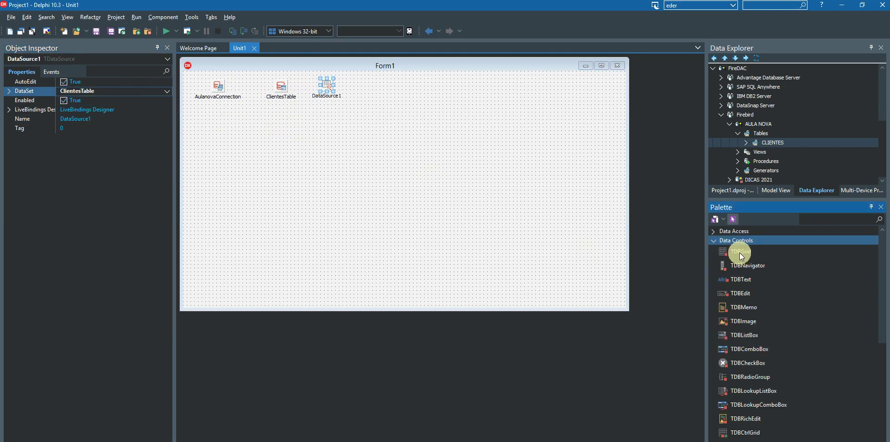
left_click(739, 252)
left_click(225, 127)
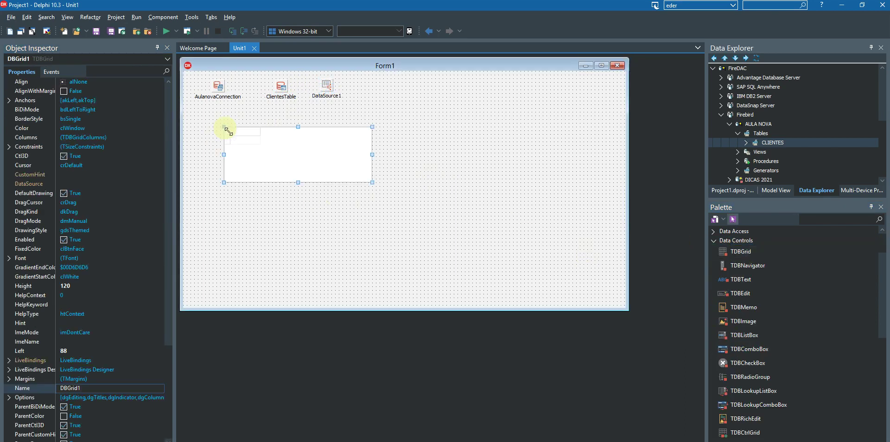
left_click(151, 185)
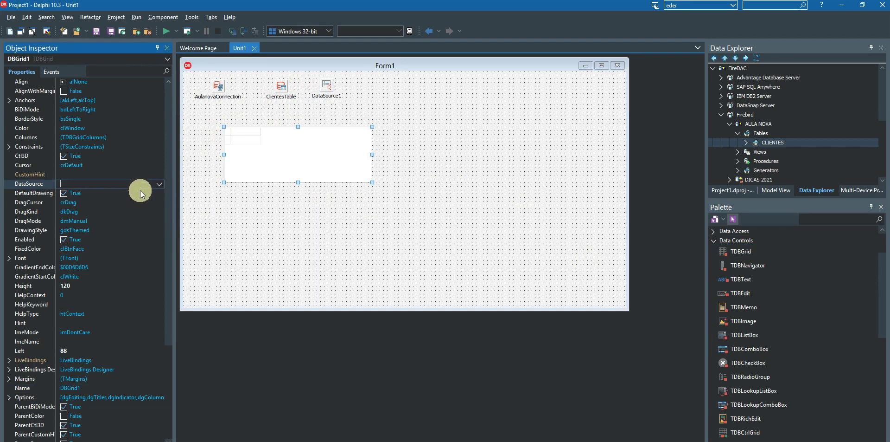
left_click(160, 184)
left_click(145, 192)
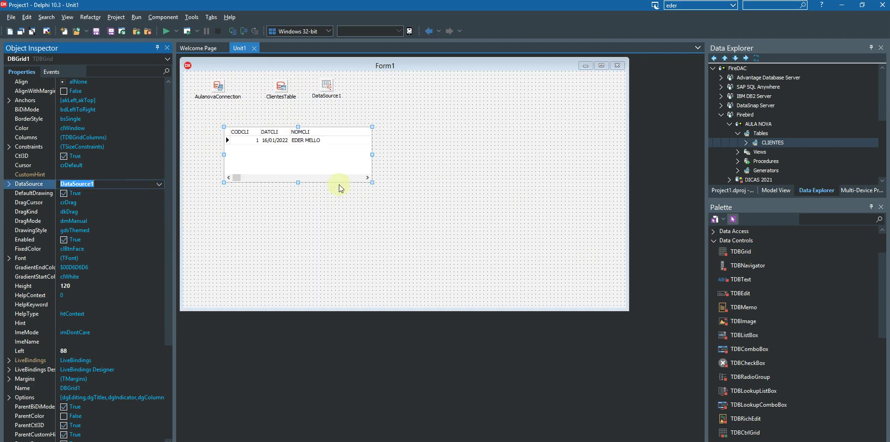
left_click_drag(372, 154, 602, 168)
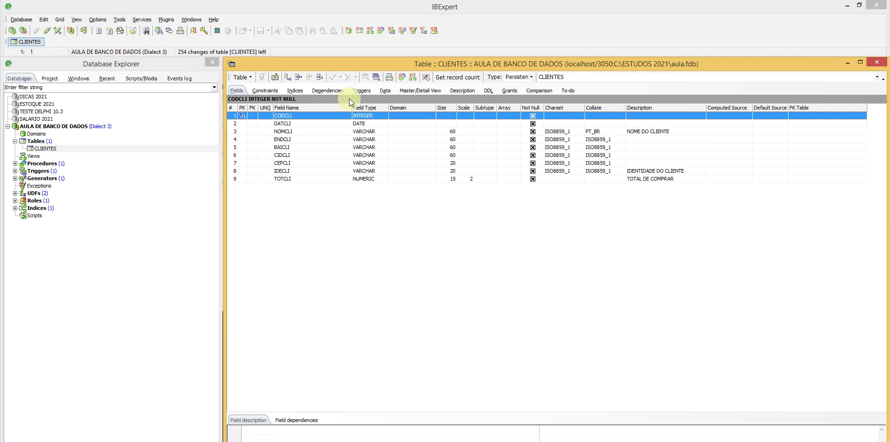
left_click(385, 91)
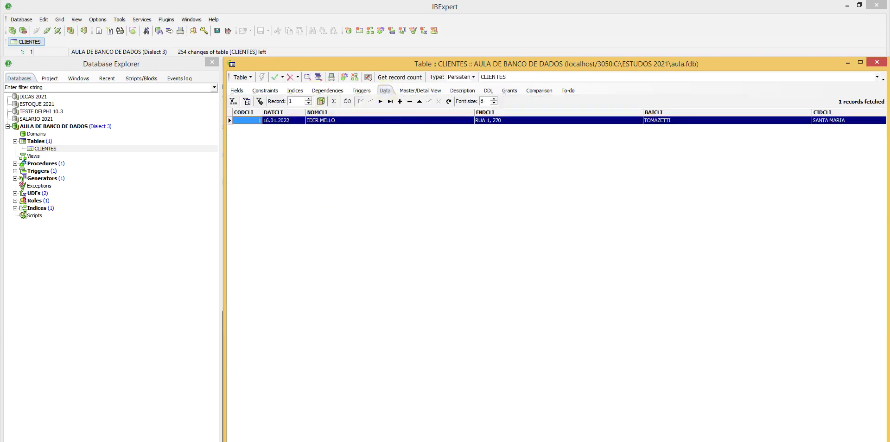
Step: Return to Delphi, then bring up the Firebird_2_5 bin folder in File Explorer
left_click(203, 441)
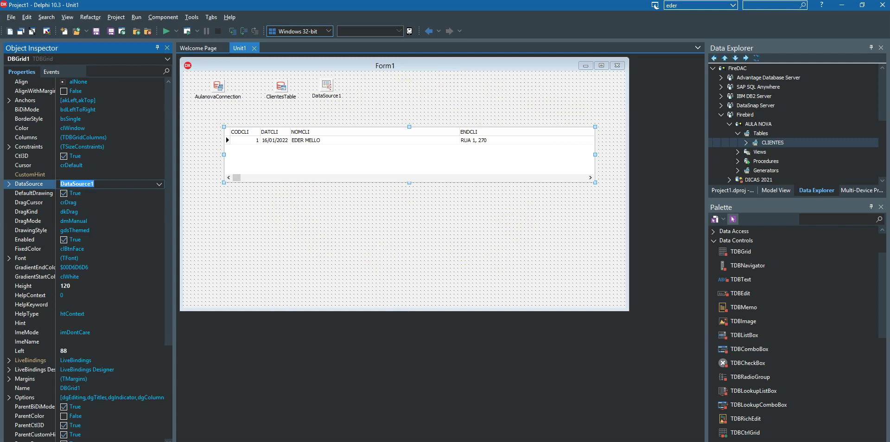
left_click(79, 425)
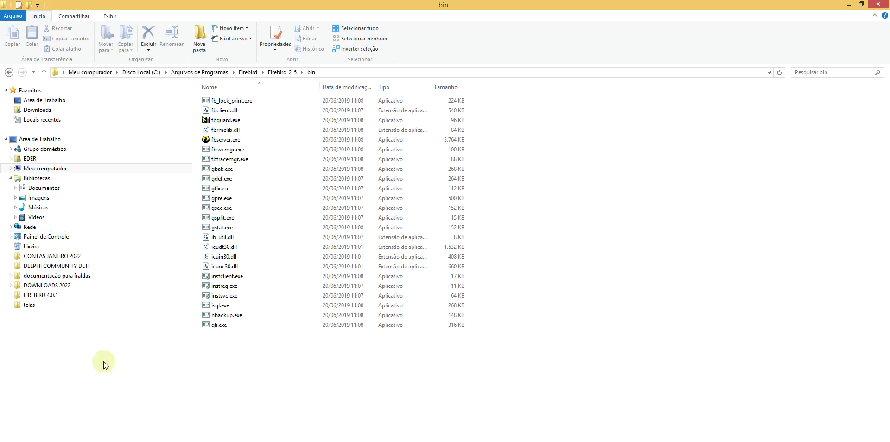
Step: Browse the Documents library's Embarcadero\Studio folders looking for FireDAC
left_click(46, 169)
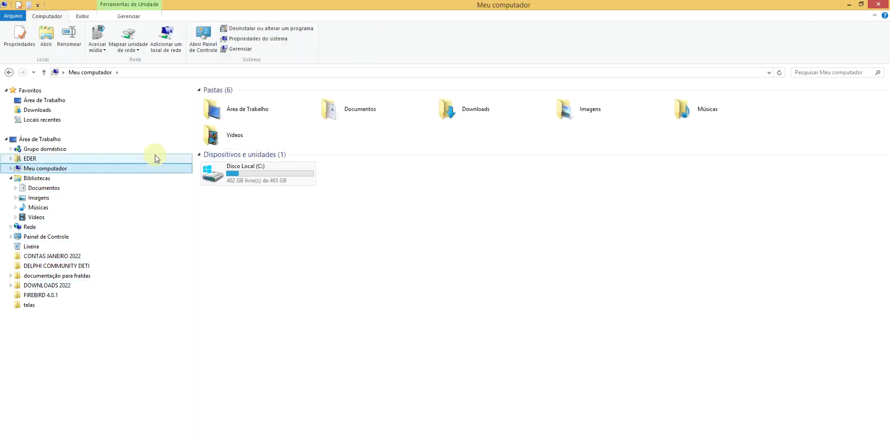
left_click(41, 188)
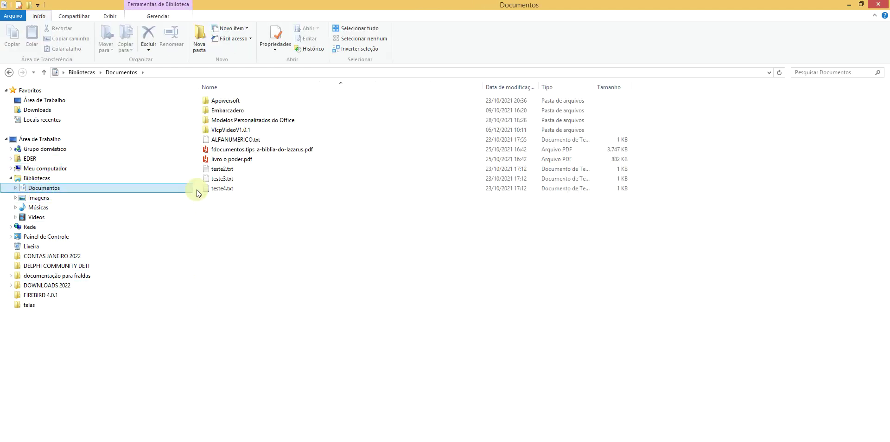
double_click(214, 111)
double_click(218, 101)
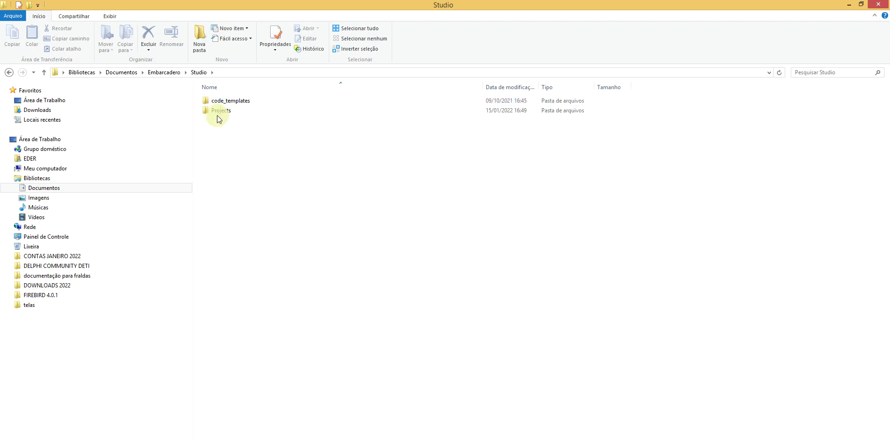
left_click(217, 112)
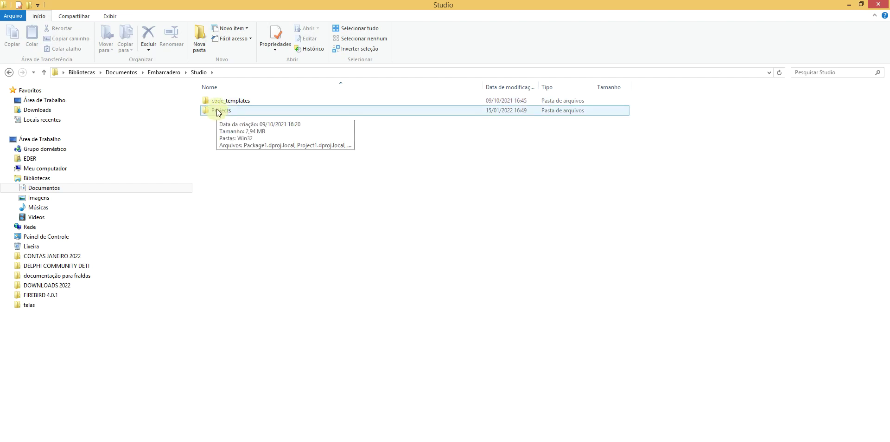
double_click(222, 102)
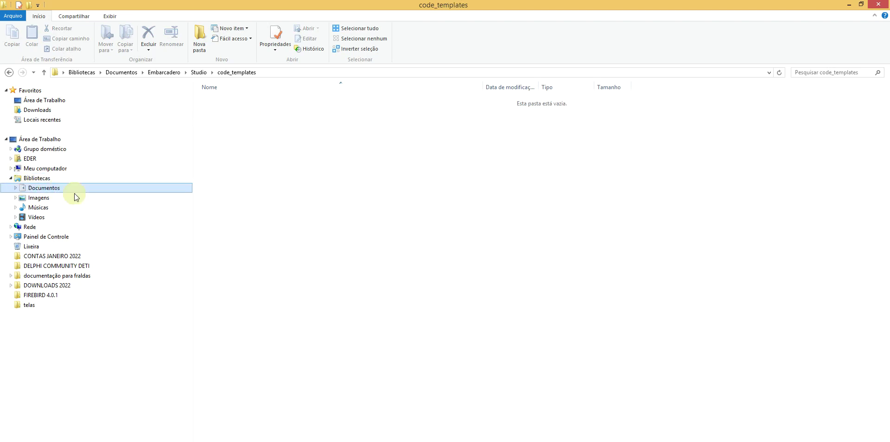
Step: Navigate to C:\Usuários\Público\Documentos Públicos
left_click(57, 172)
double_click(234, 168)
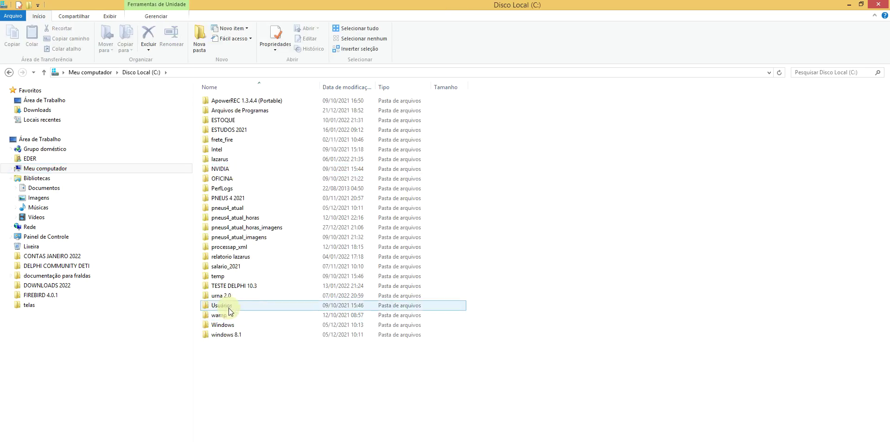
double_click(226, 308)
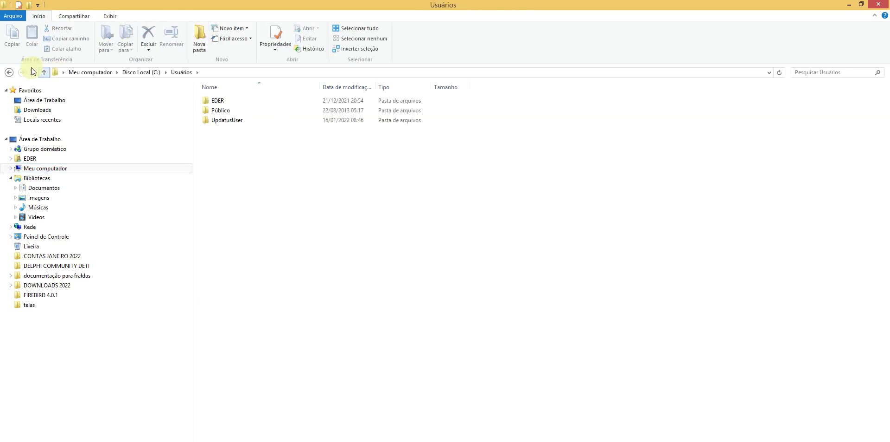
left_click(8, 73)
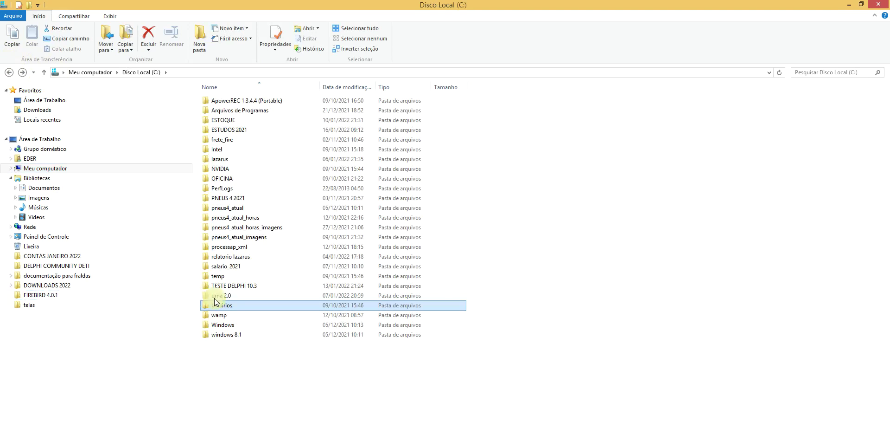
double_click(222, 308)
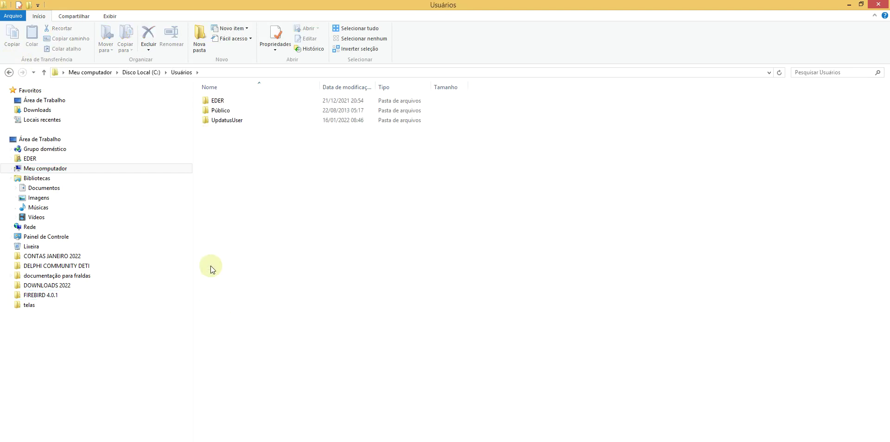
double_click(223, 111)
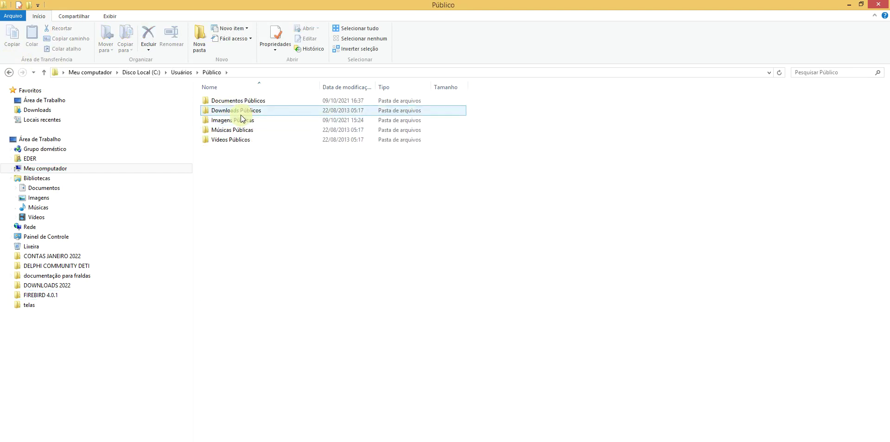
left_click(255, 100)
double_click(255, 101)
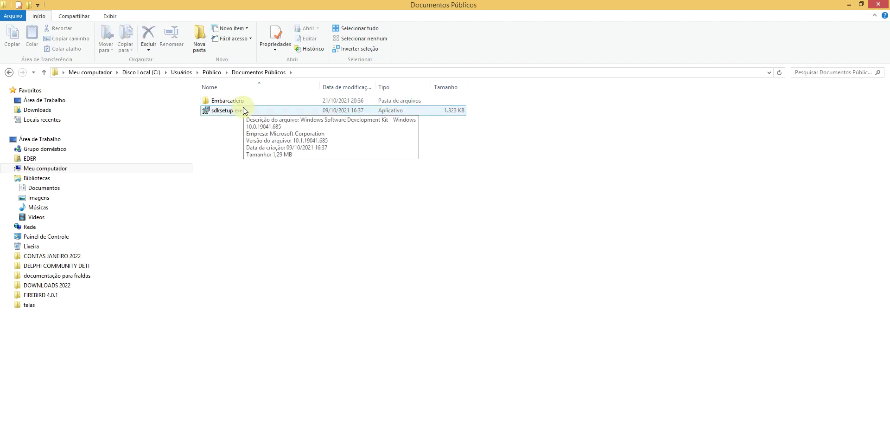
Step: Open FDConnectionDefs.ini from Embarcadero\Studio\FireDAC in Notepad
double_click(244, 101)
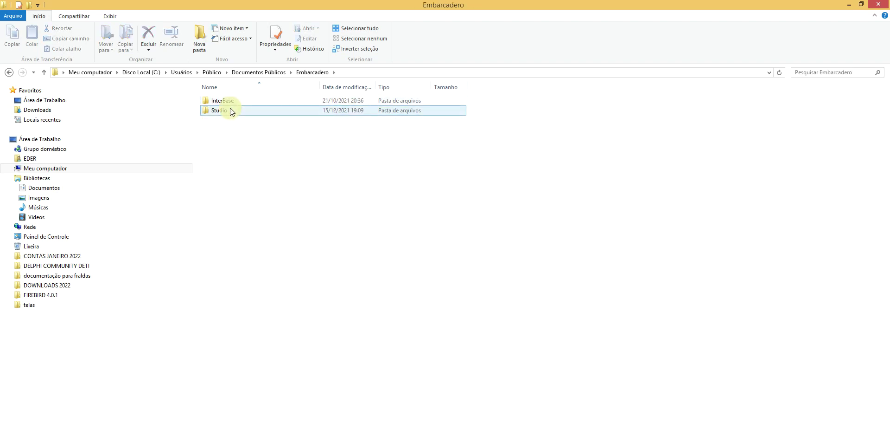
double_click(230, 108)
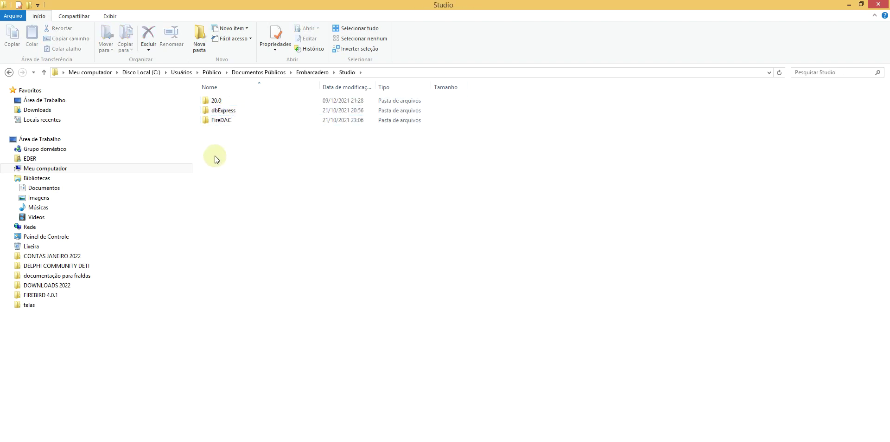
double_click(234, 122)
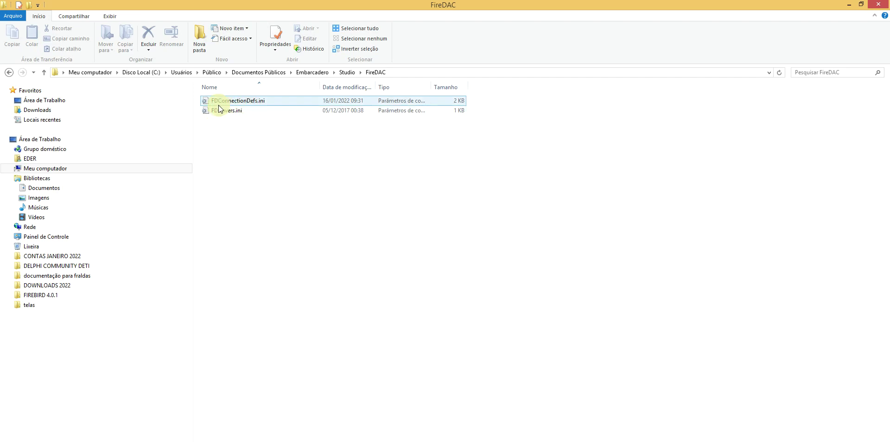
double_click(257, 101)
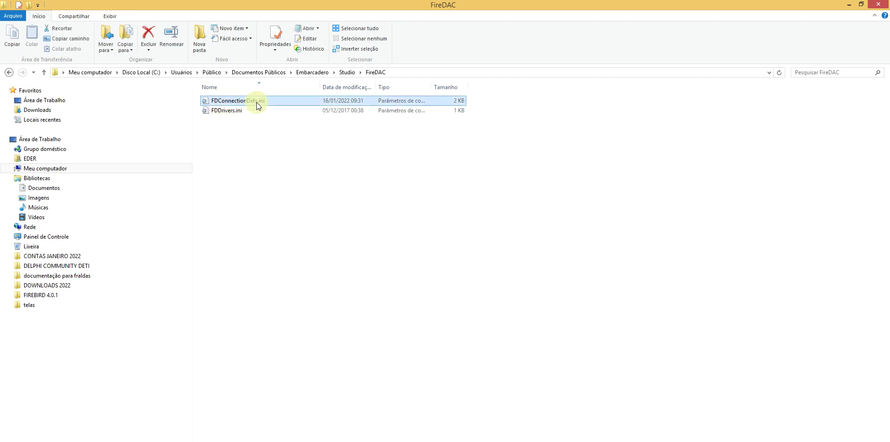
left_click_drag(548, 421, 549, 125)
Step: Maximize Notepad and highlight the [AULA NOVA] connection definition
left_click(783, 123)
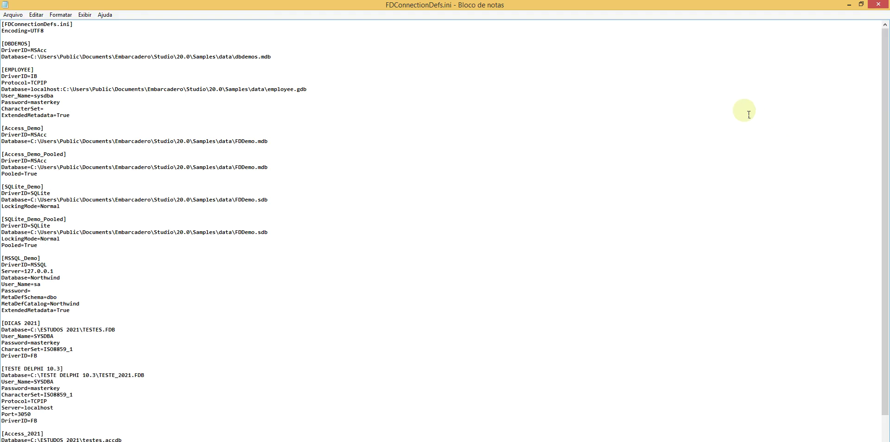
left_click_drag(885, 149, 886, 198)
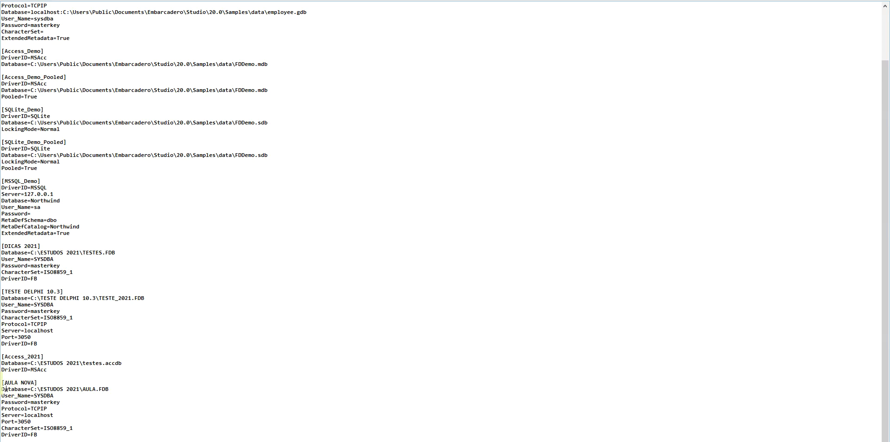
left_click_drag(2, 383, 85, 437)
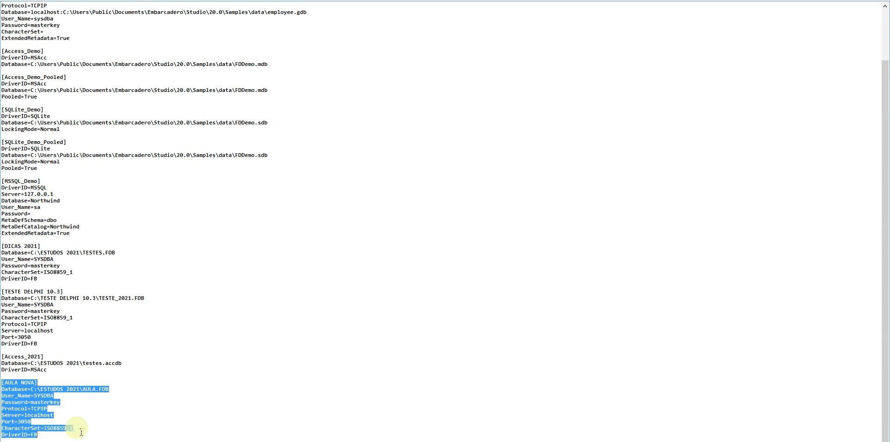
left_click(164, 419)
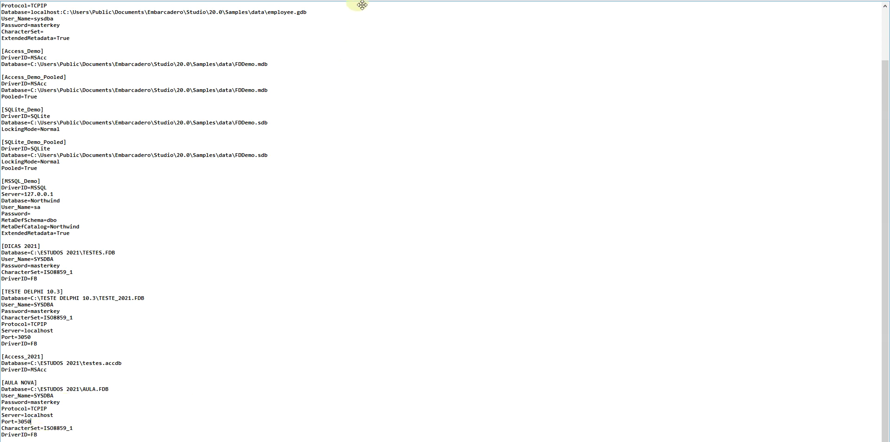
Step: Close FDConnectionDefs.ini and switch back to the Delphi IDE
left_click_drag(362, 5, 362, 4)
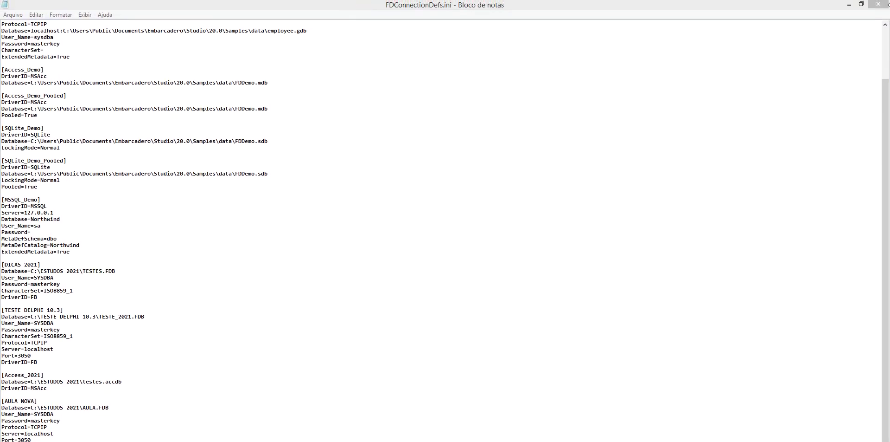
left_click(878, 4)
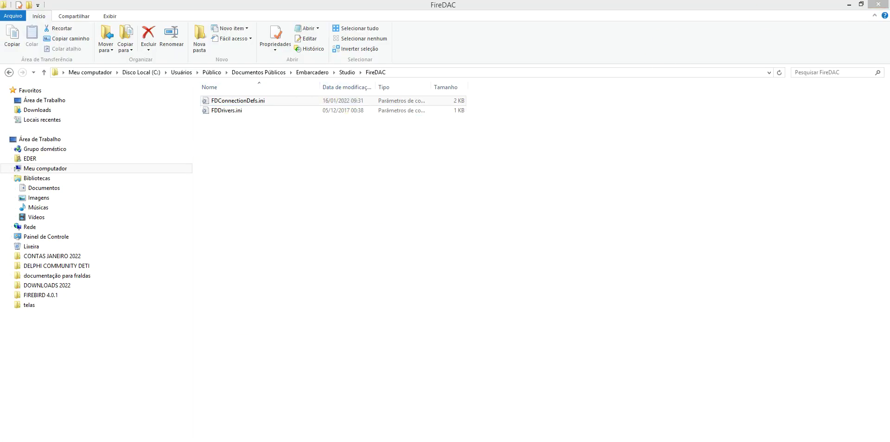
key("alt+Tab")
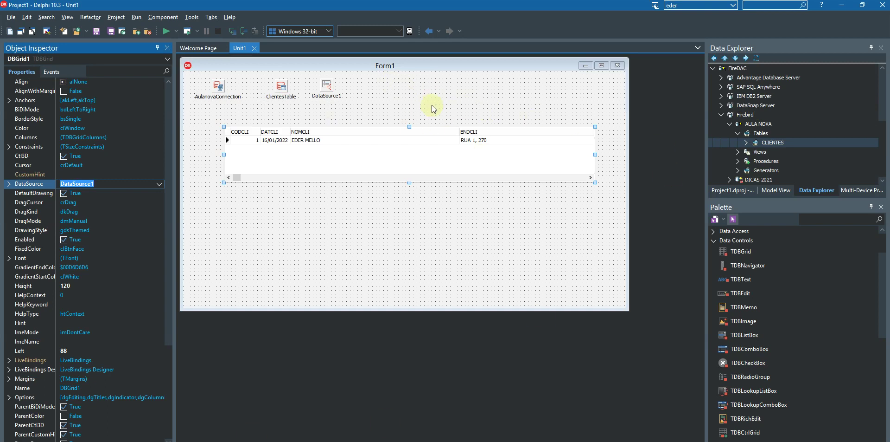
Step: Collapse the Data Controls palette group and stretch DBGrid1's height from 120 to 177
mouse_move(181, 441)
left_click(713, 241)
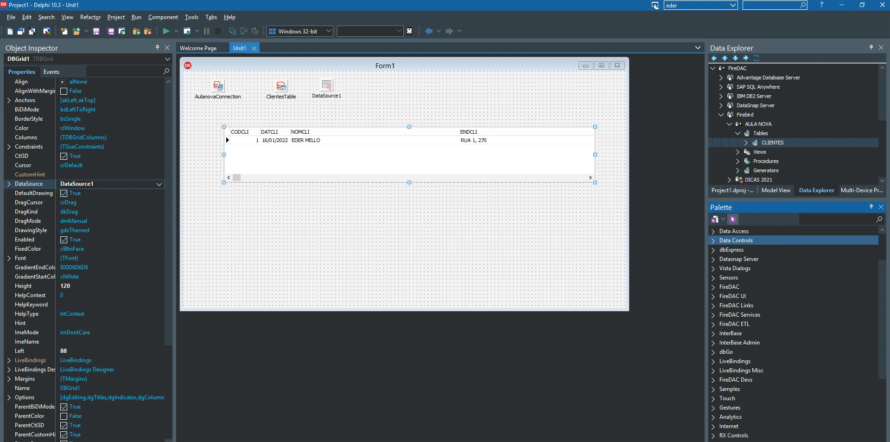
key("alt+Tab")
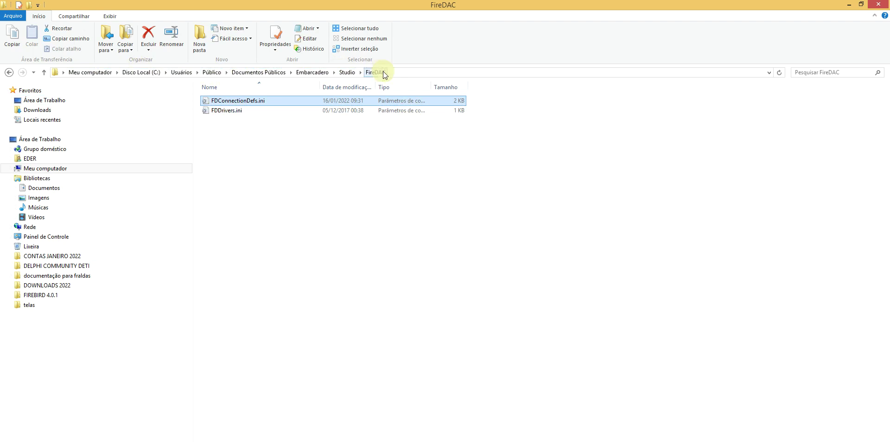
key("alt+Tab")
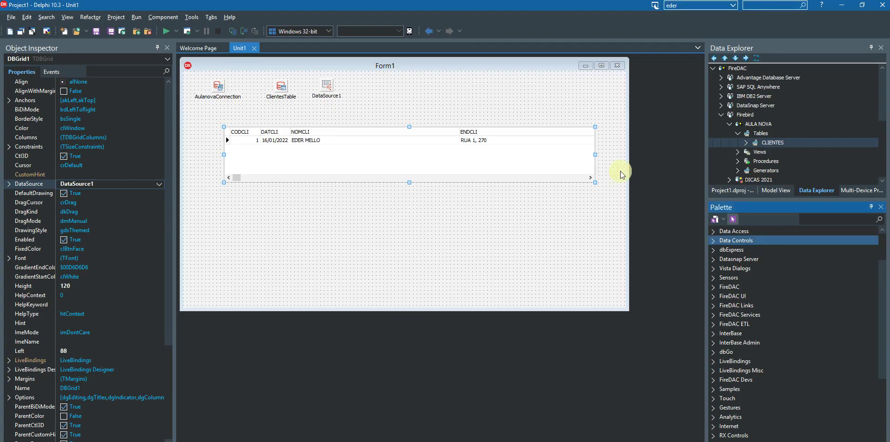
left_click_drag(411, 185, 410, 209)
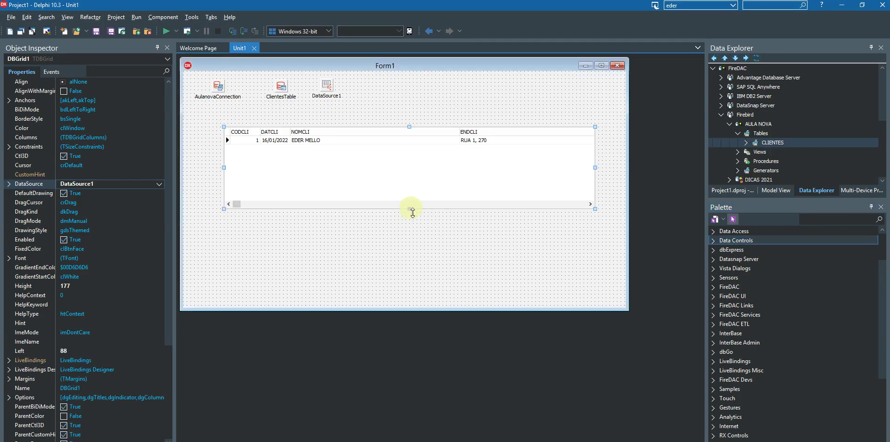